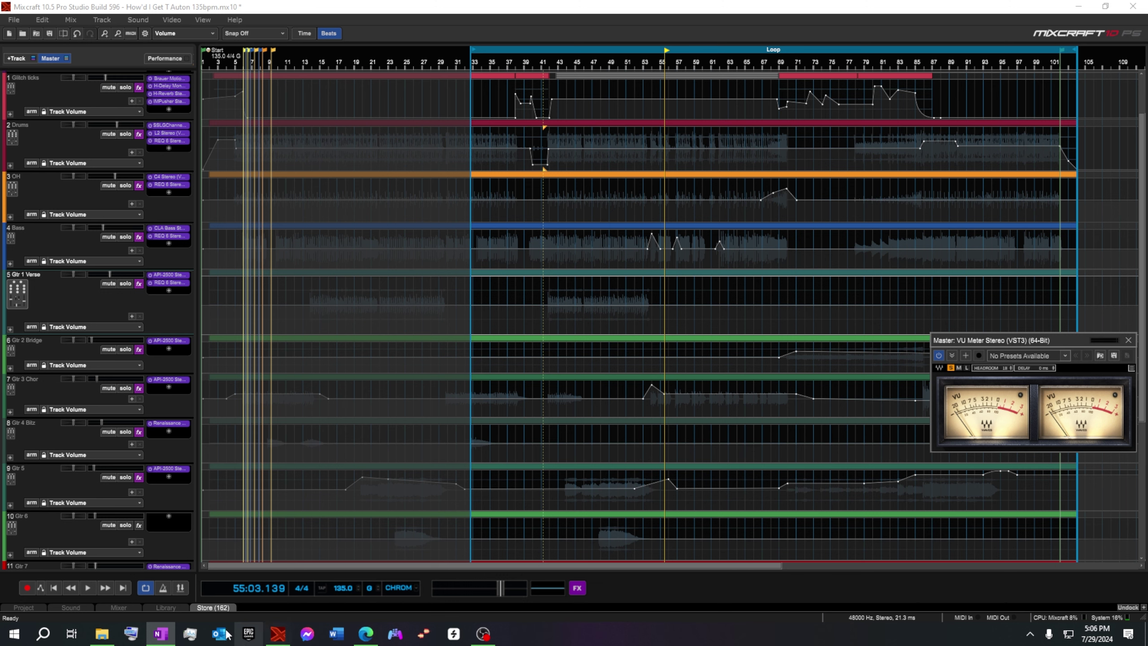
Step: Browse the plugin store in an undocked details window, and dock and hide the details area
left_click(217, 608)
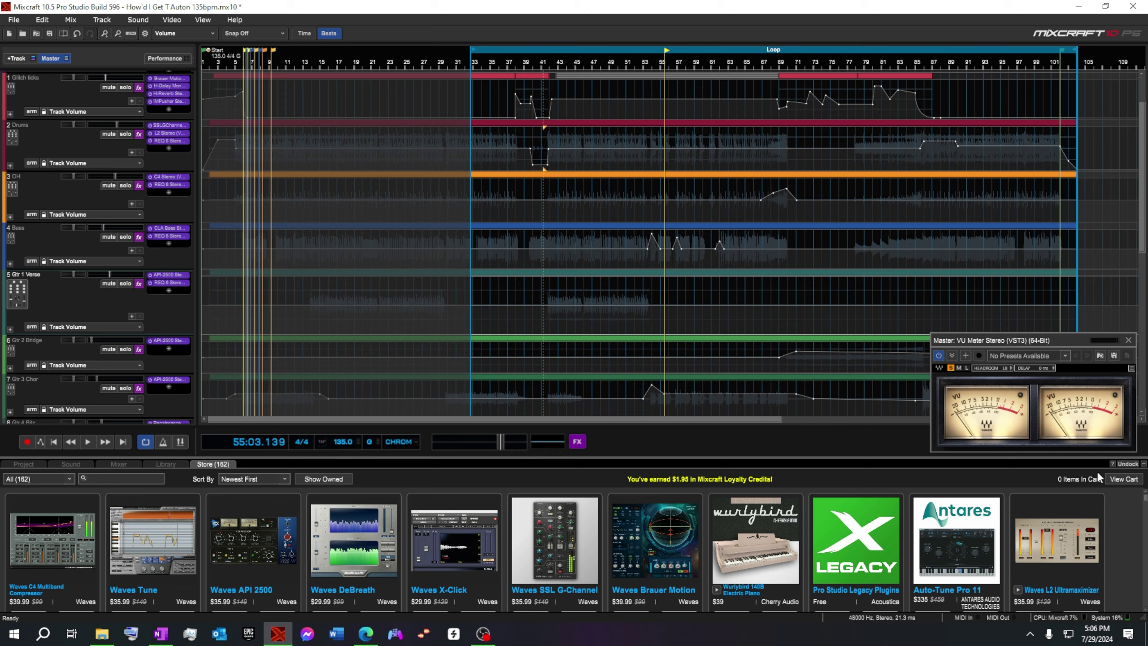
left_click(1127, 464)
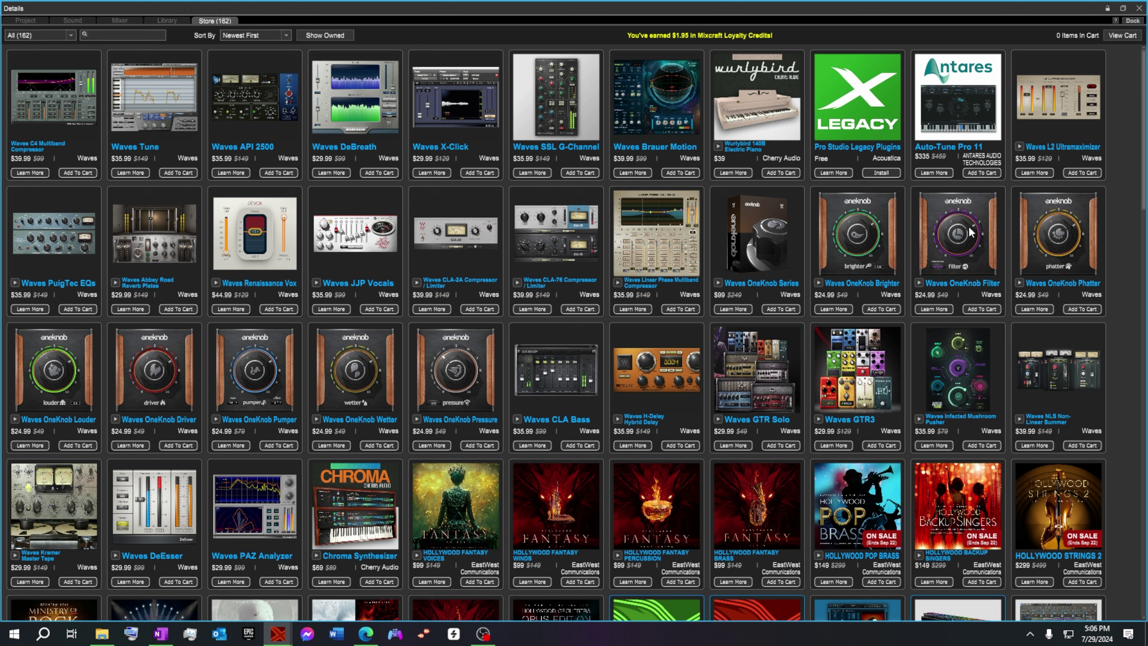
left_click(1133, 21)
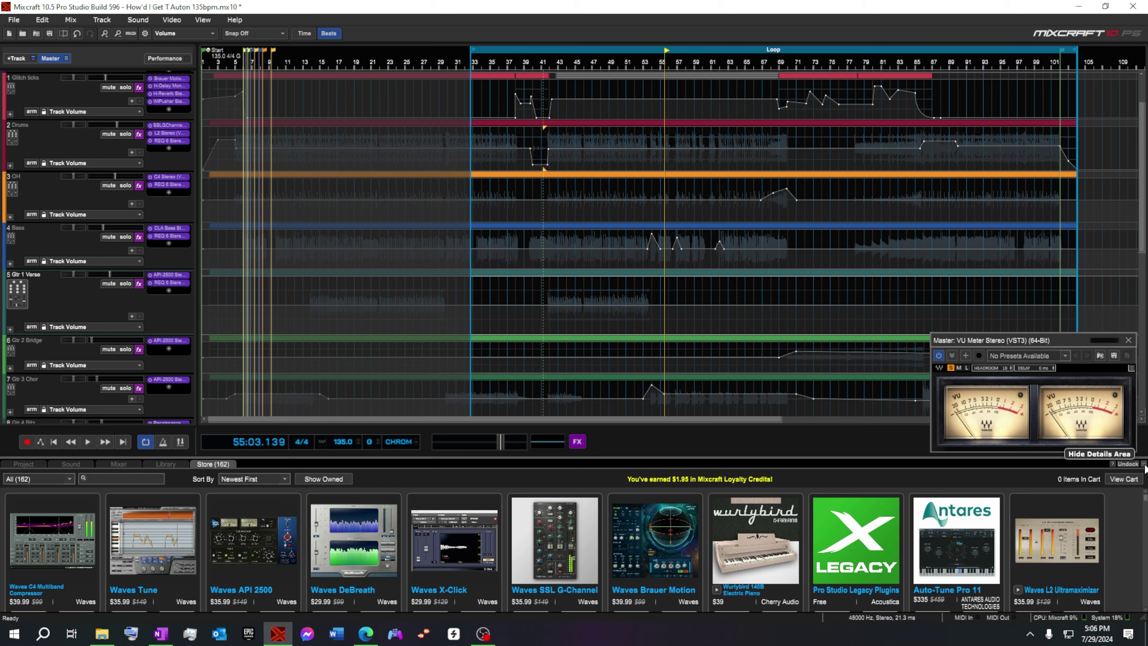
left_click(1145, 465)
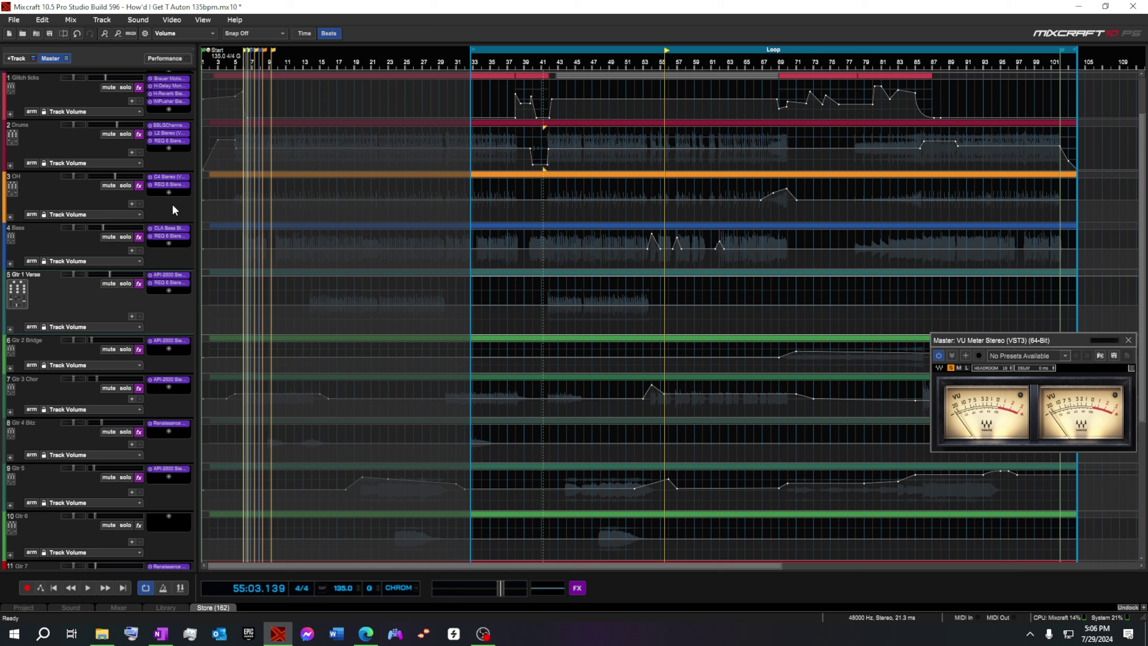
Step: Open the OH track's C4 multiband processor, position it over the arrangement and bypass it
left_click(174, 180)
left_click_drag(677, 106, 708, 124)
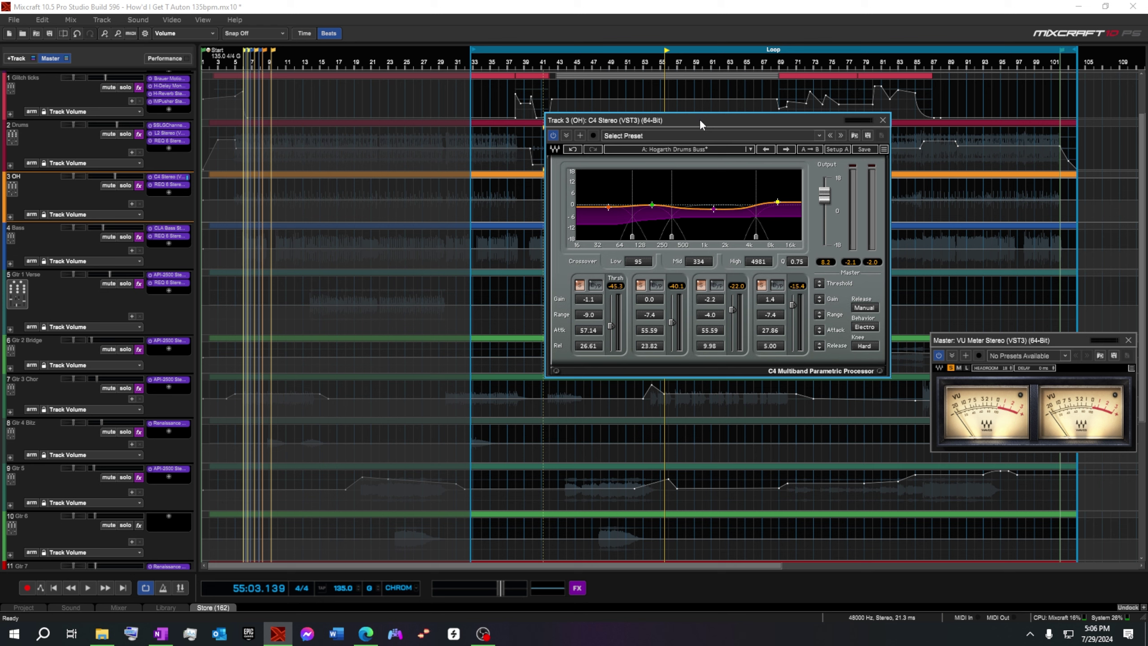
left_click_drag(699, 120, 680, 139)
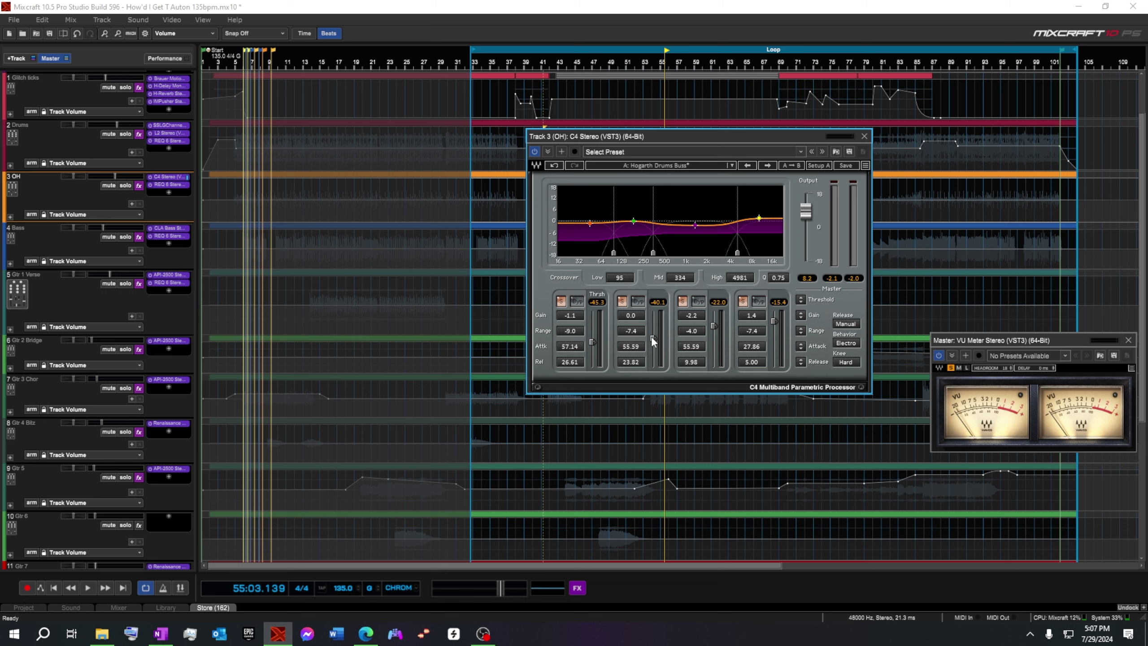
left_click(534, 150)
left_click_drag(671, 135, 624, 147)
Step: Play the mix and compare the OH track with C4 enabled and bypassed, including from about measure 42
left_click(87, 588)
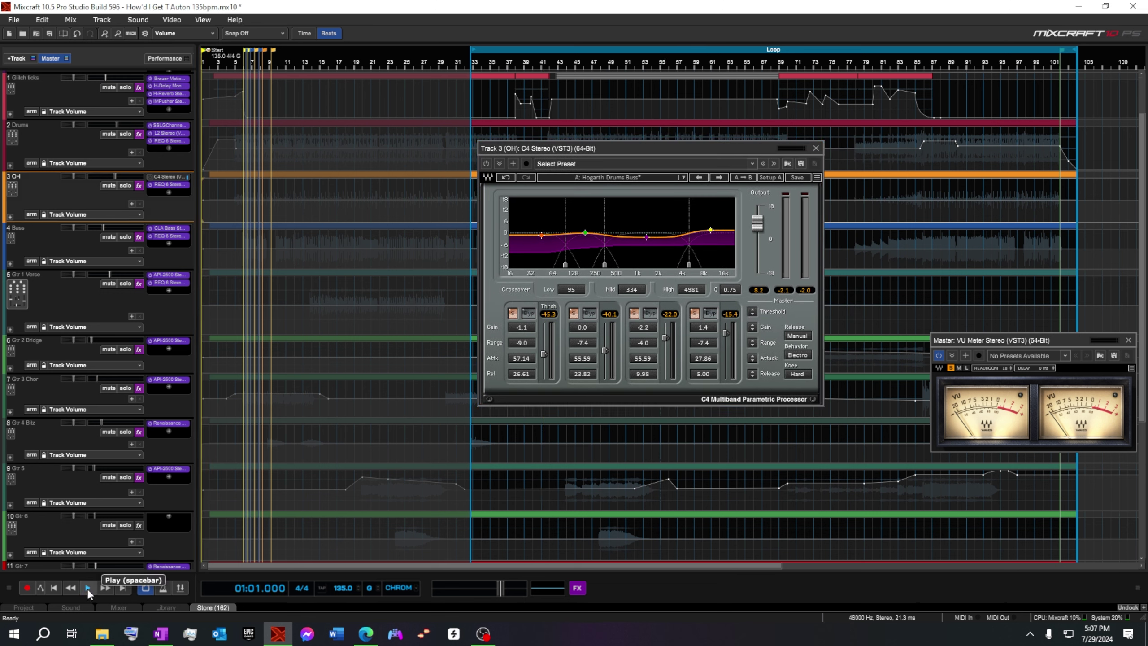
left_click(87, 588)
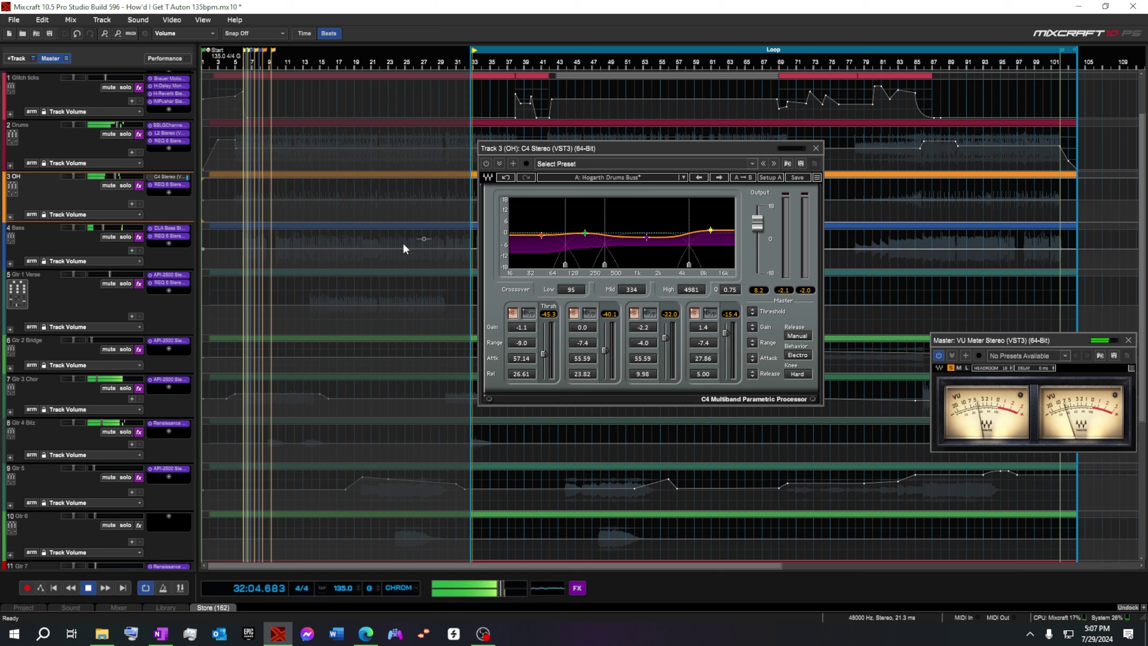
left_click(487, 163)
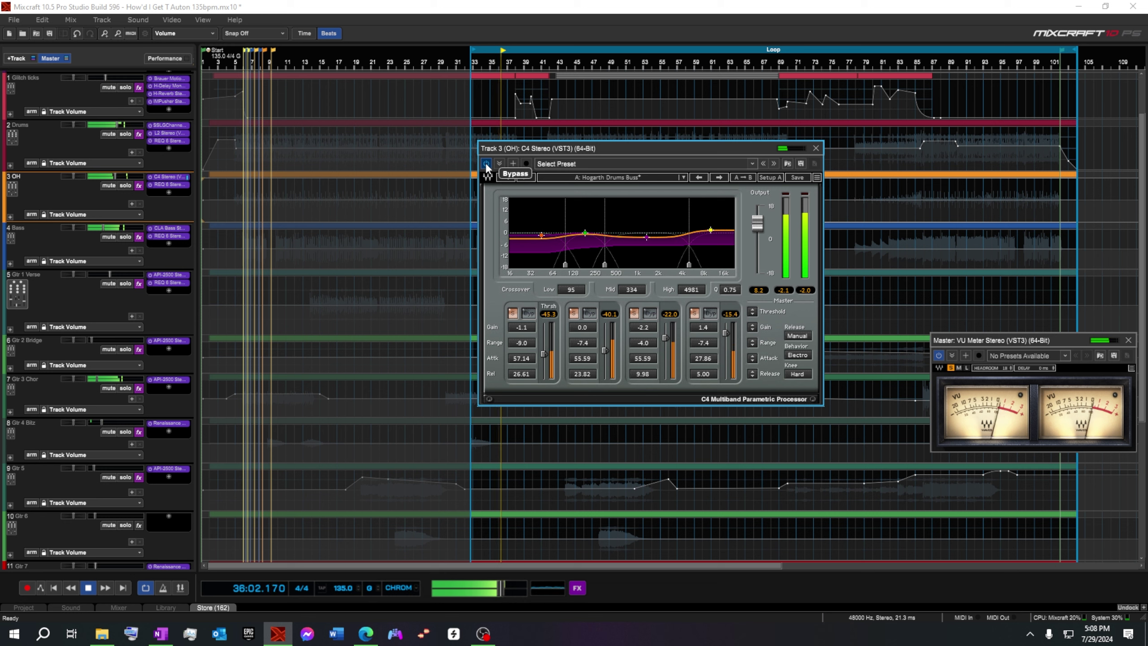
left_click(550, 62)
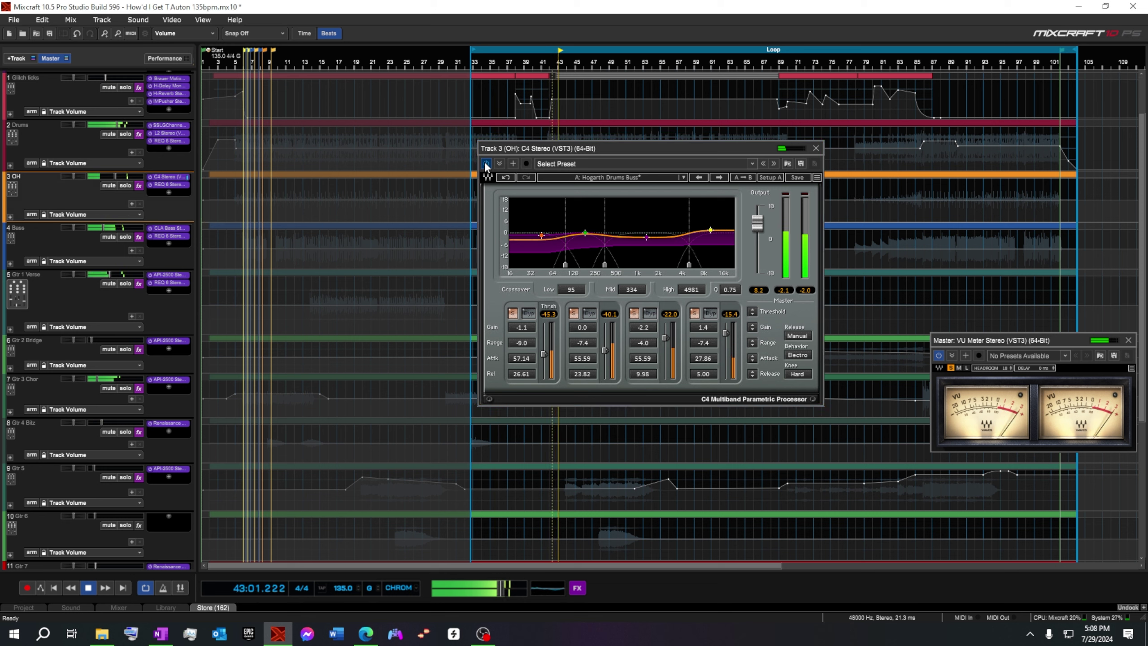
left_click(486, 163)
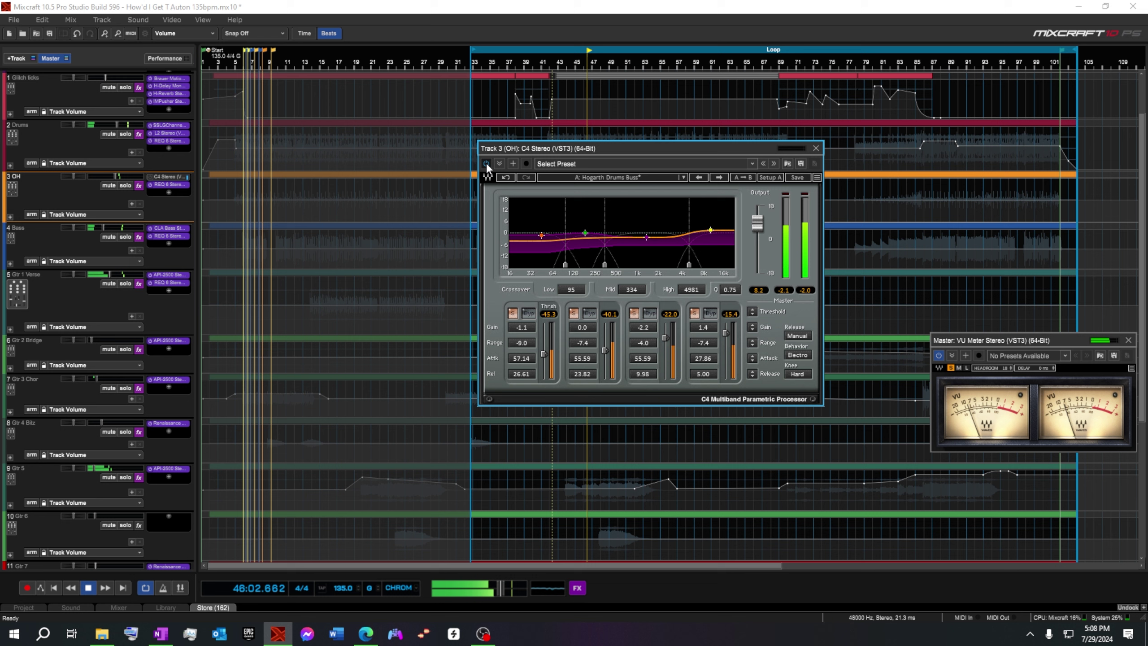
left_click(486, 162)
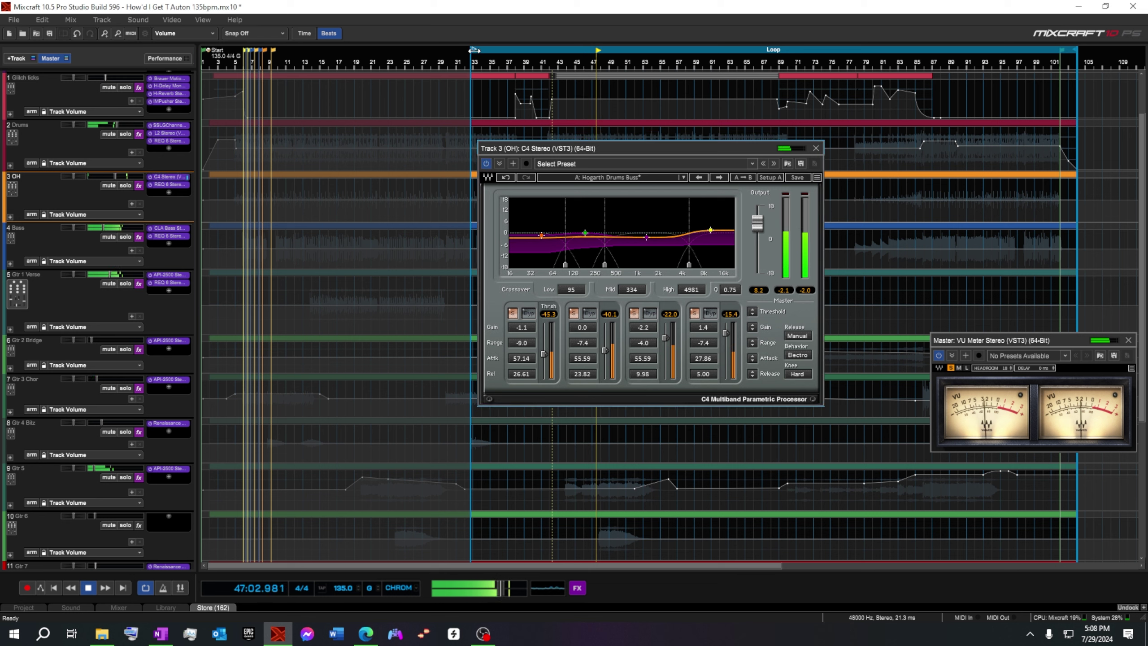
Step: Move the loop start to about measure 41 and set the OH track's C4 output to 8.9
mouse_move(472, 67)
left_mouse_down()
mouse_move(560, 69)
mouse_move(545, 69)
left_mouse_up()
left_click_drag(644, 150, 575, 155)
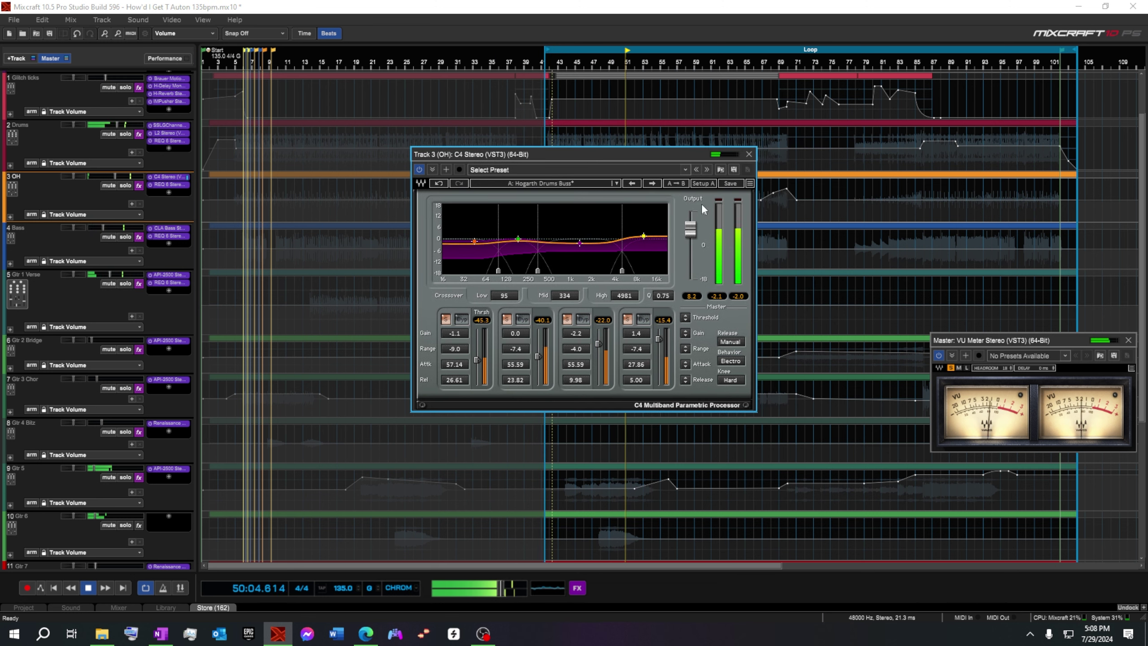
left_click_drag(694, 227, 694, 224)
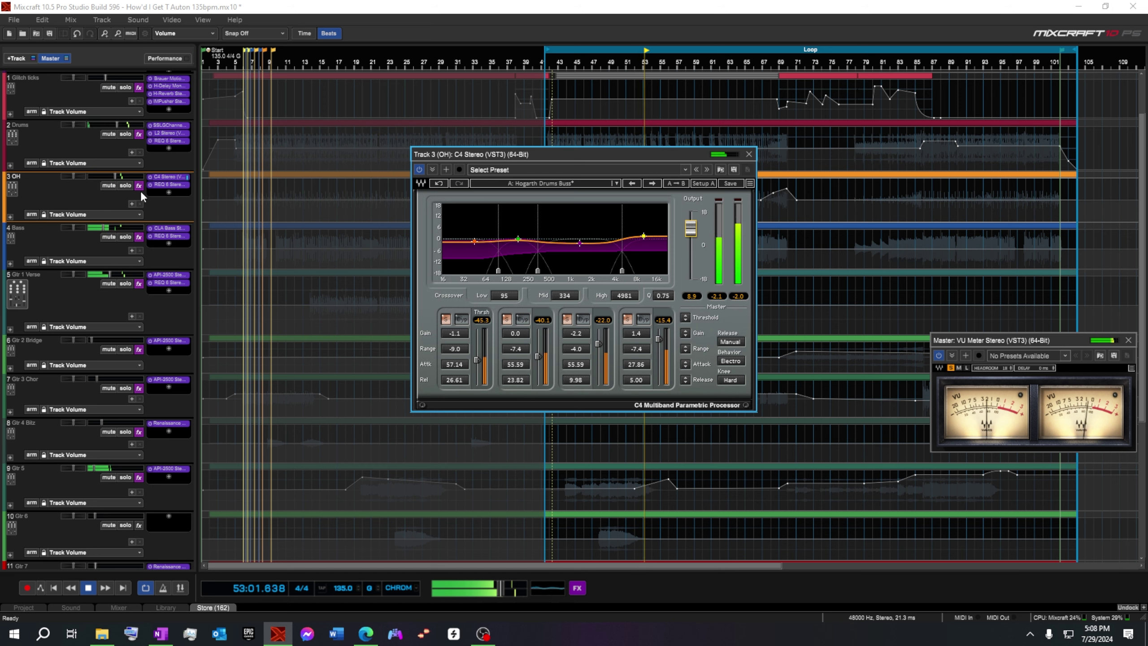
left_click(749, 153)
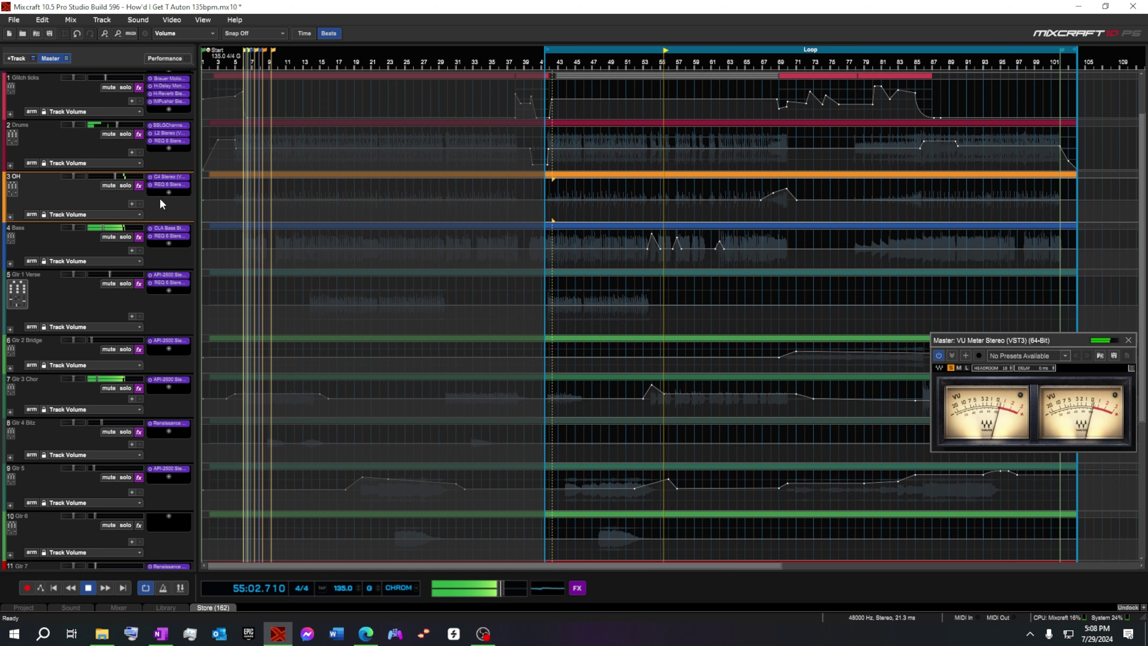
Step: Replay the loop with the OH track's C4 bypassed and enabled, and set its lowest band's threshold to -51.5
left_click(89, 587)
left_click(70, 587)
left_click(168, 176)
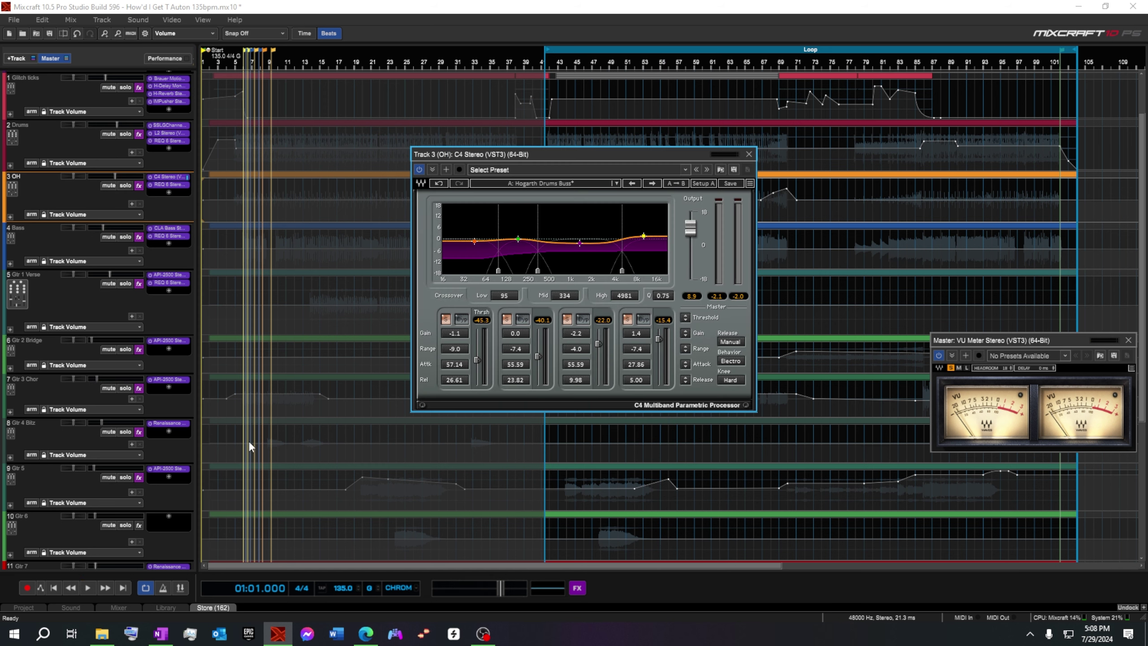
left_click(87, 588)
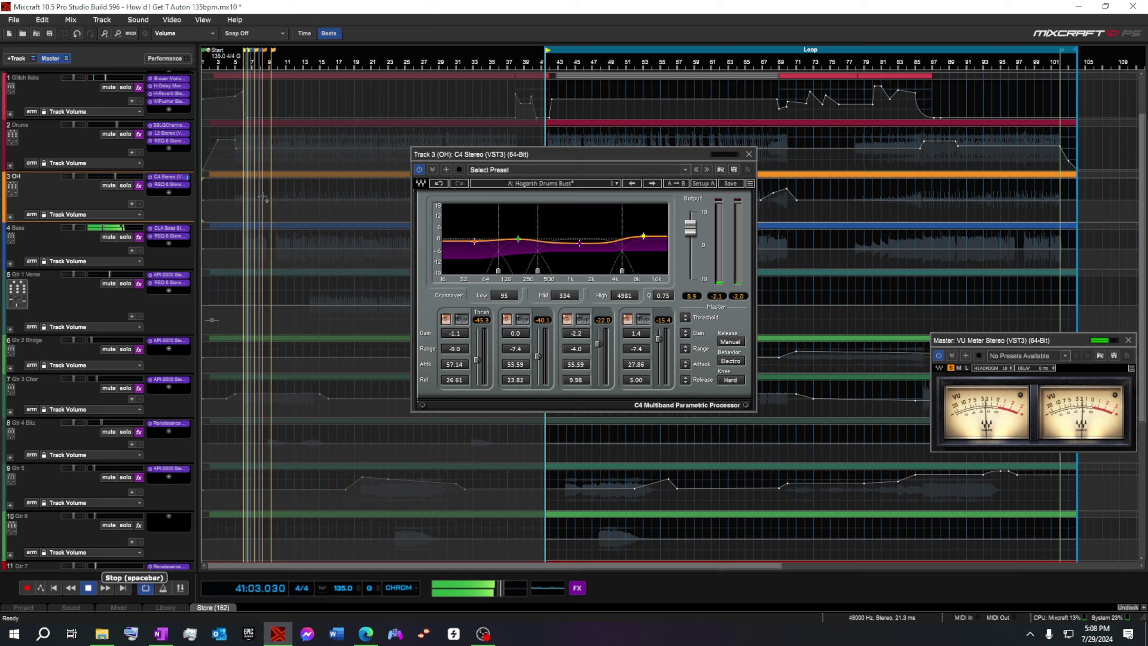
left_click(419, 169)
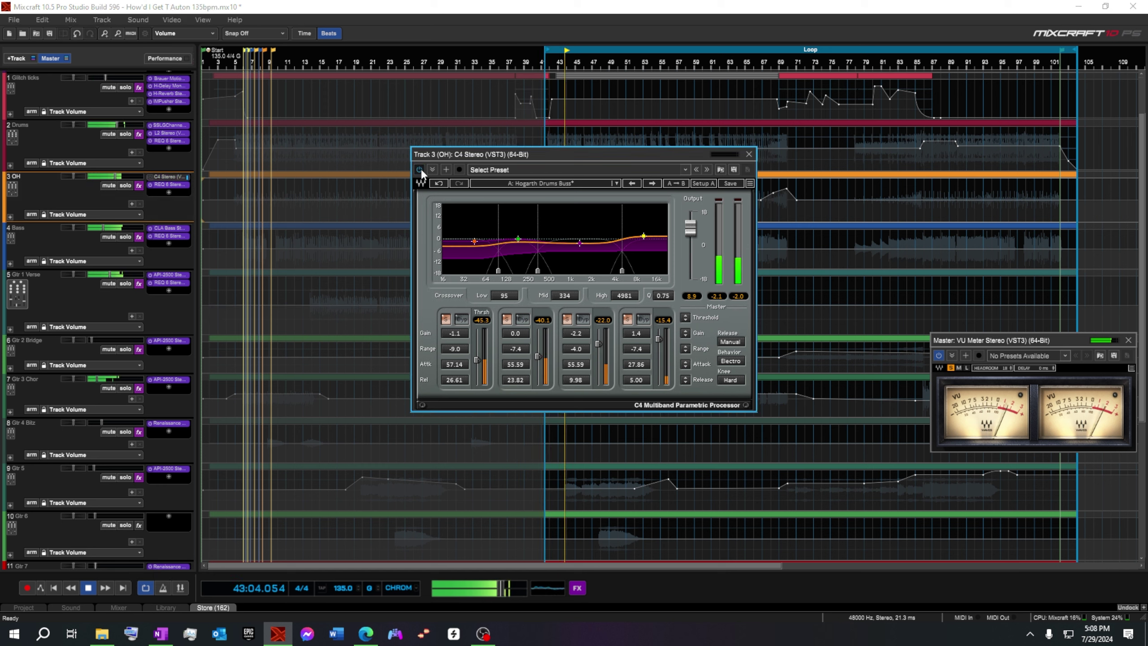
left_click(420, 169)
mouse_move(473, 350)
left_mouse_down()
mouse_move(477, 333)
mouse_move(476, 364)
left_mouse_up()
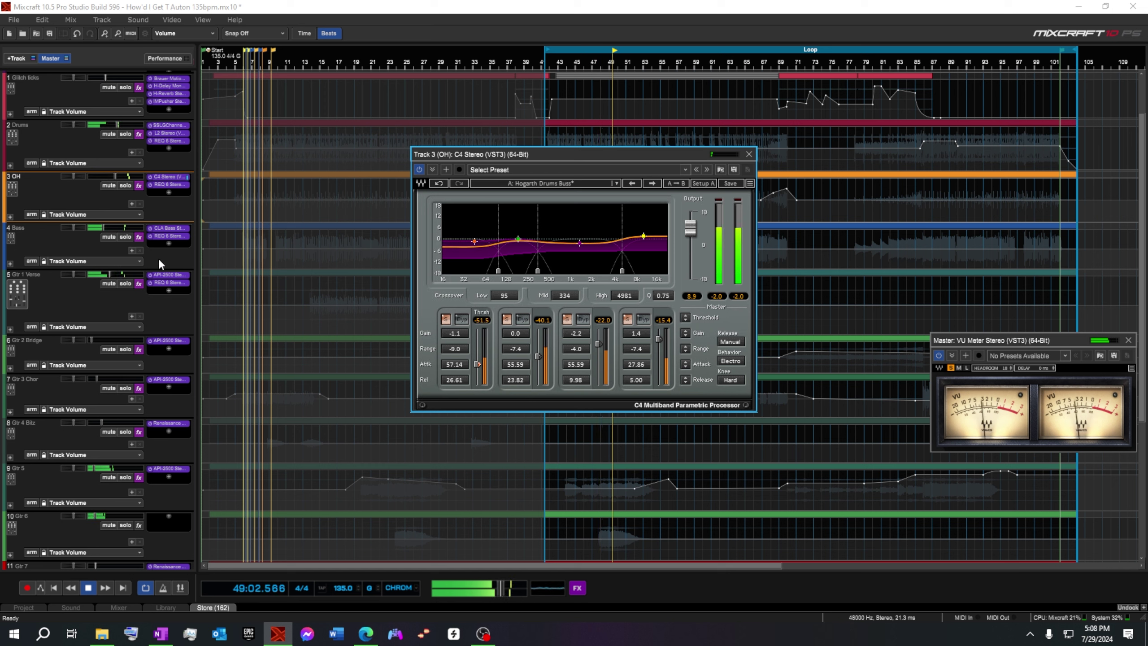
Step: Solo the OH track to compare its sound with C4 bypassed and enabled, and clear the solo
left_click(125, 185)
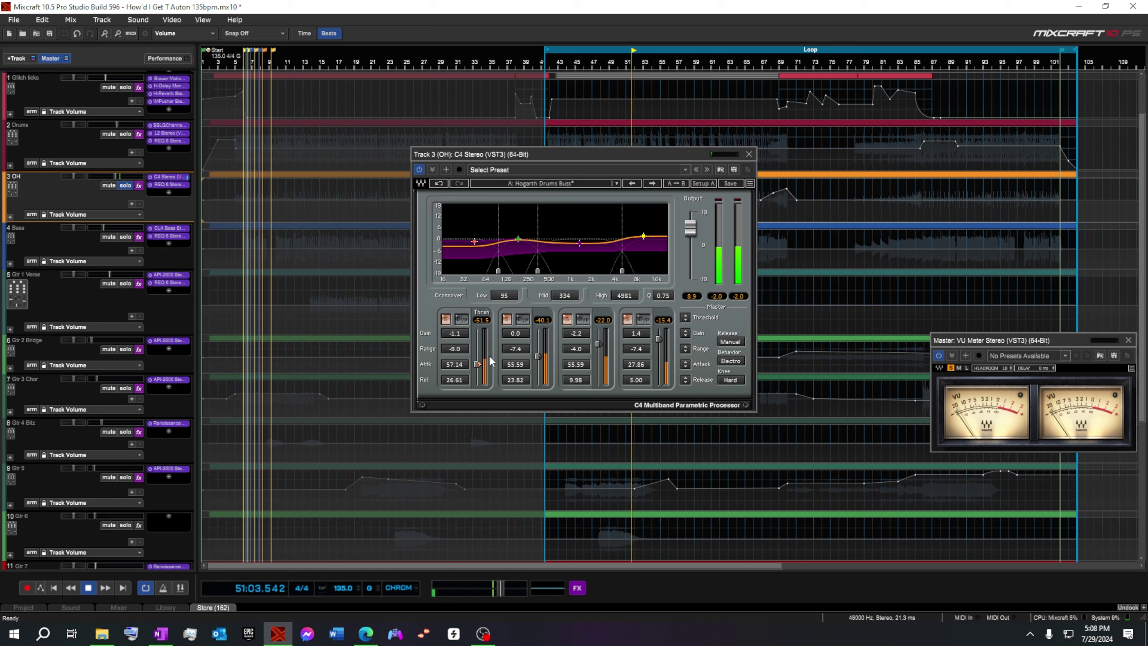
left_click(420, 168)
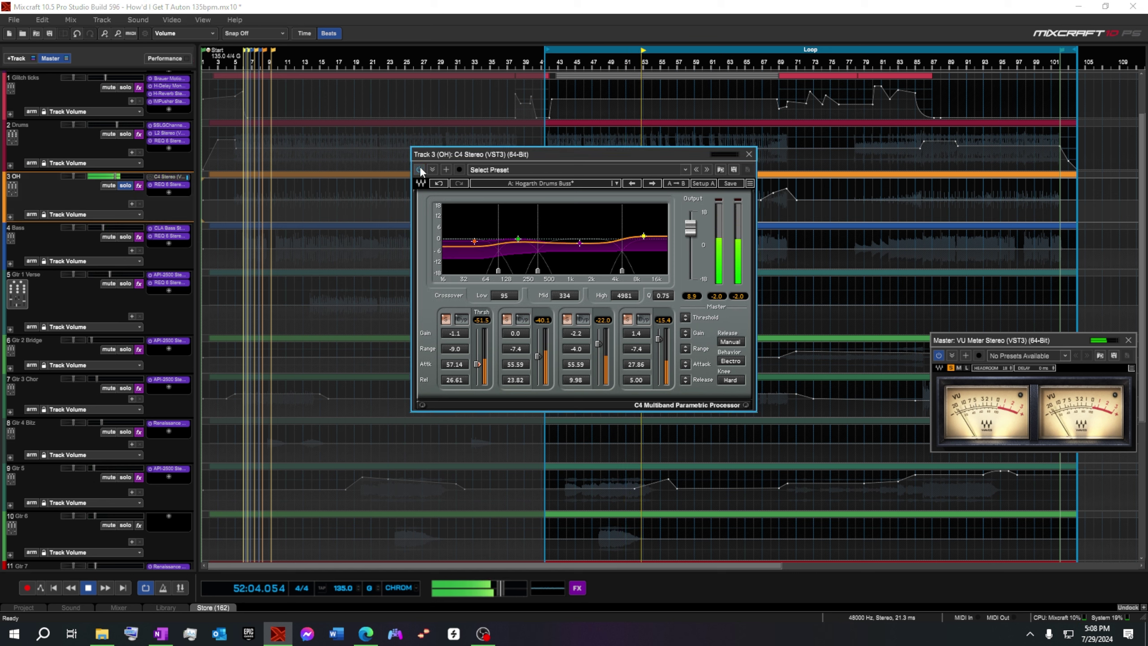
left_click(420, 169)
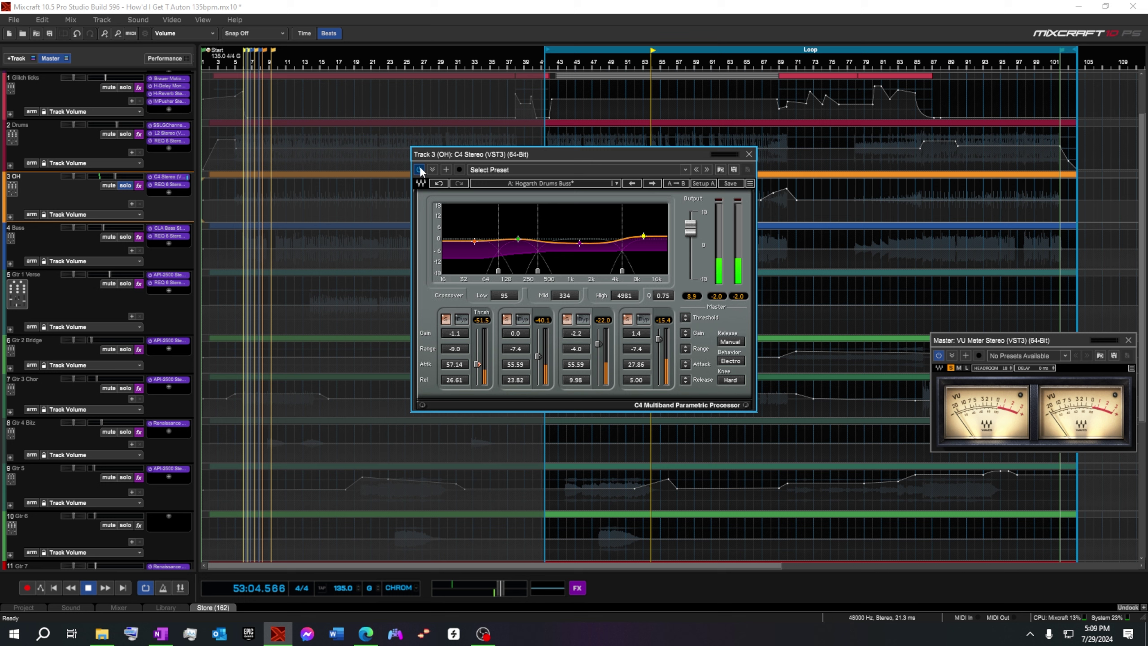
left_click(749, 155)
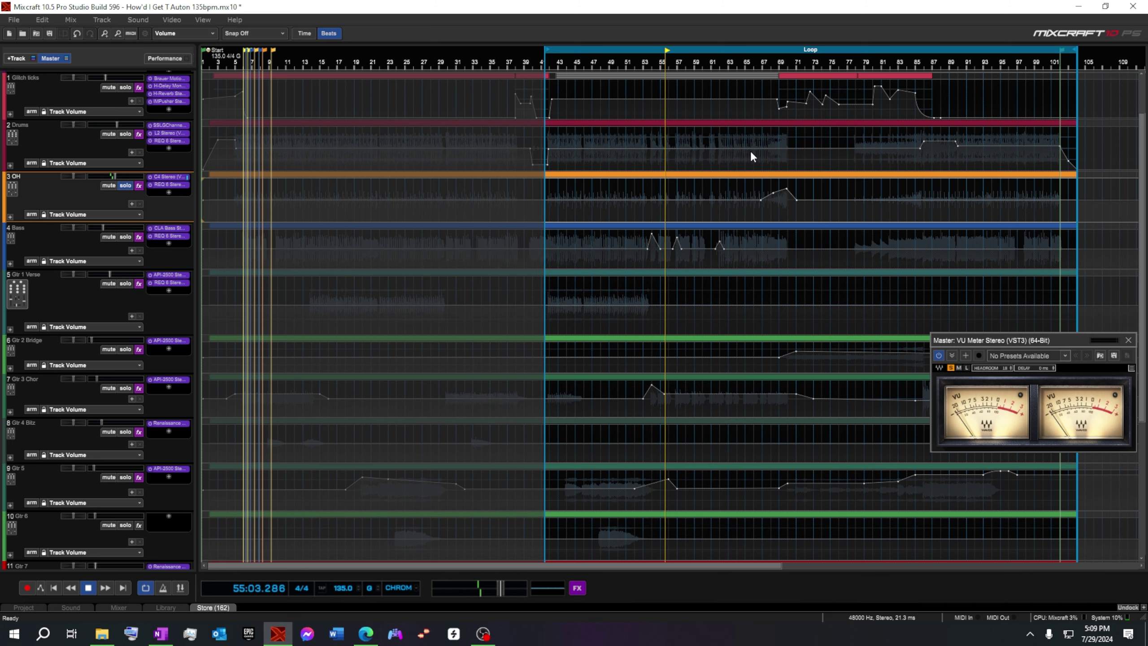
left_click(125, 186)
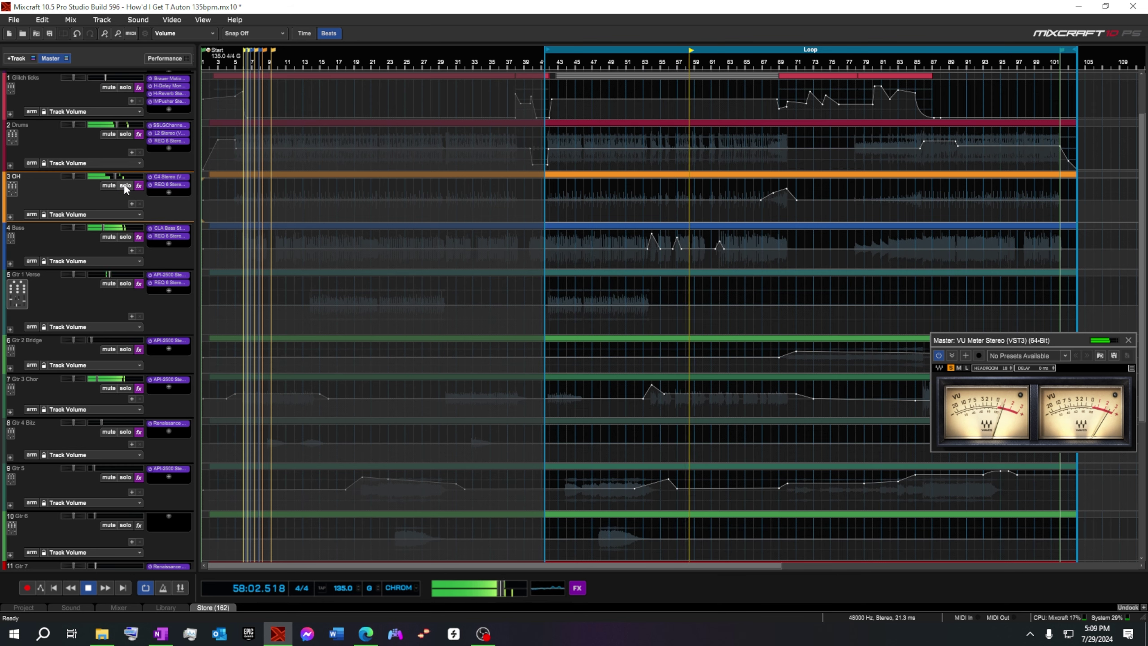
Step: Raise the OH track volume slightly, fine-tune the Drums volume, and compare the mix with OH muted and unmuted
mouse_move(114, 175)
left_mouse_down()
mouse_move(136, 177)
mouse_move(117, 175)
left_mouse_up()
left_click_drag(129, 124, 118, 124)
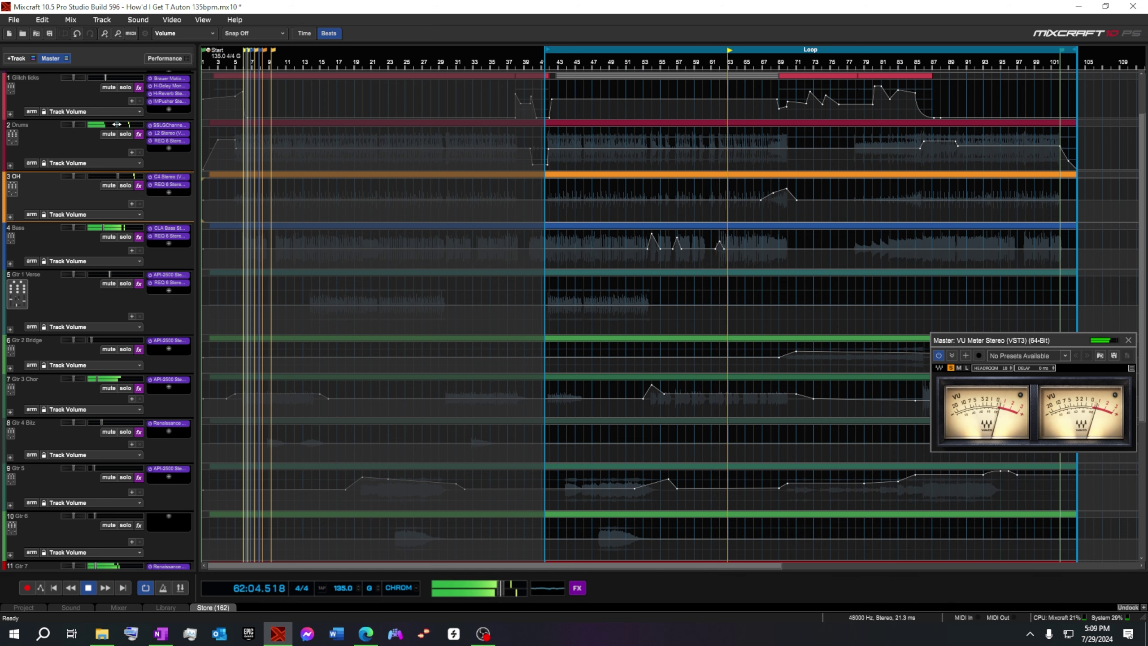
left_click(106, 187)
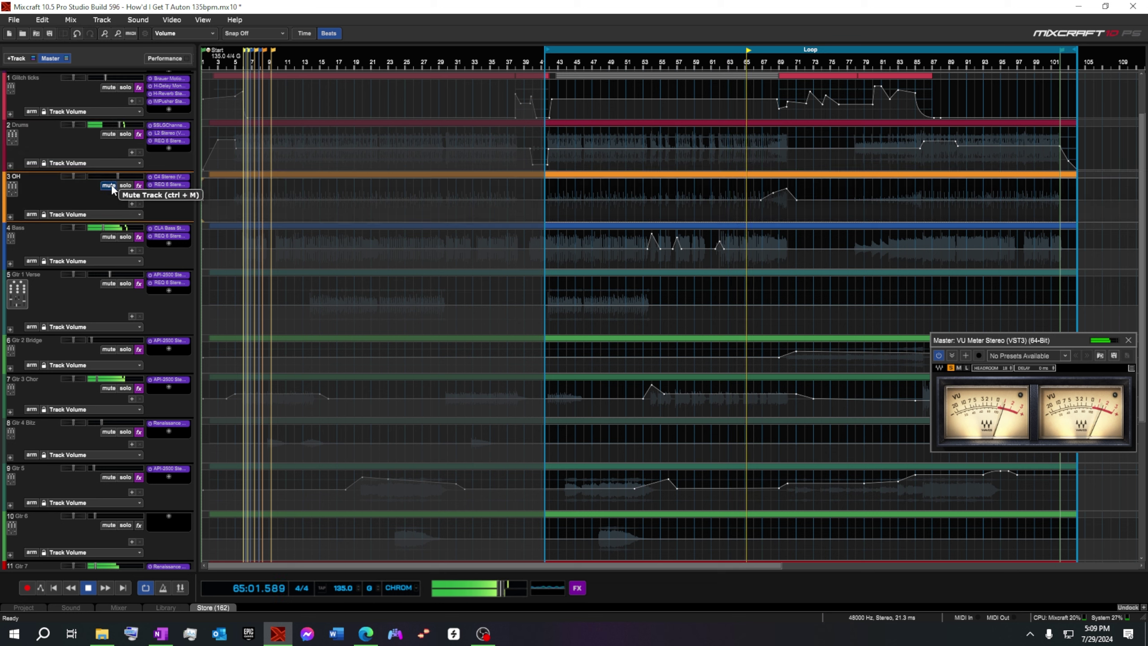
left_click(109, 185)
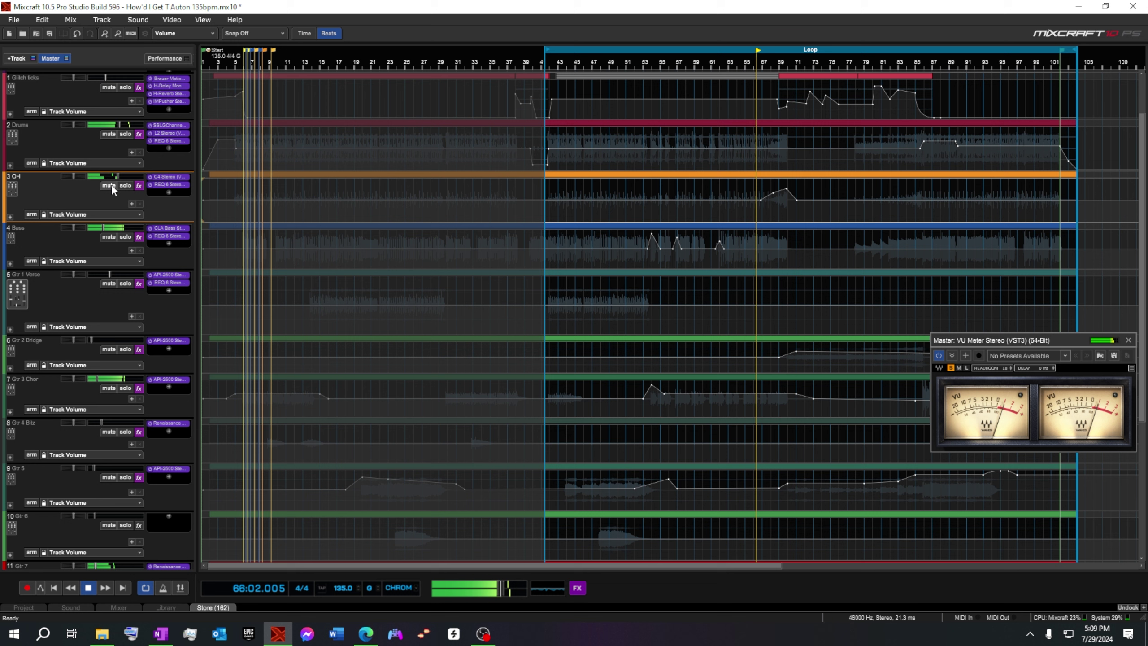
left_click(88, 588)
Step: Review the C4 and REQ 6 equalizer settings on the OH track and close both plugins
left_click(168, 176)
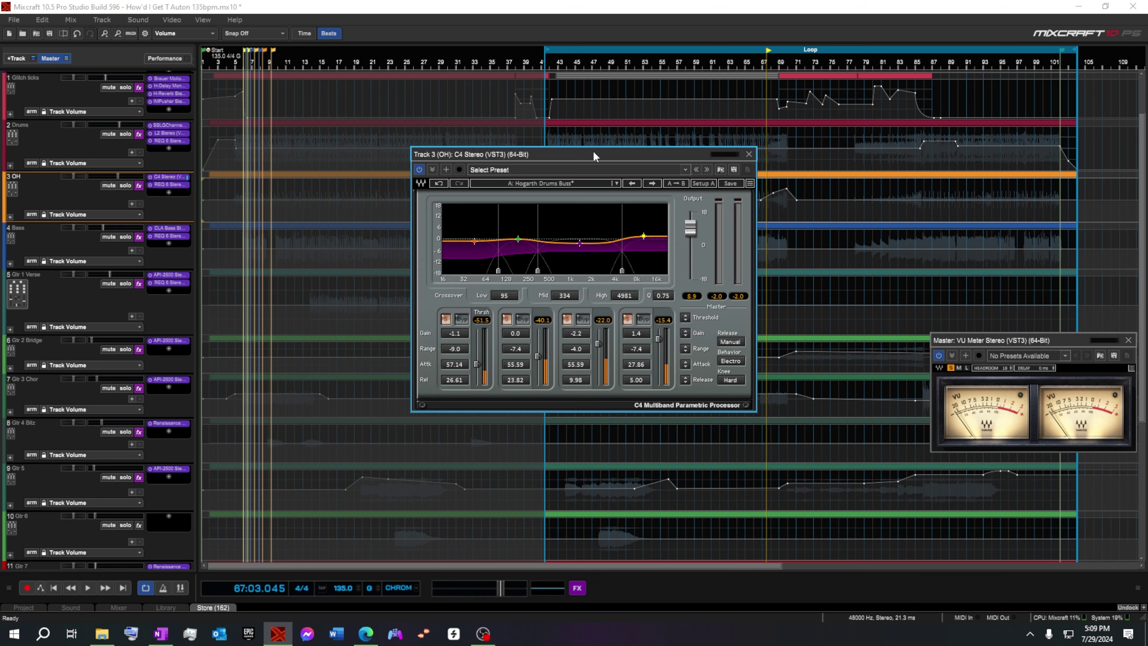
left_click_drag(595, 154, 684, 106)
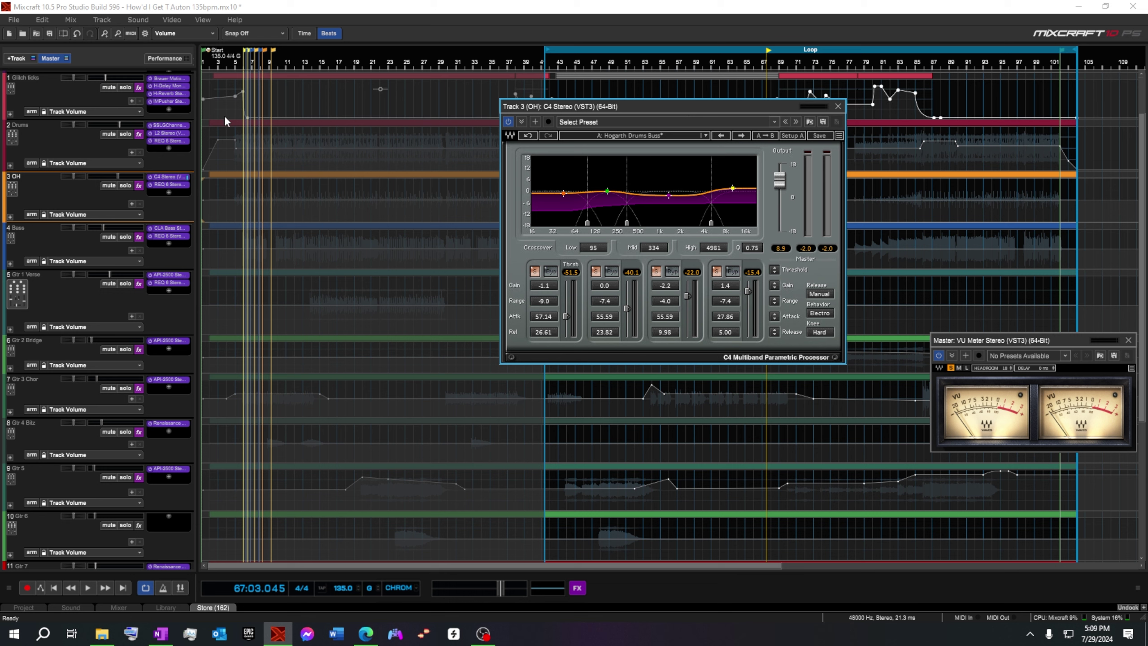
left_click(168, 184)
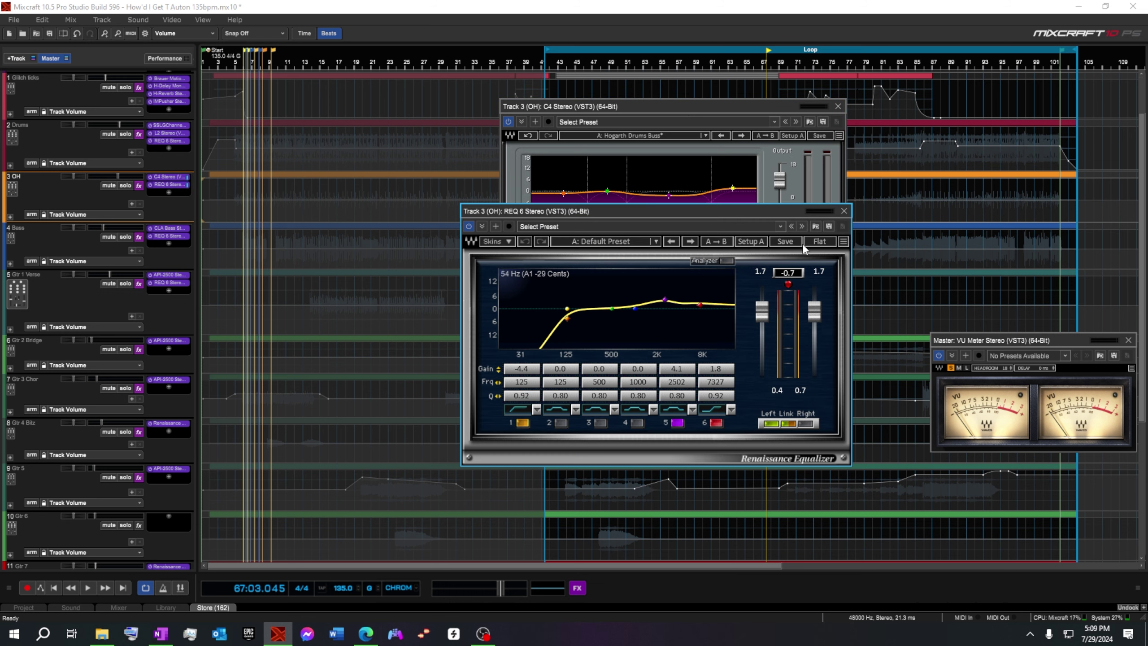
left_click(844, 211)
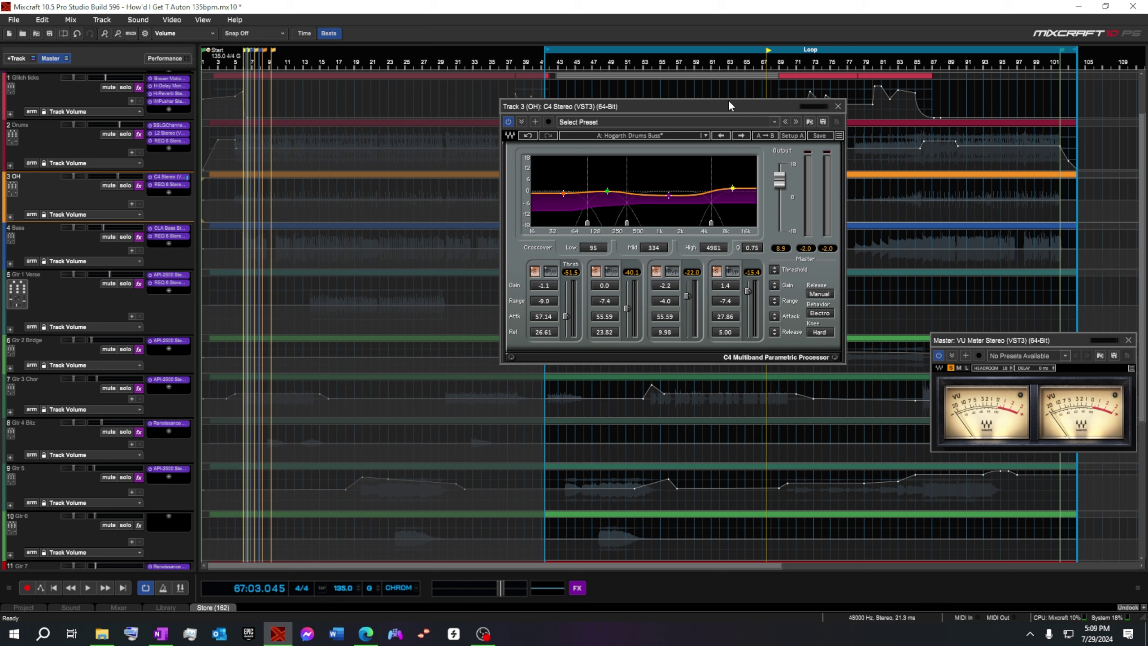
left_click(838, 107)
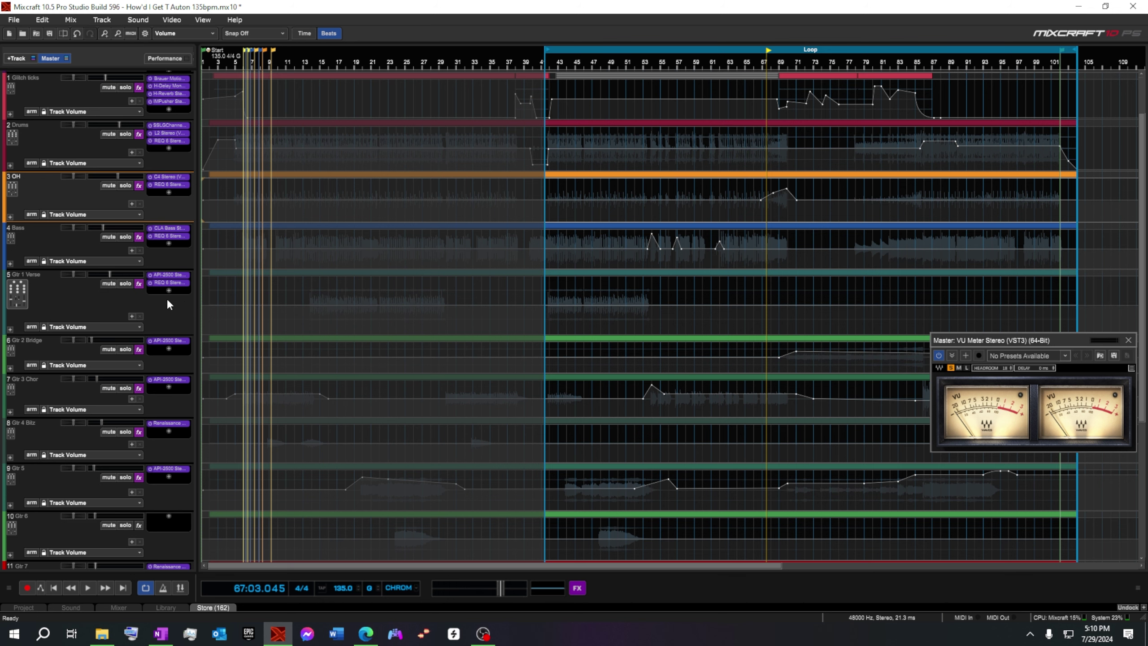
Step: Open the API-2500 compressor on the Gtr 1 Verse track and solo that track for auditioning
left_click(172, 275)
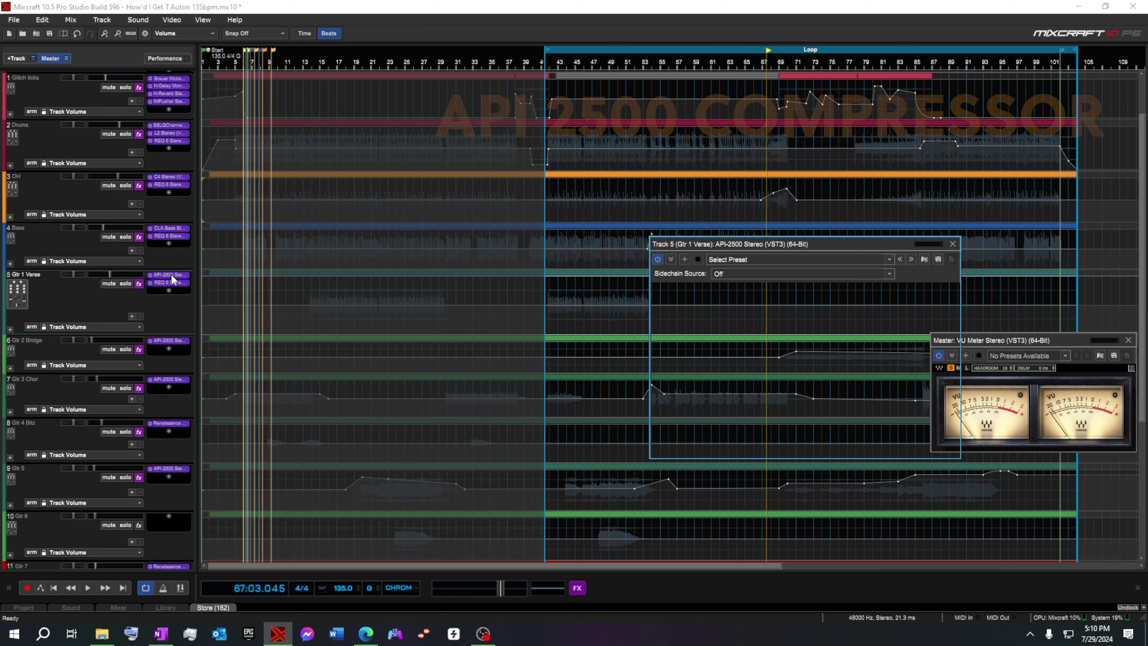
left_click_drag(872, 240, 708, 202)
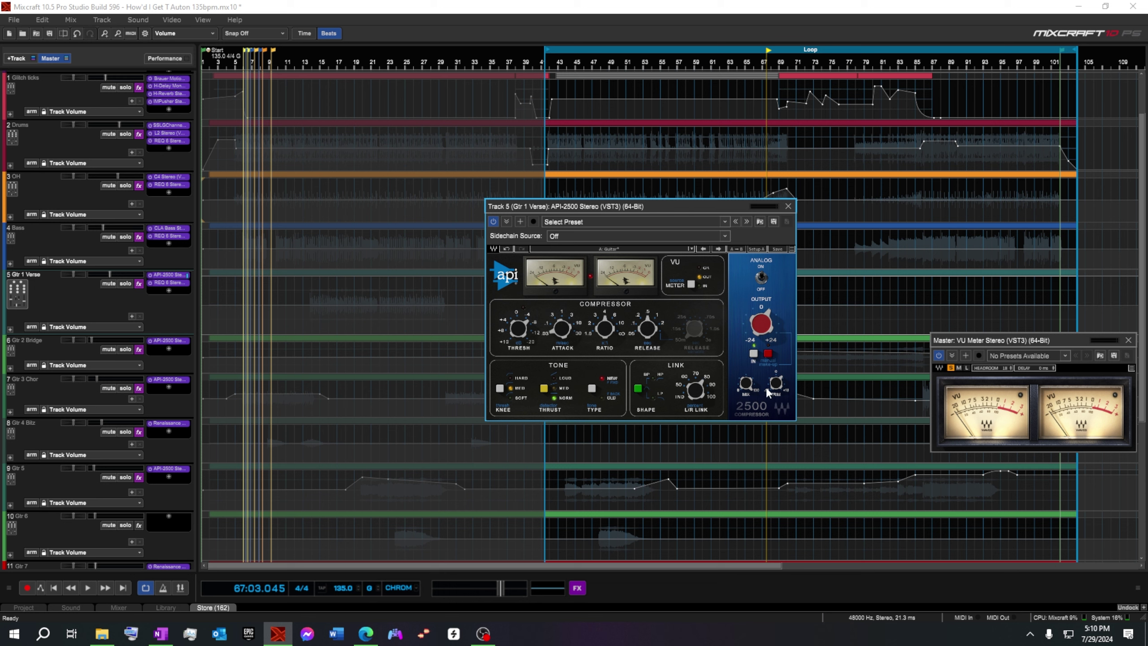
left_click(124, 283)
left_click_drag(700, 205, 704, 360)
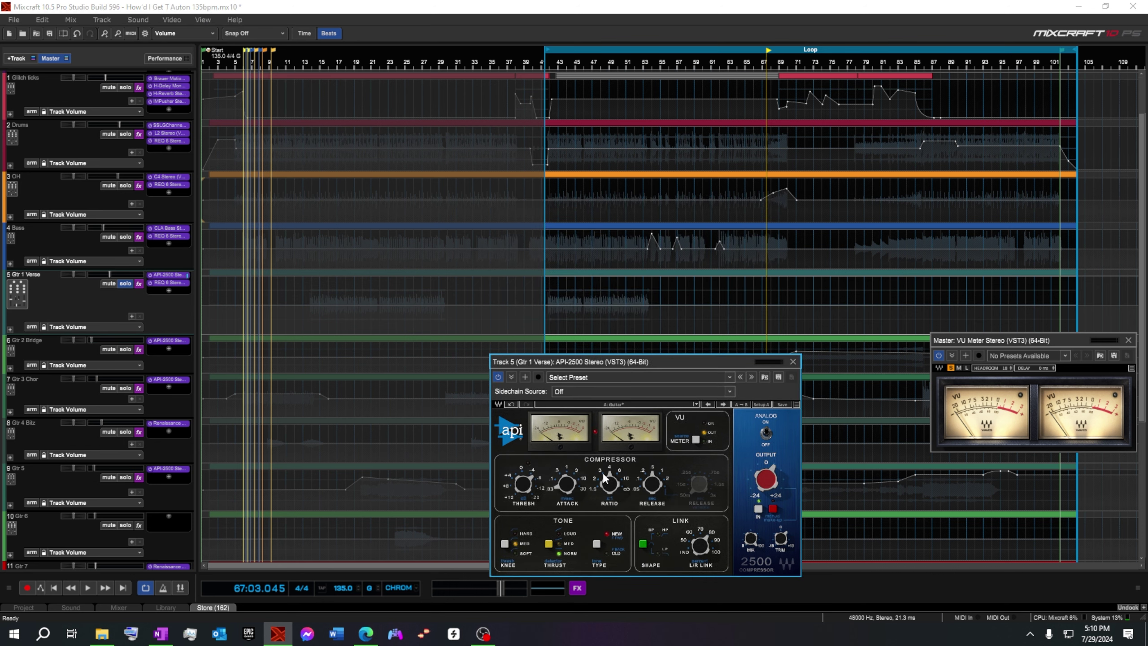
Step: Play the soloed Gtr 1 Verse track to compare its sound with the API-2500 bypassed and enabled, and clear the solo
left_click(88, 588)
left_click_drag(682, 361, 699, 233)
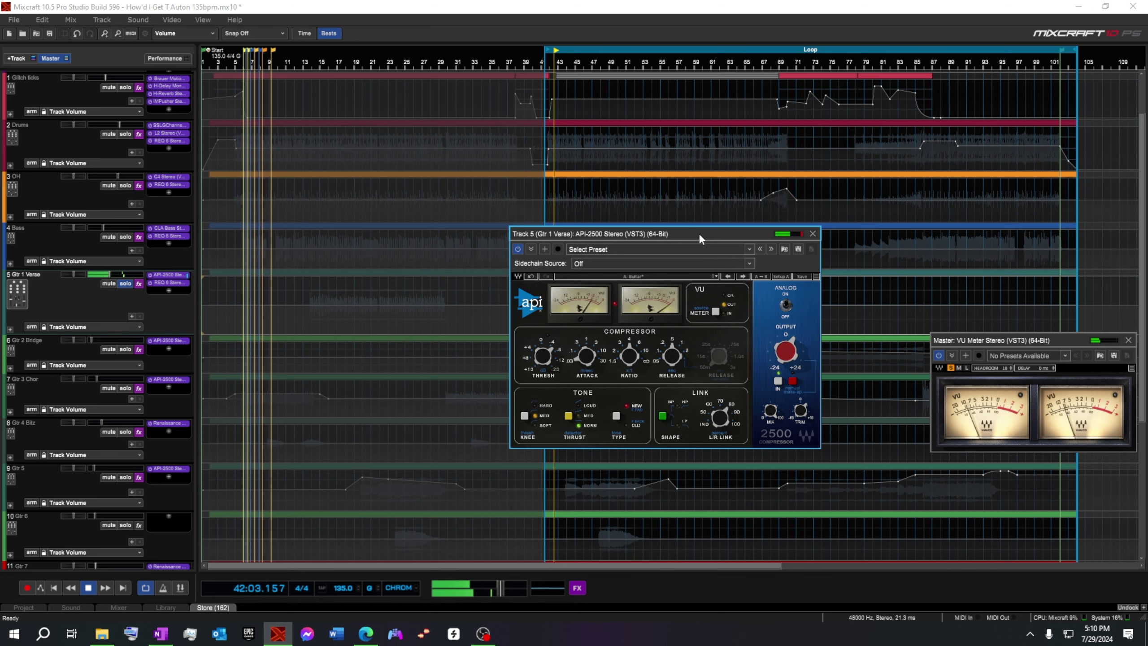
left_click(516, 249)
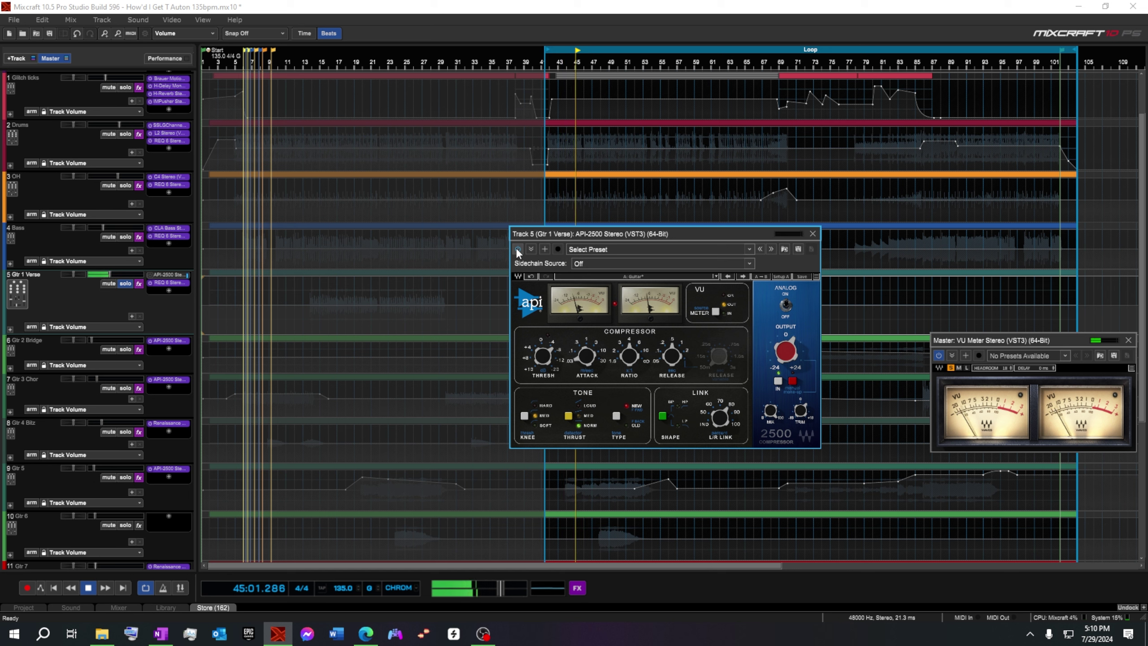
left_click(517, 249)
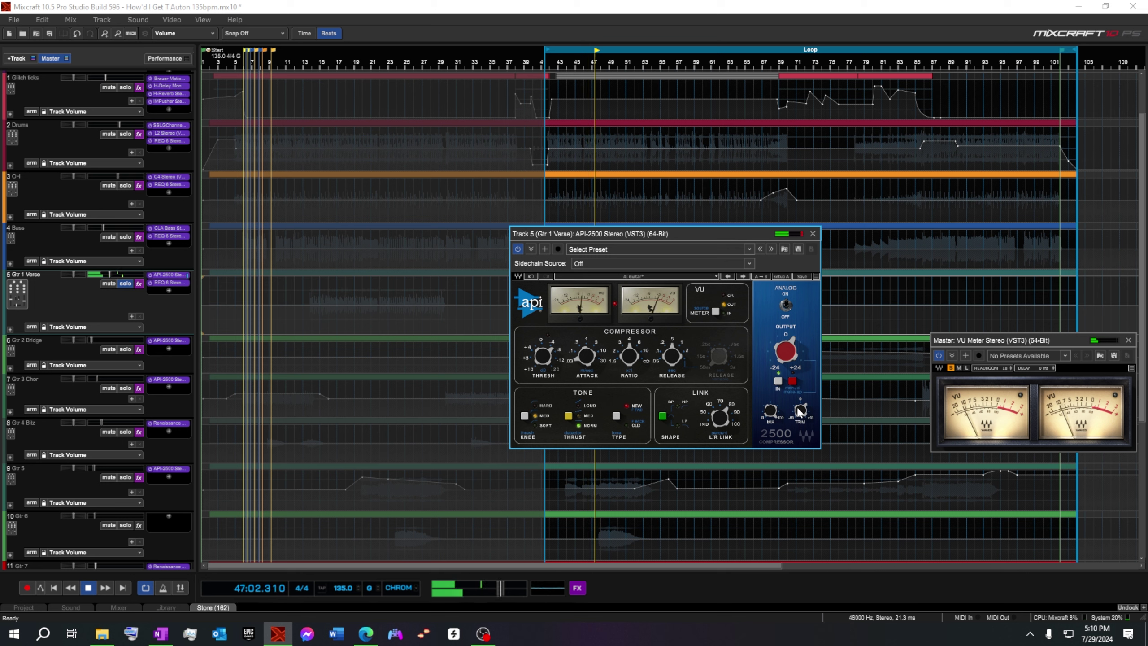
left_click(125, 283)
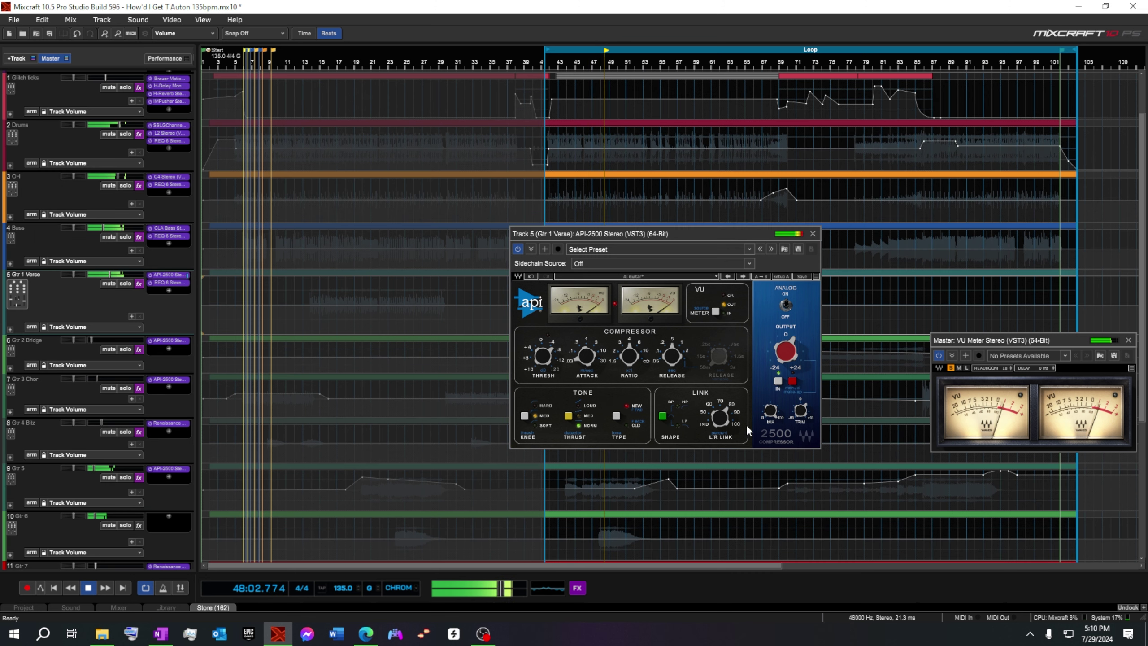
Step: Fine-tune the API-2500's trim and output on Gtr 1 Verse while the full mix plays, and close the plugin
mouse_move(798, 414)
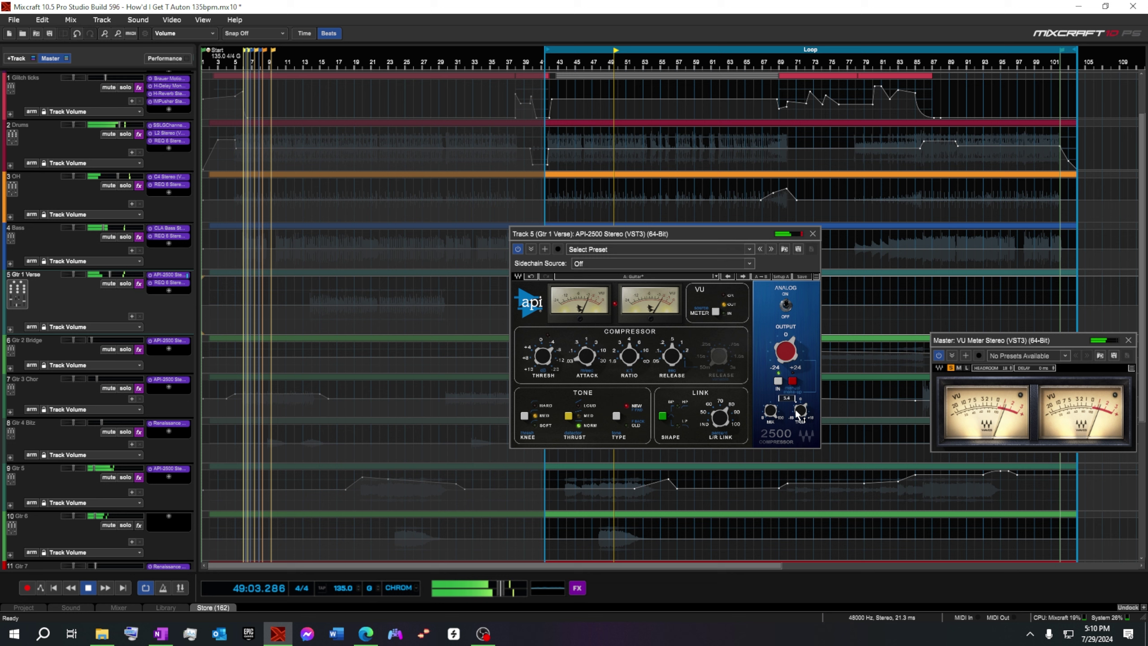
mouse_move(799, 413)
left_mouse_down()
mouse_move(799, 436)
mouse_move(799, 414)
left_mouse_up()
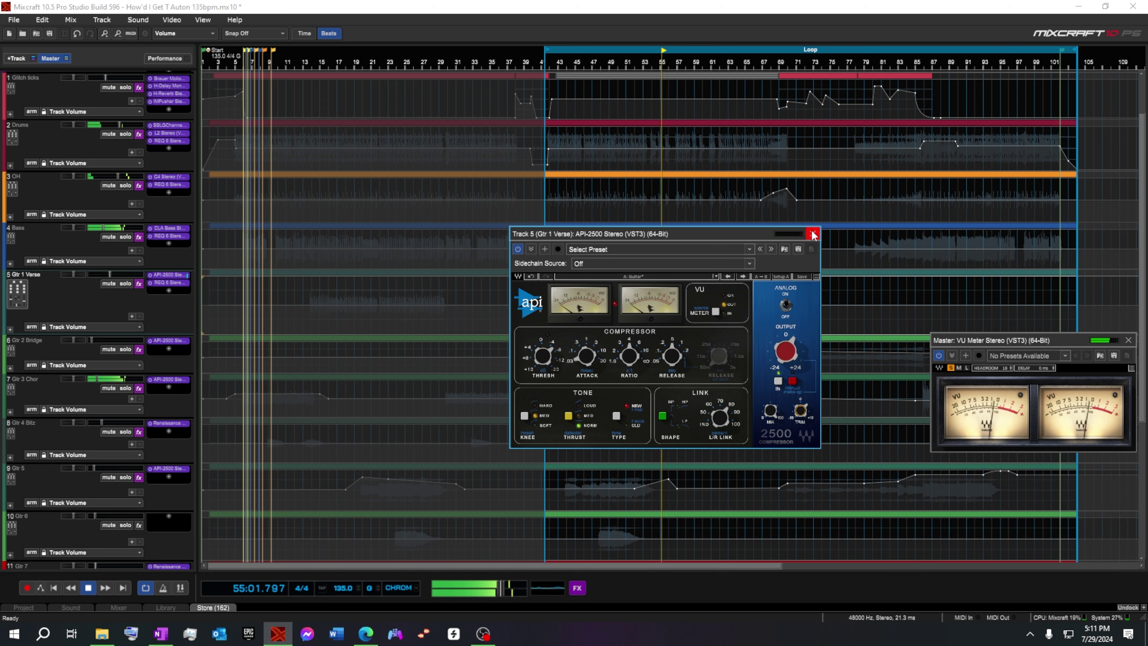
left_click(573, 63)
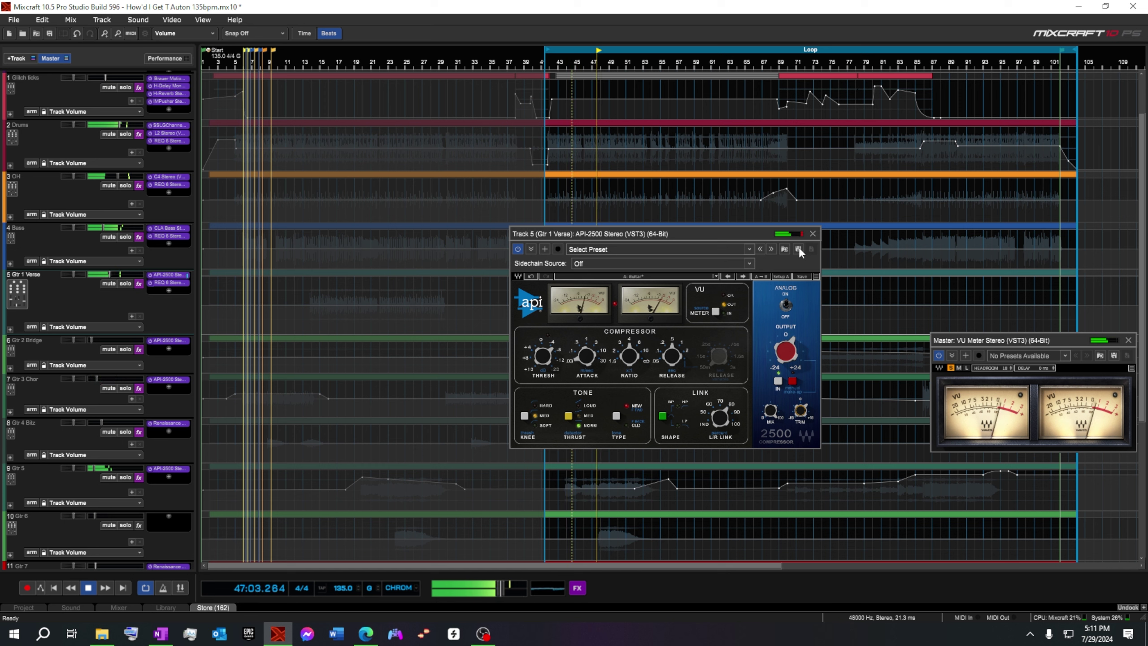
left_click_drag(783, 343, 783, 337)
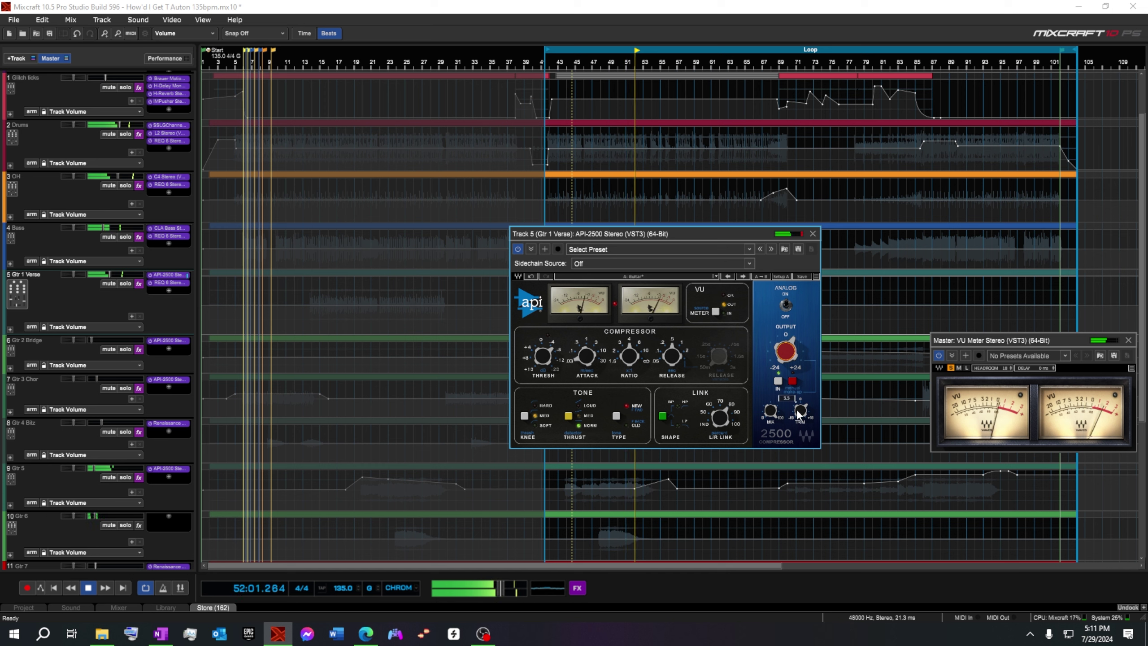
left_click_drag(799, 412, 799, 411)
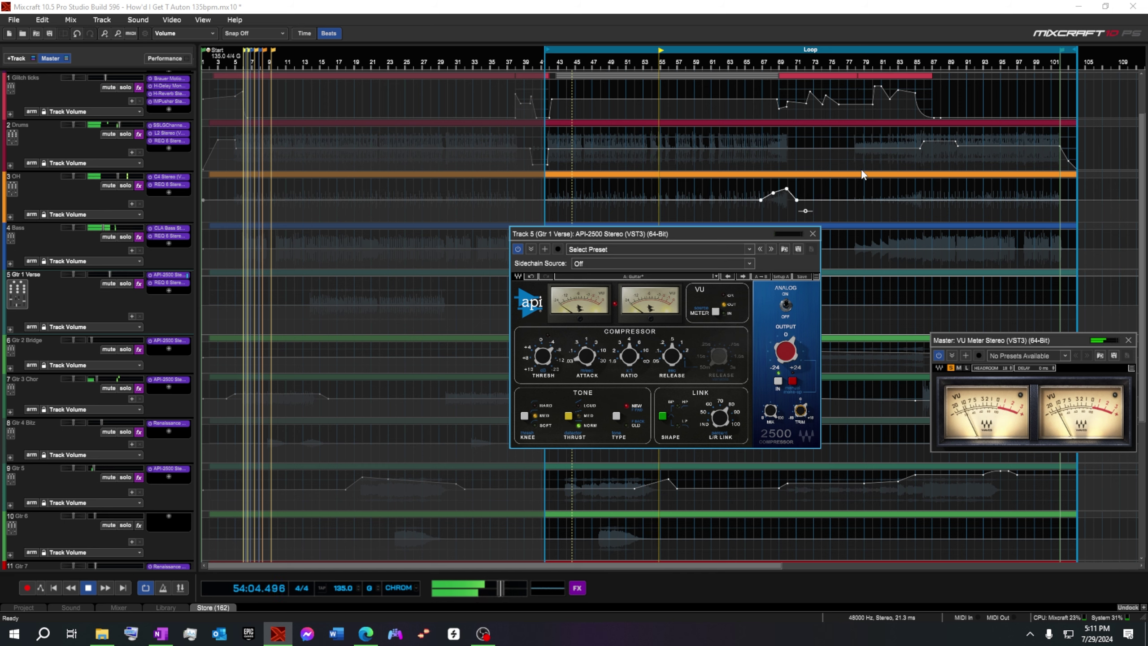
left_click(812, 234)
left_click(92, 588)
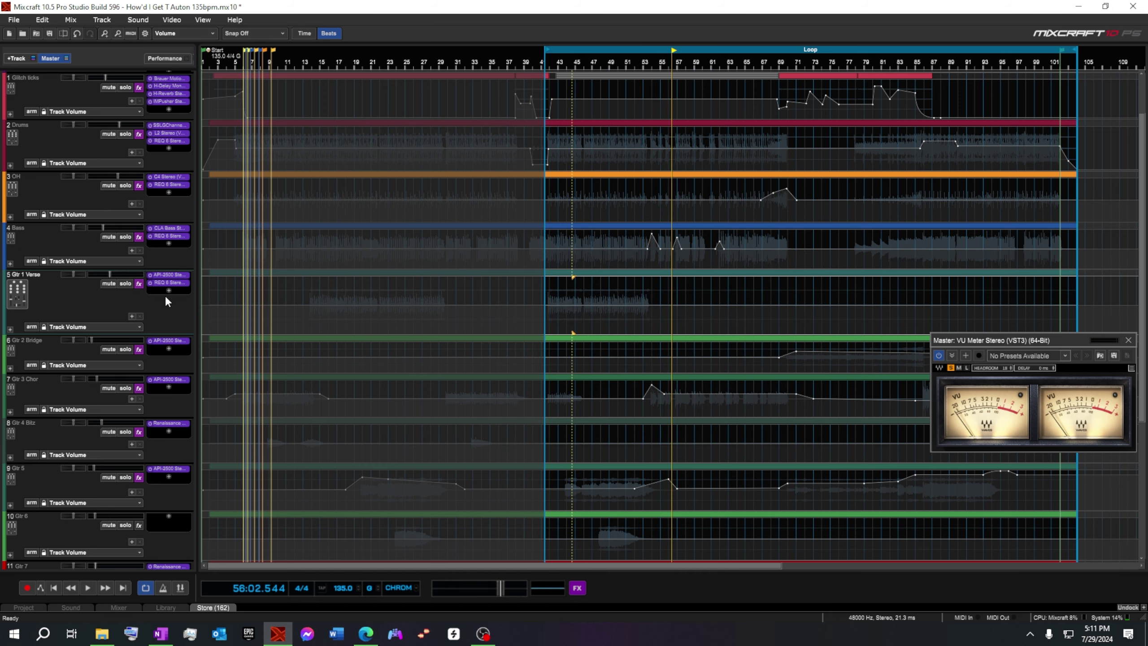
Step: Check the API-2500 on the Gtr 3 Chor track, and open the SSLGChannel plugin on the Drums track
left_click(172, 381)
left_click_drag(745, 41, 710, 76)
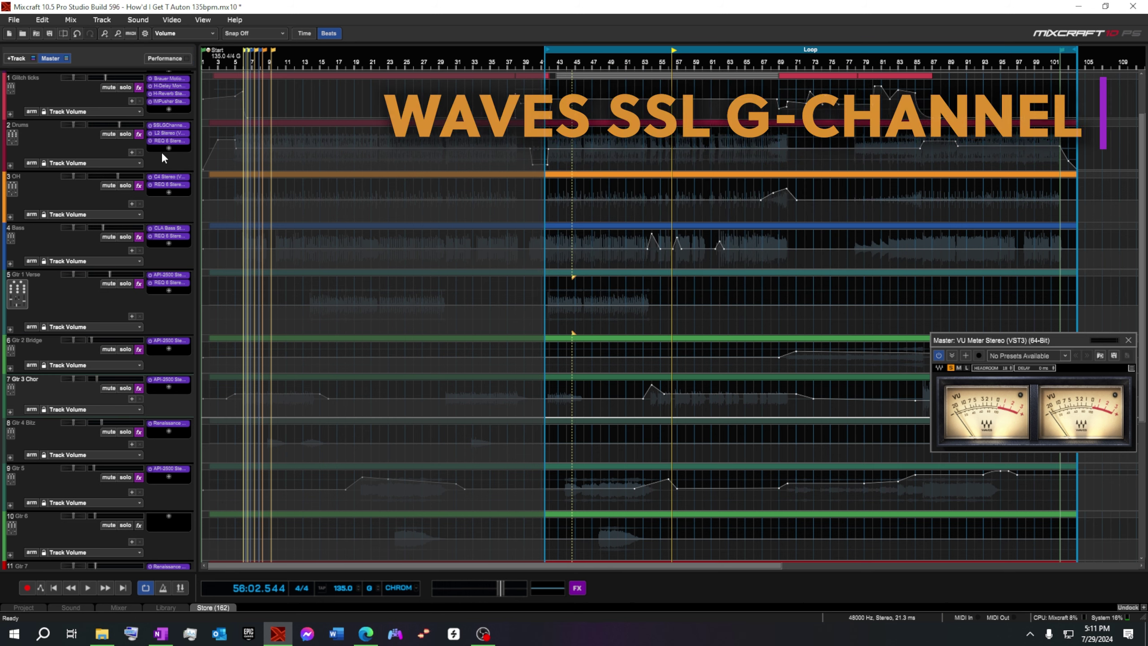
left_click(177, 125)
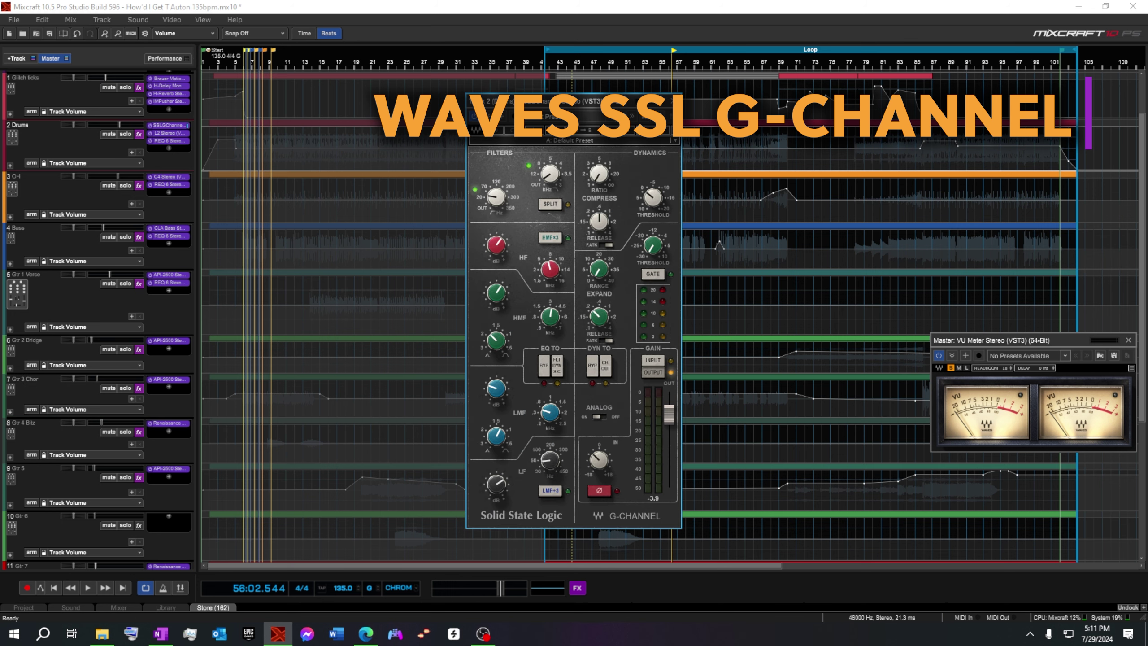
left_click_drag(560, 100, 616, 69)
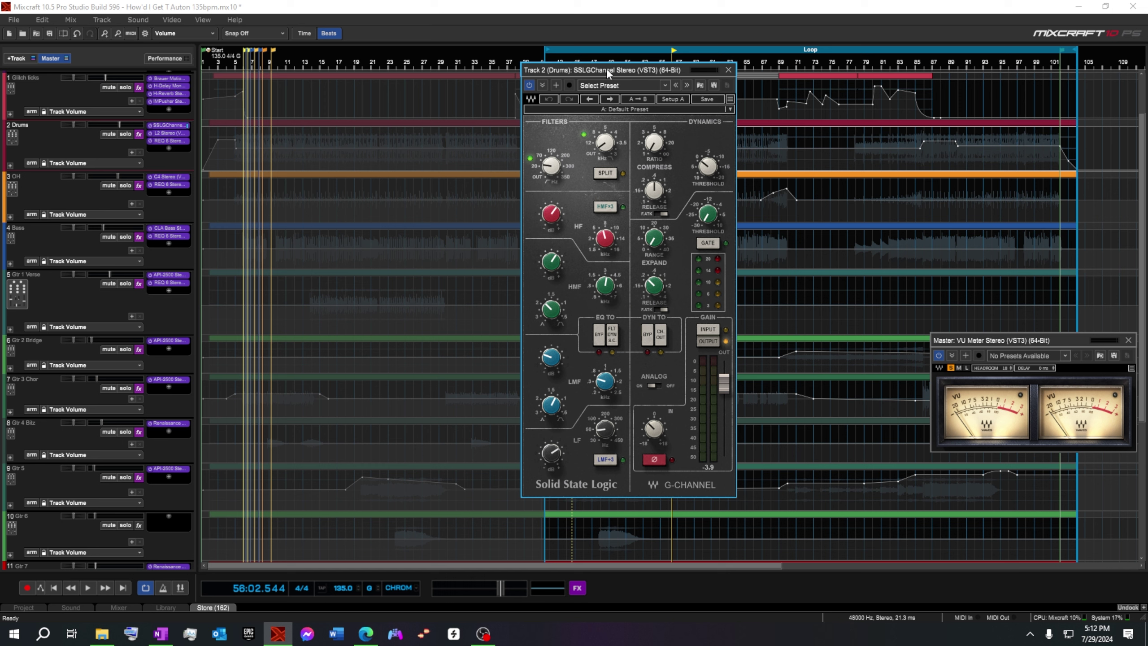
left_click_drag(607, 68, 587, 79)
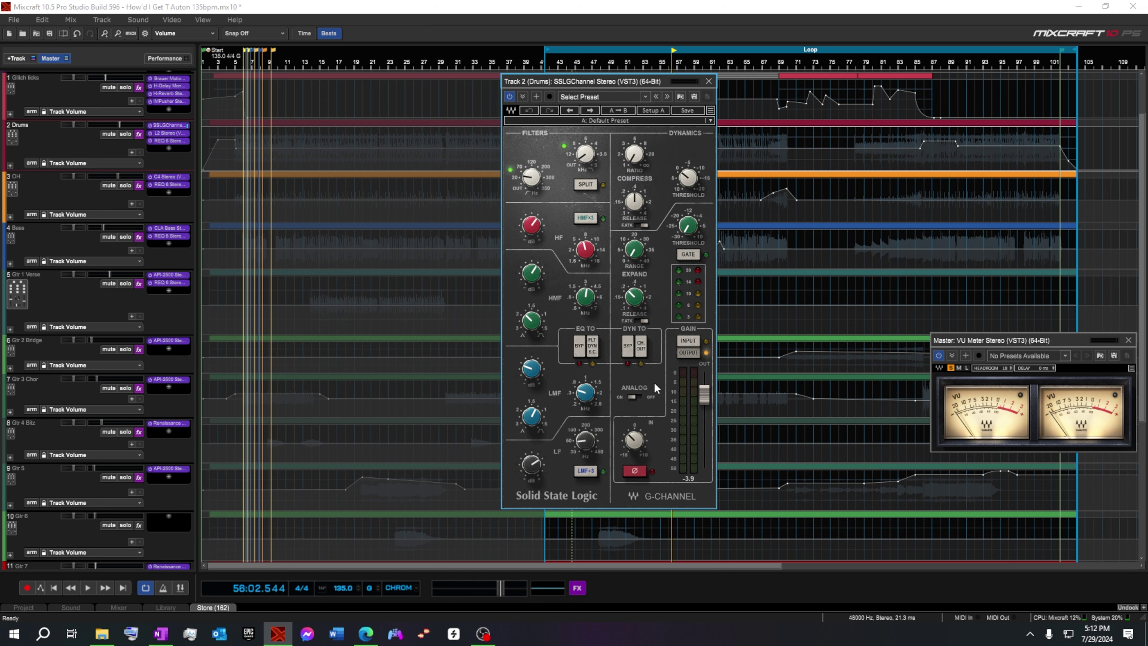
Step: Audition the Drums and OH tracks soloed together with SSLGChannel enabled and bypassed, and clear the OH solo
left_click(124, 135)
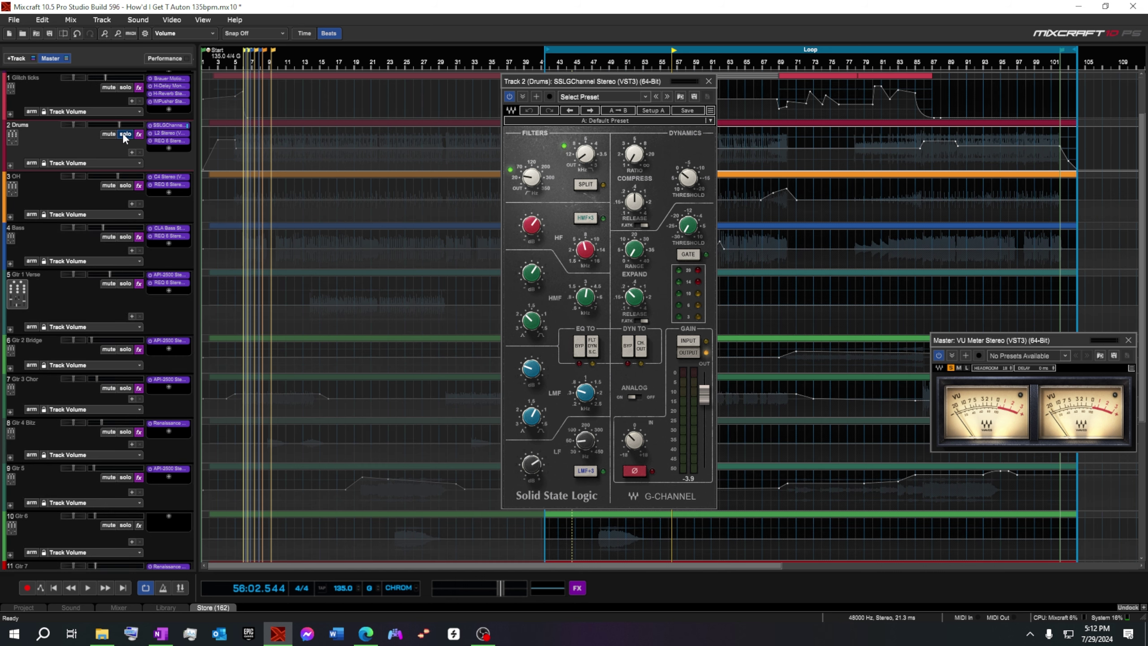
left_click(125, 185)
key("space")
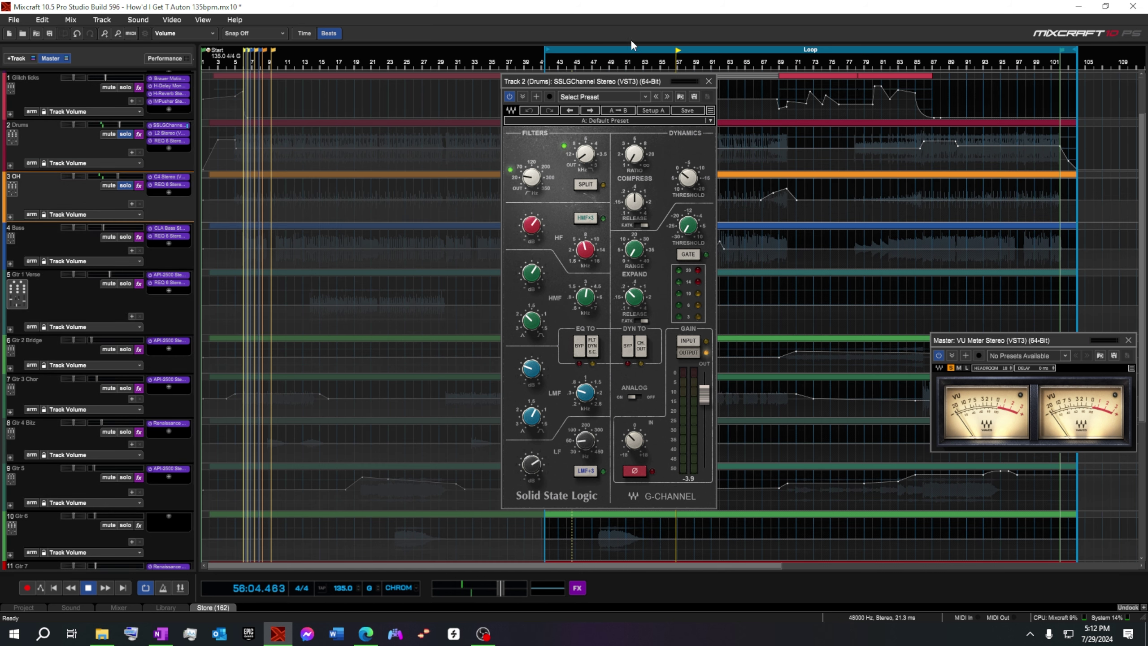
left_click_drag(642, 79, 480, 145)
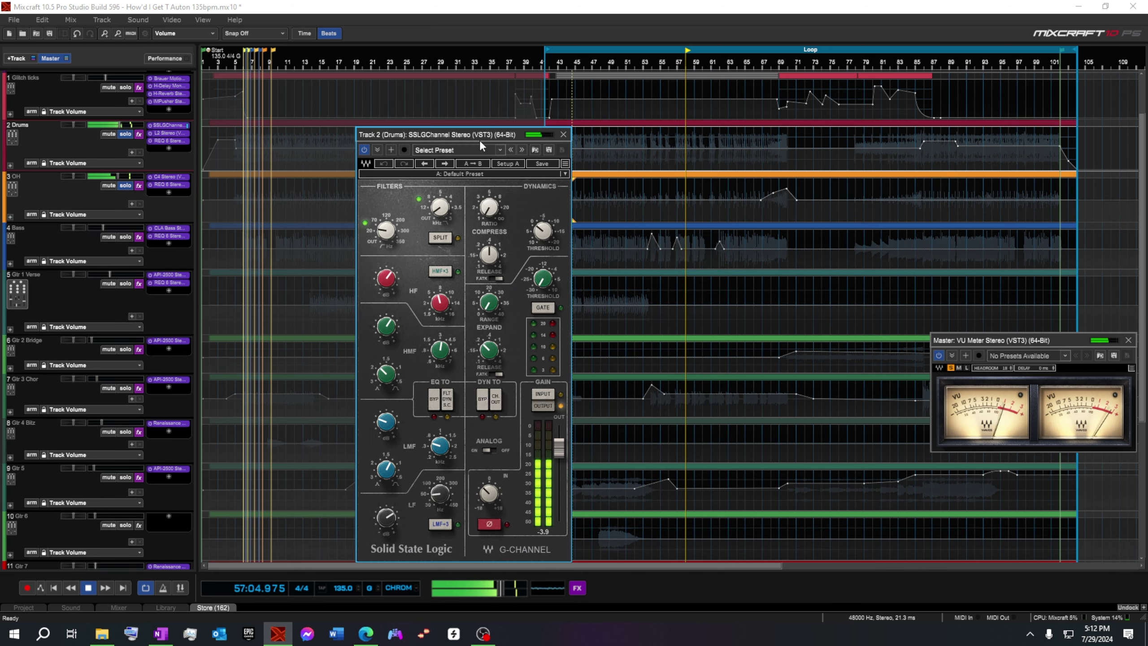
left_click(364, 151)
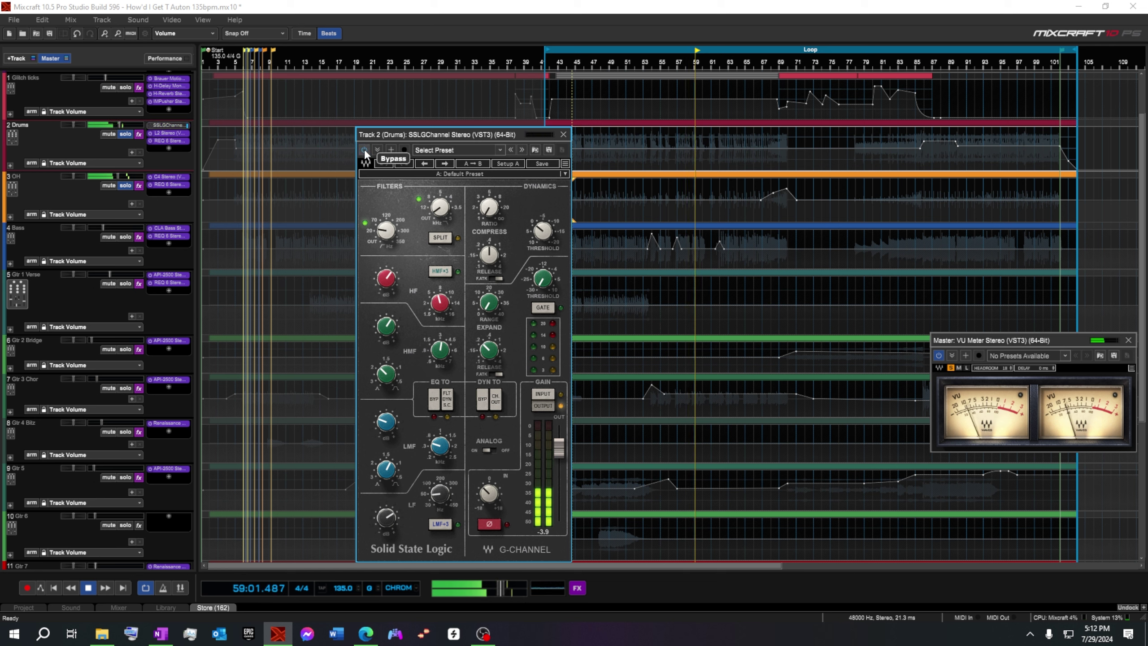
left_click(126, 187)
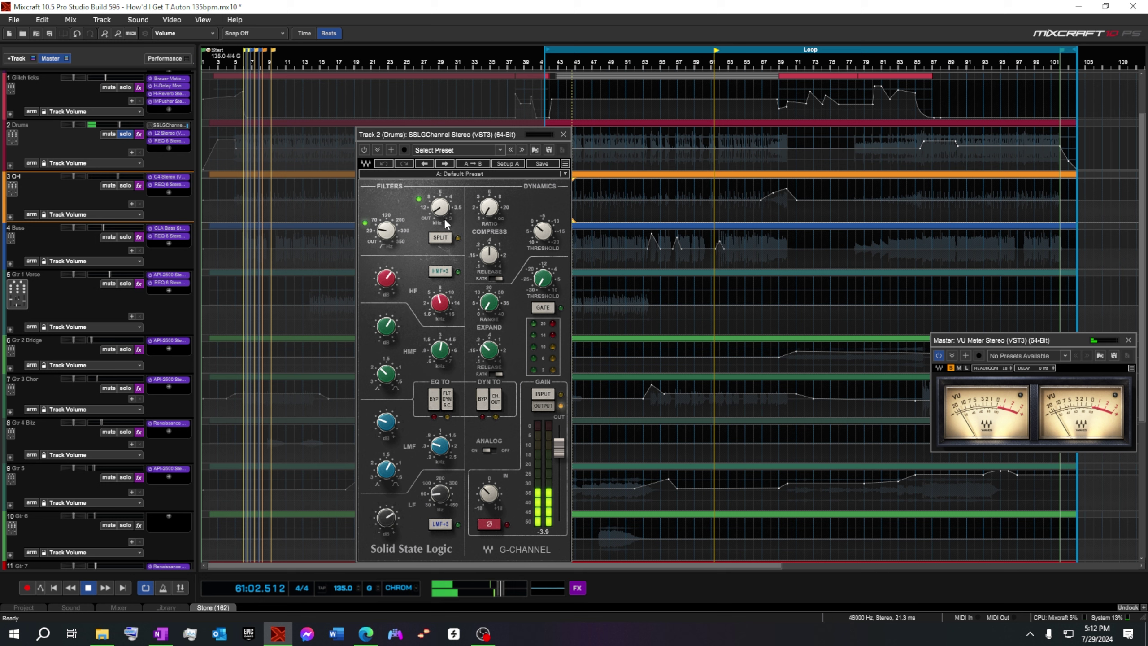
Step: Compare the soloed Drums track with SSLGChannel repeatedly enabled and bypassed, leave it enabled, and stop playback
left_click(364, 150)
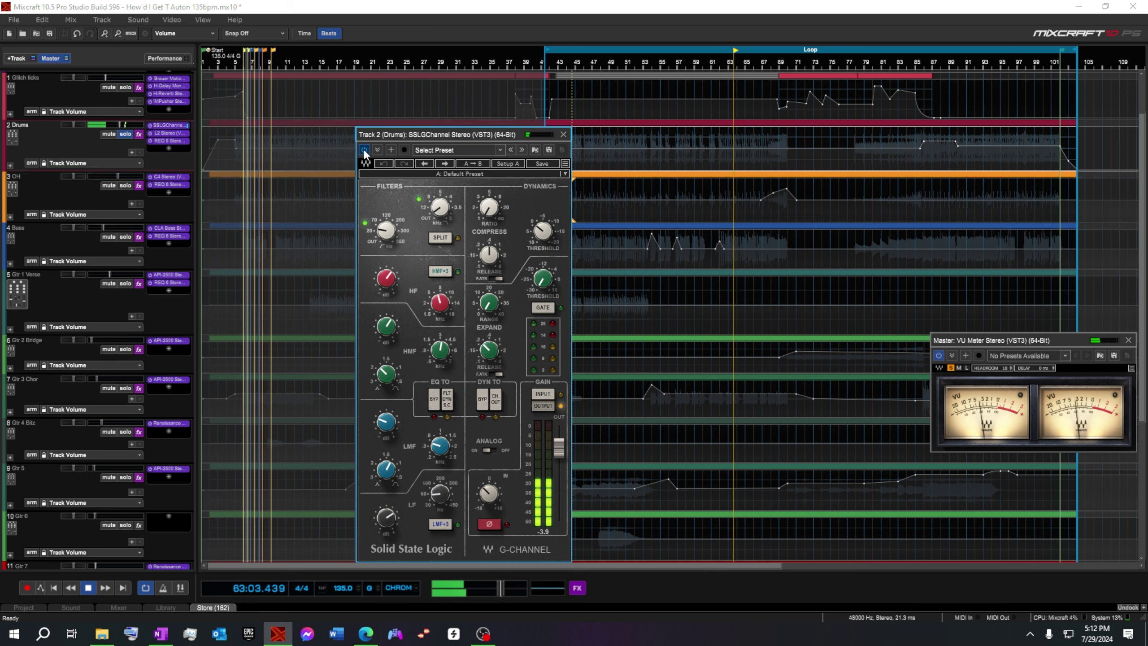
left_click(363, 151)
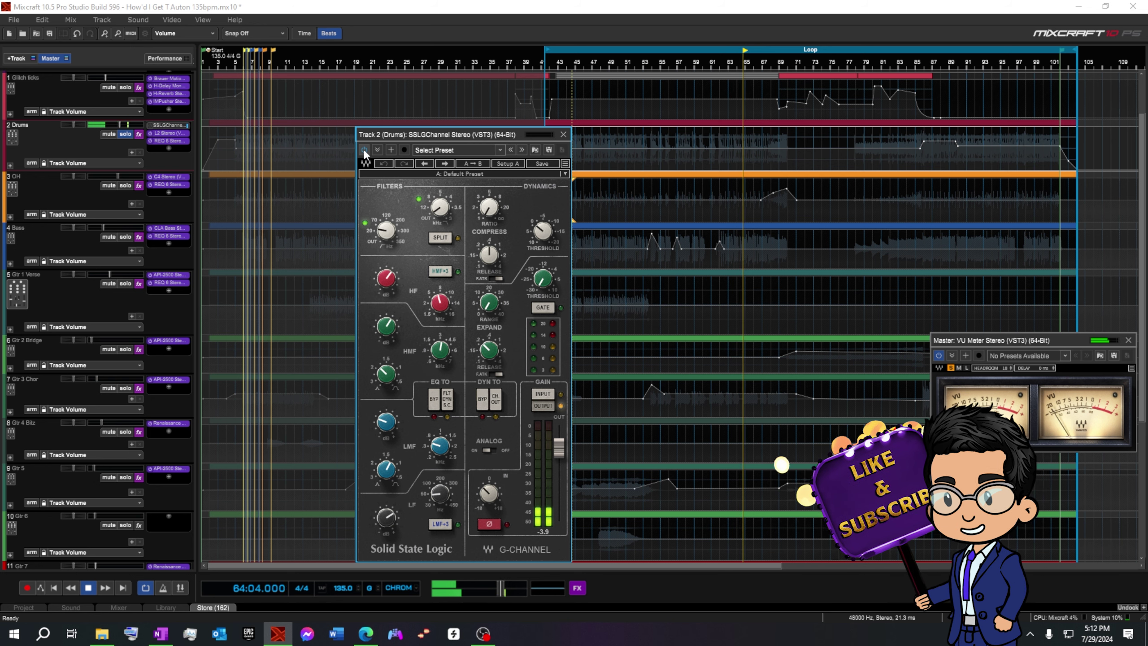
left_click(363, 150)
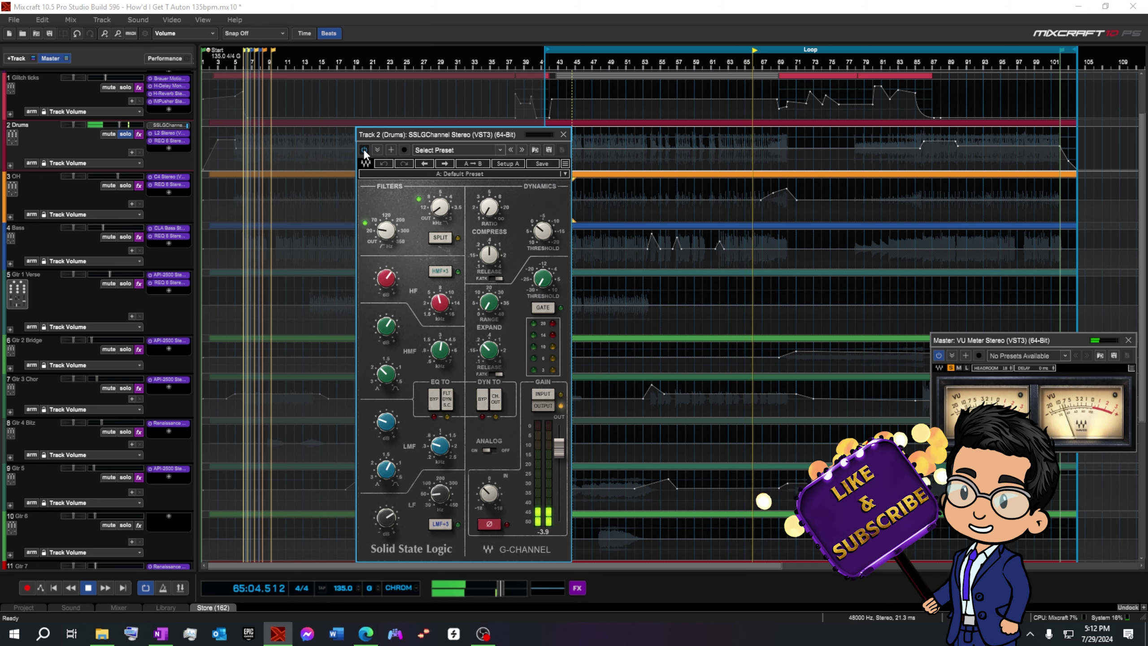
left_click(364, 150)
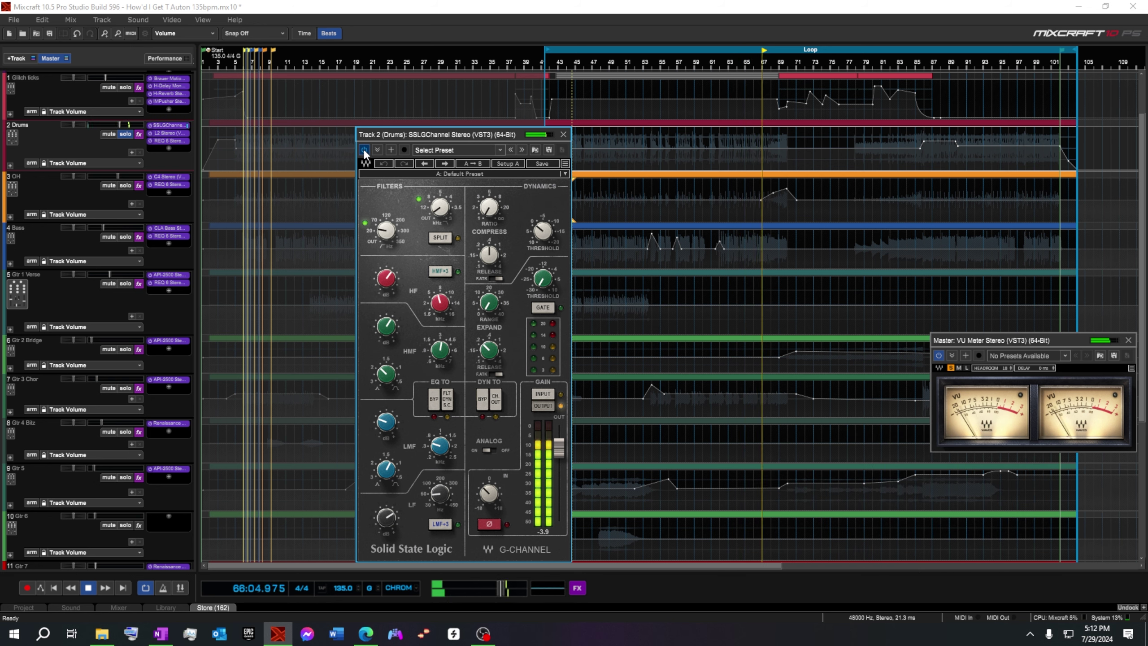
left_click(363, 151)
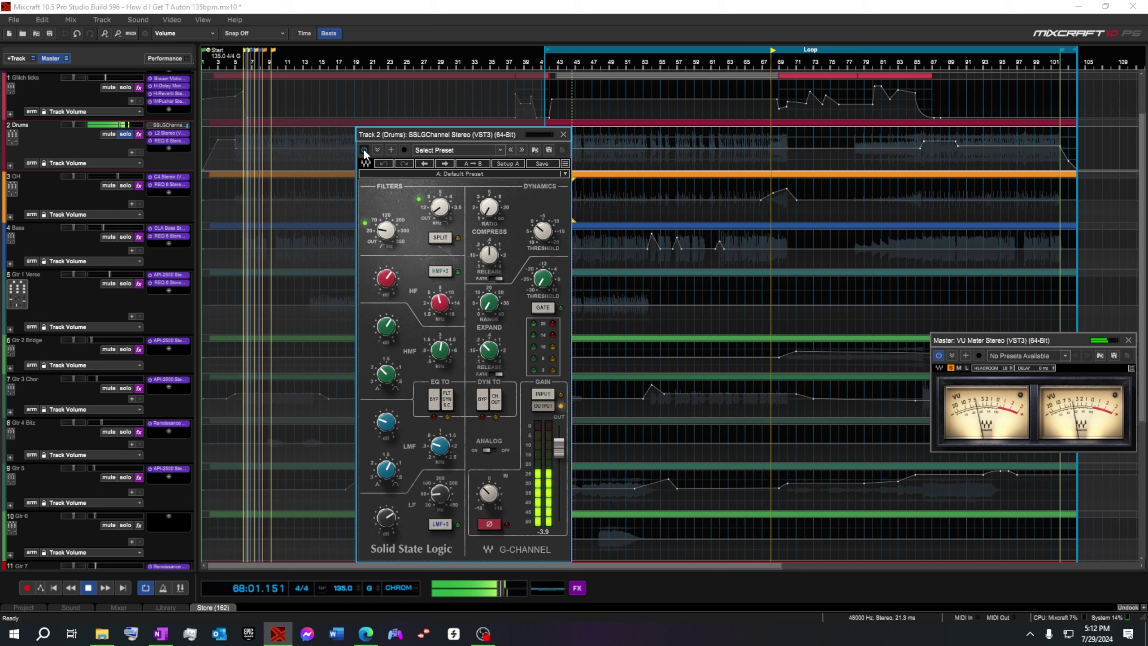
left_click(364, 150)
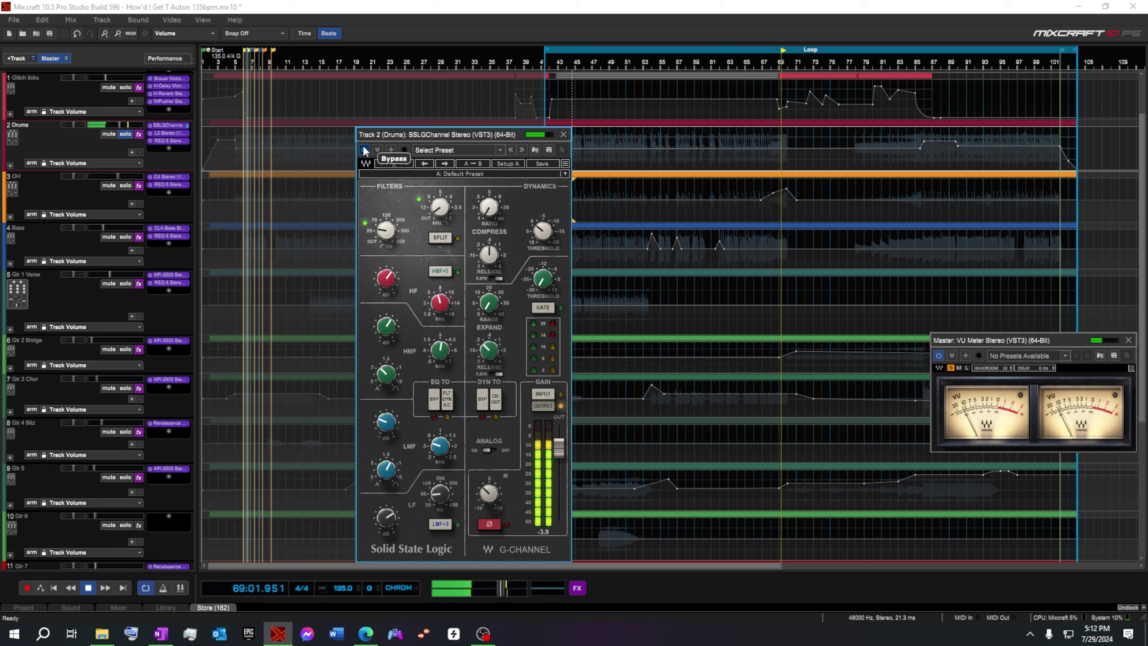
key("space")
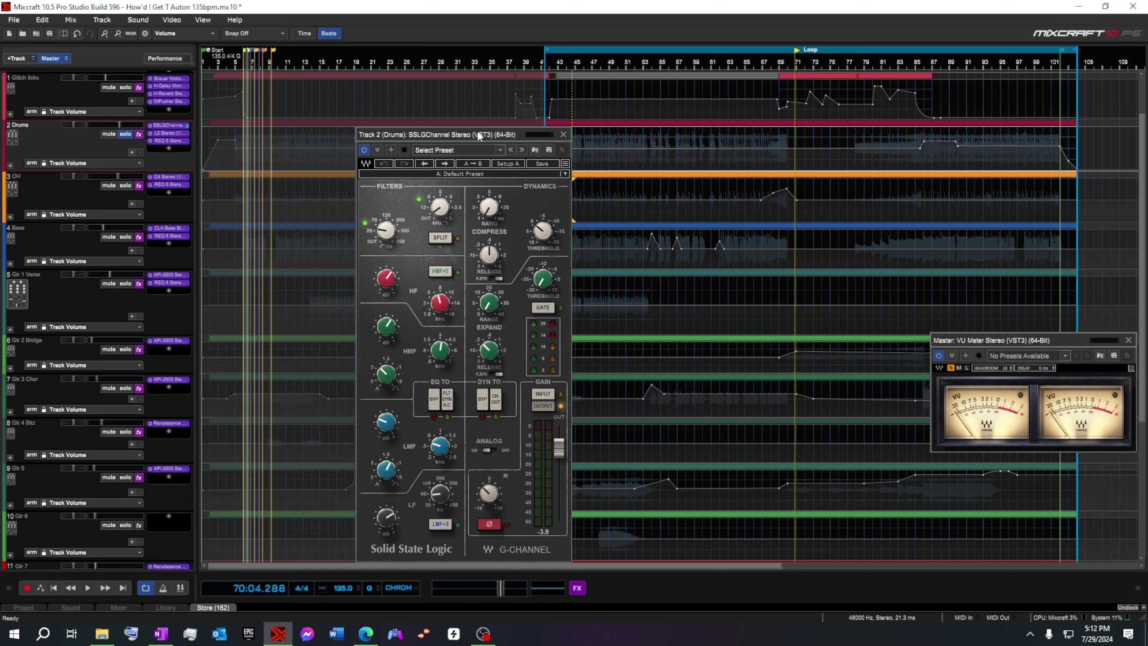
Step: Examine the LF, LMF, HMF and HF equalizer settings and the filters of SSLGChannel on the Drums track
left_click_drag(478, 133, 445, 67)
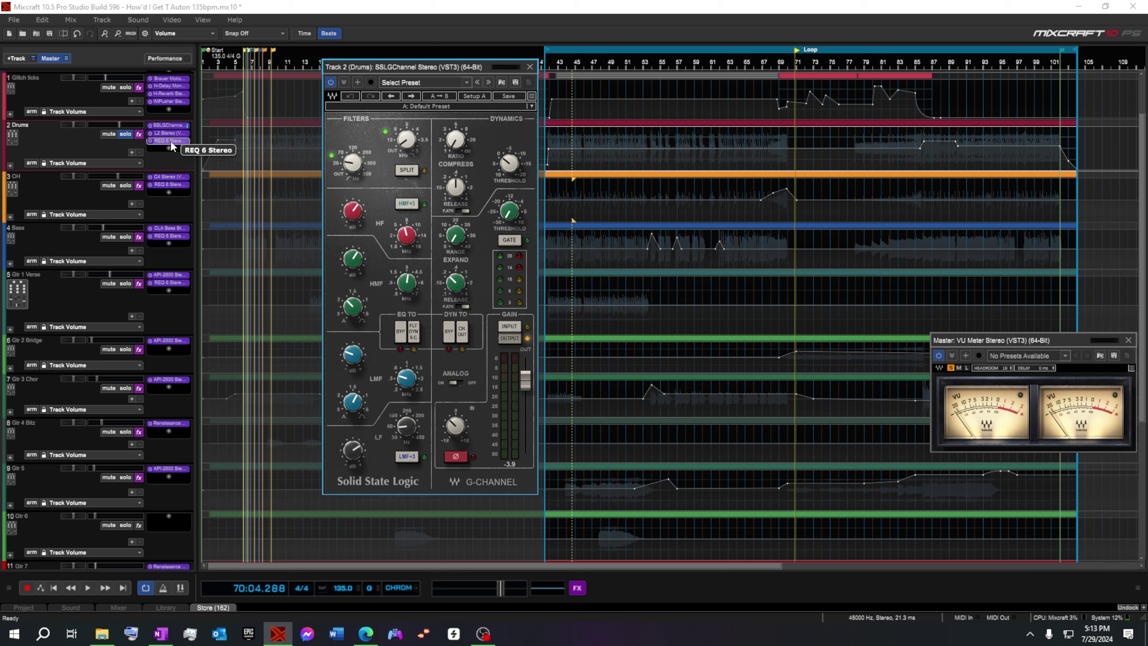
left_click_drag(426, 67, 488, 72)
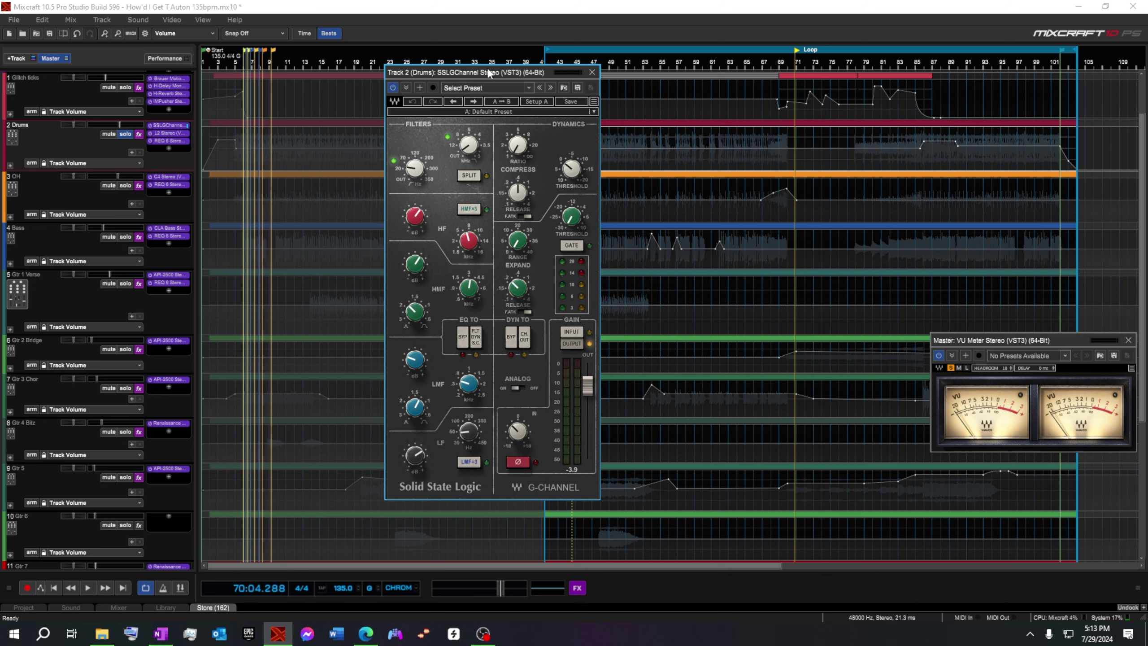
mouse_move(464, 435)
mouse_move(411, 464)
mouse_move(410, 364)
mouse_move(410, 313)
mouse_move(469, 240)
mouse_move(415, 218)
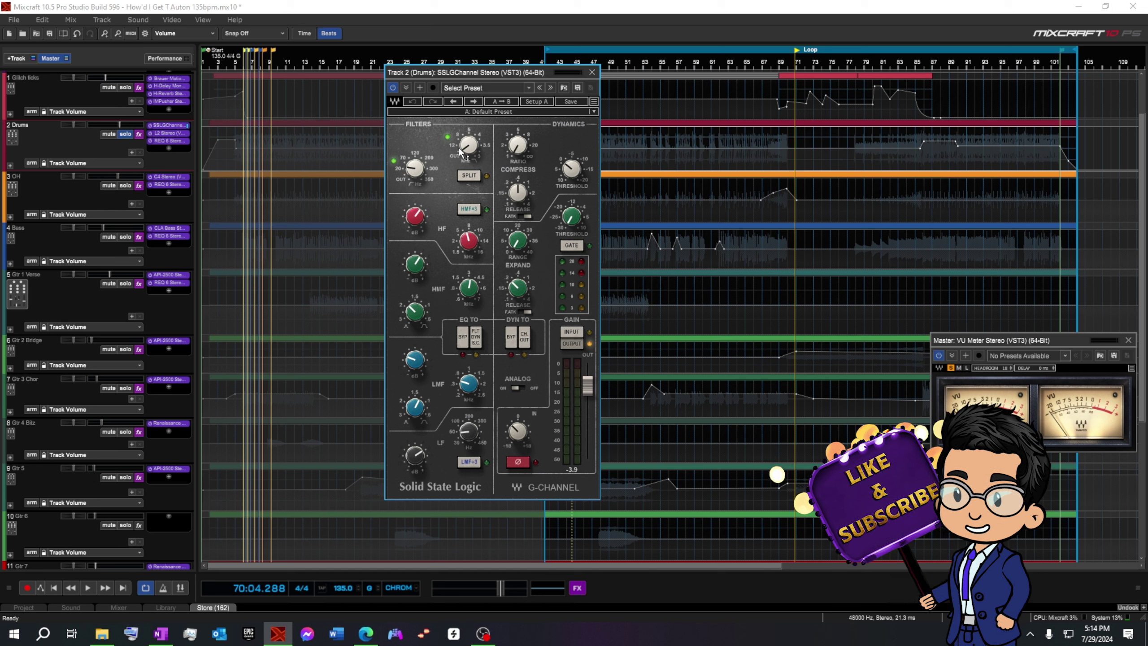
mouse_move(463, 150)
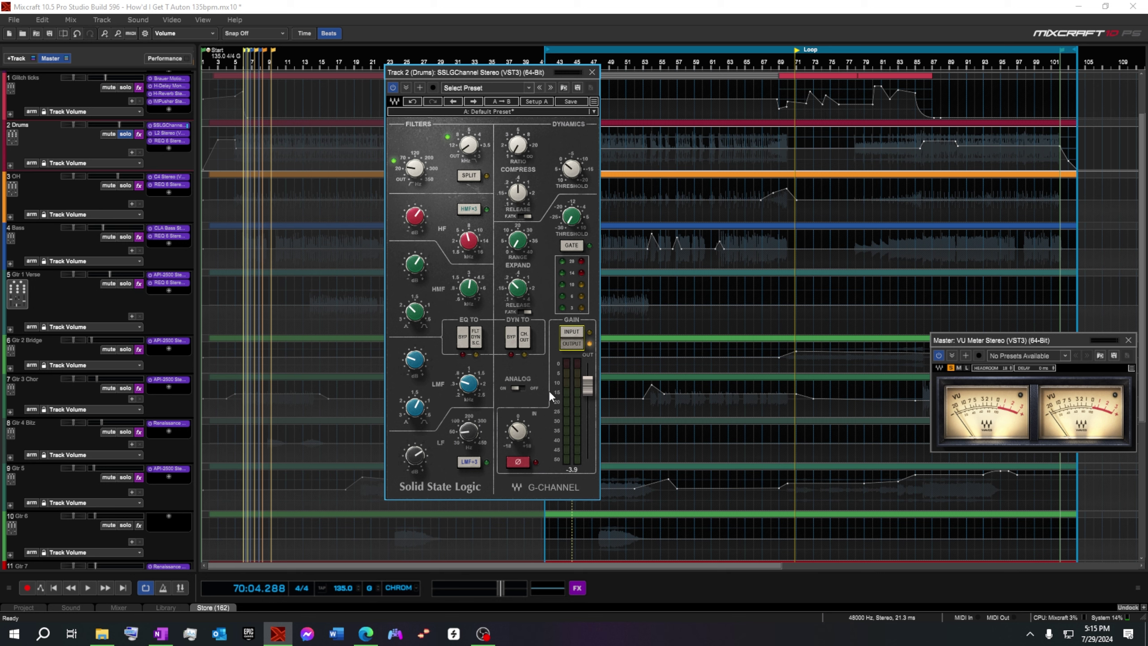
Step: Switch the SSLGChannel gain section on the Drums track from output to input metering
left_click(572, 333)
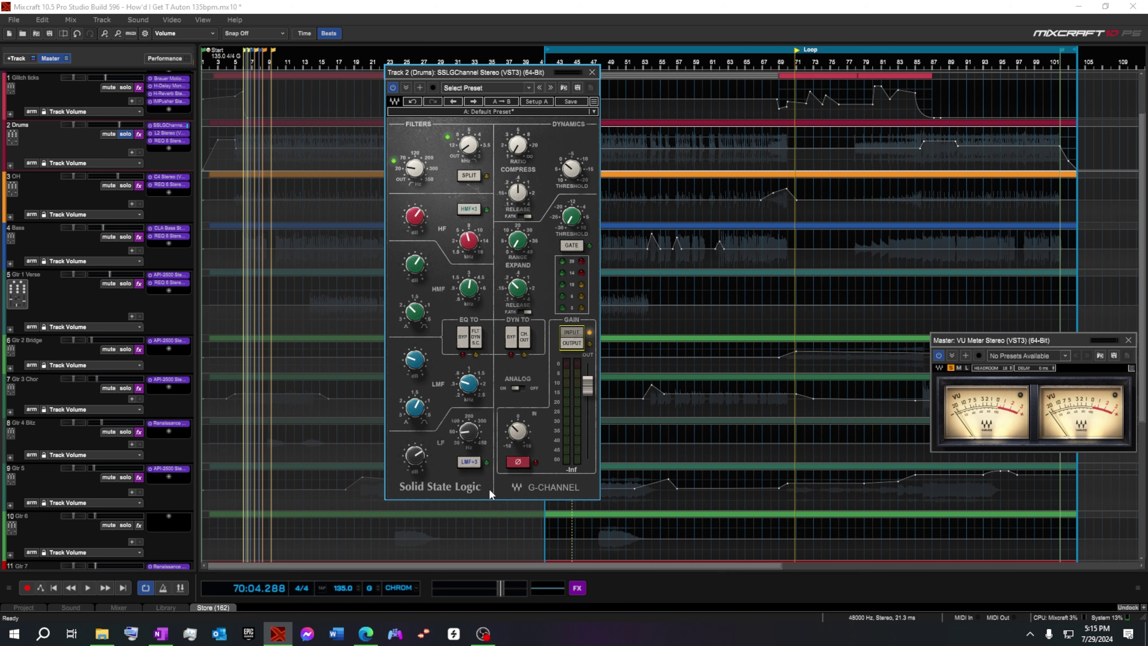
left_click_drag(510, 71, 557, 89)
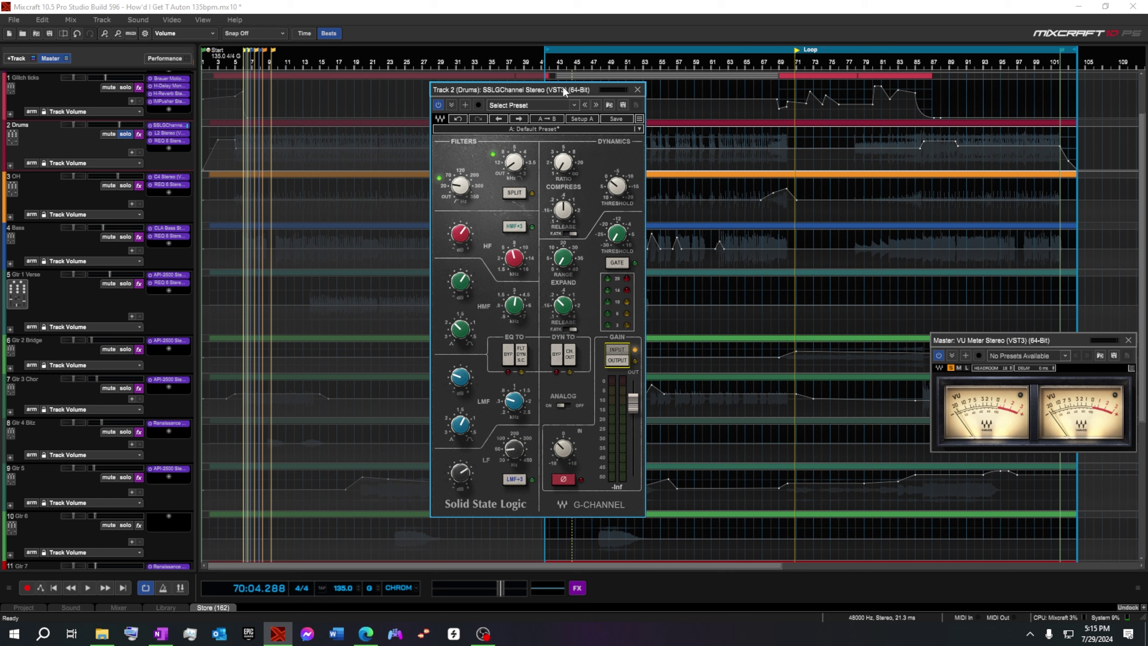
left_click_drag(563, 86, 563, 89)
Step: Play the soloed Drums track and compare its level with SSLGChannel bypassed and enabled
left_click(88, 588)
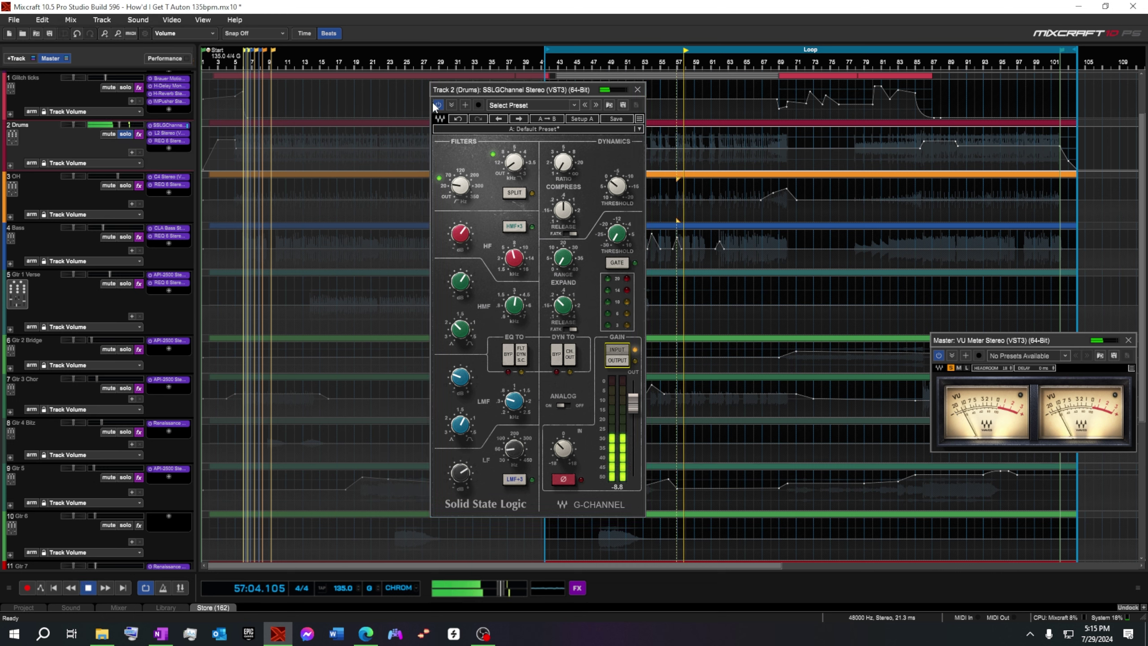
left_click(438, 104)
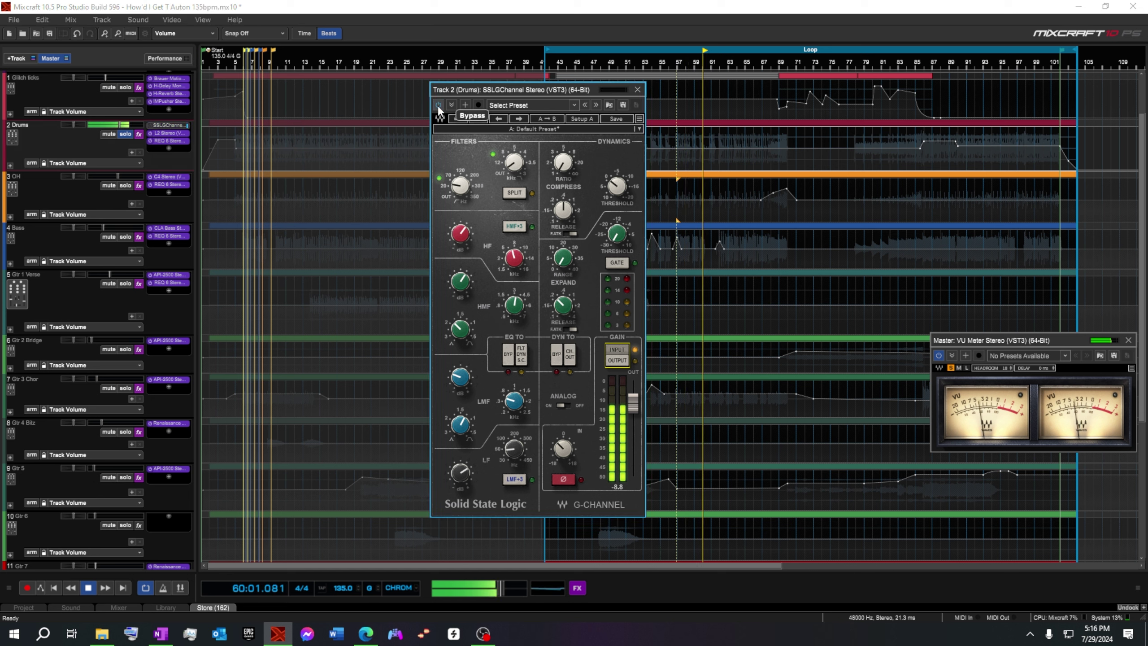
left_click(437, 105)
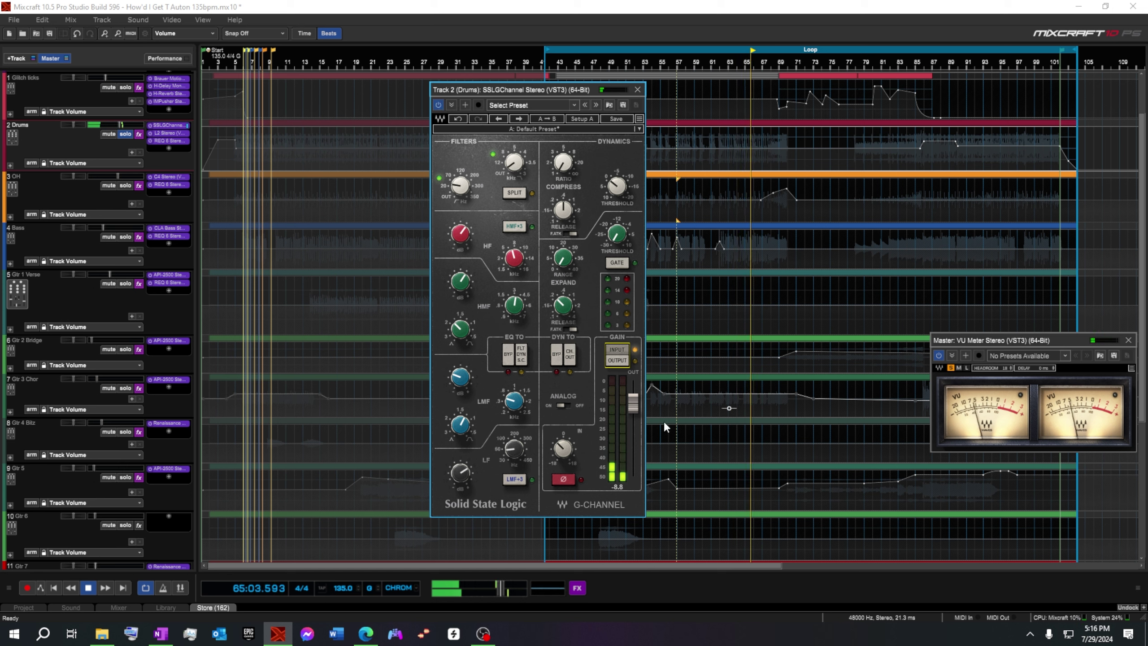
Step: Compare SSLGChannel's input and output metering on the soloed Drums track while adjusting its input gain and output fader
left_click(616, 359)
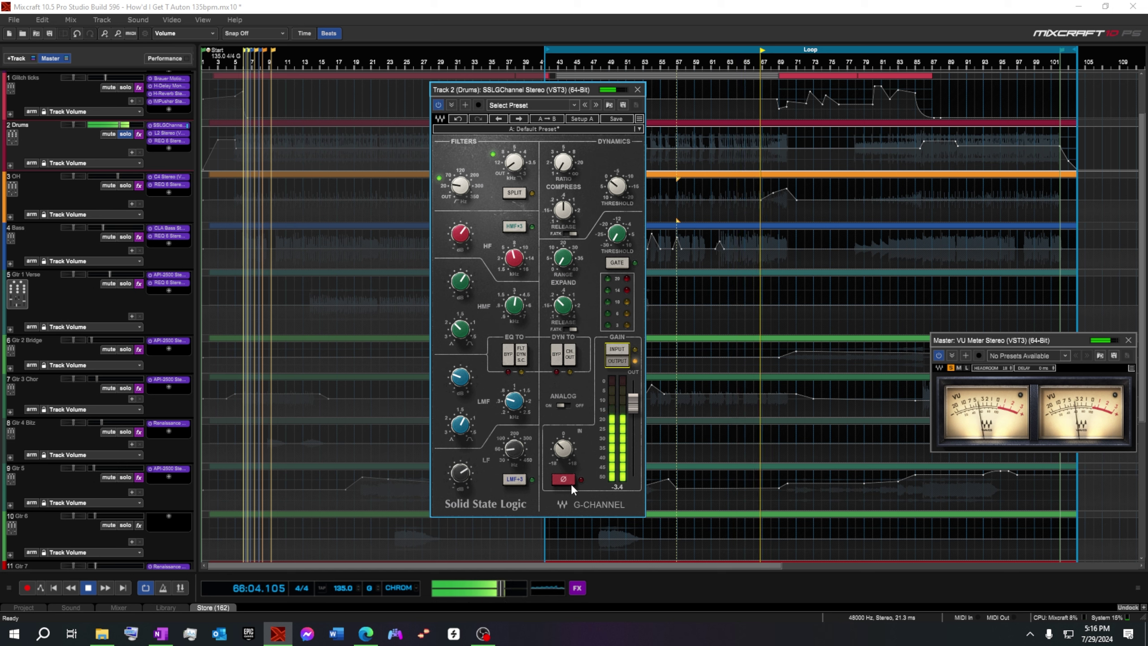
left_click_drag(563, 451, 564, 479)
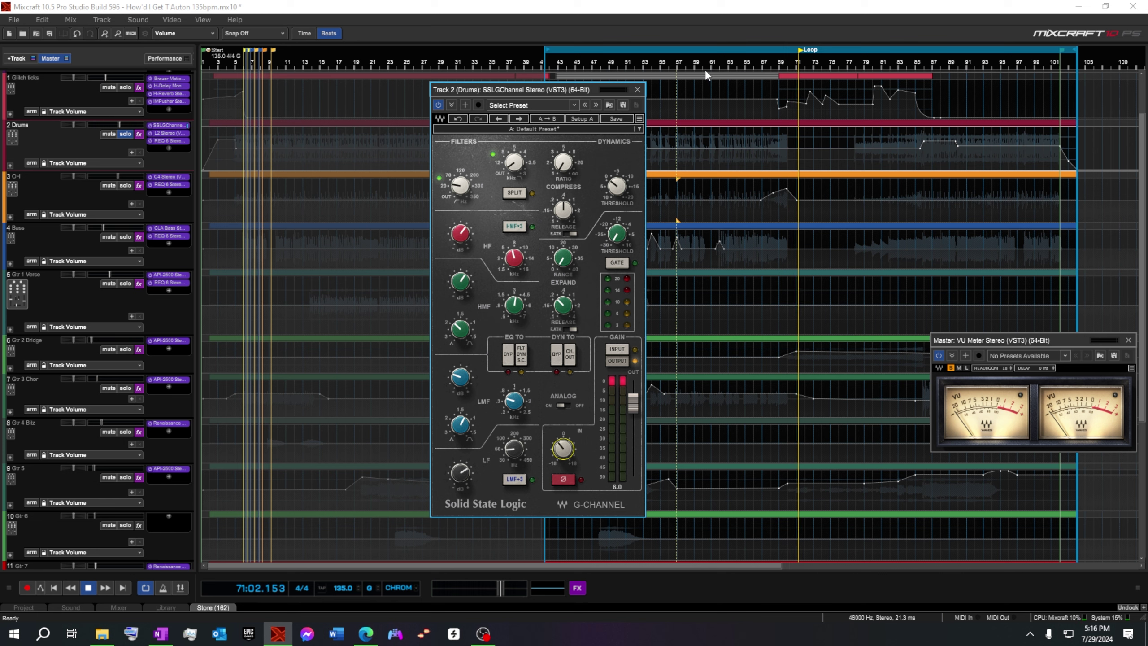
left_click(678, 59)
left_click(614, 363)
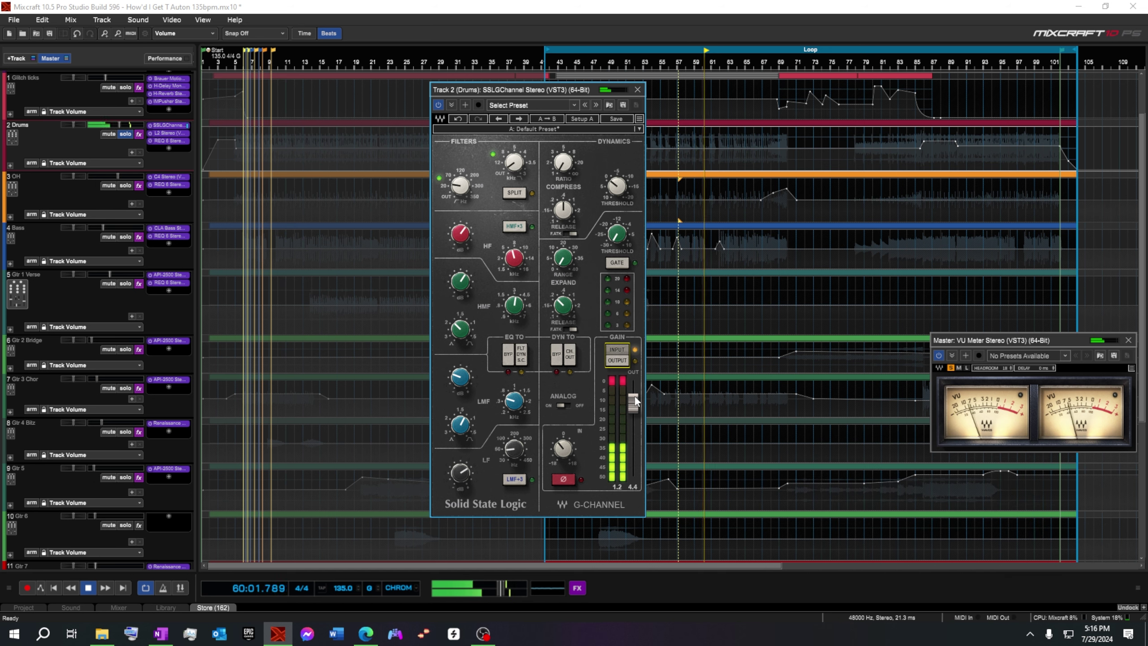
left_click(618, 361)
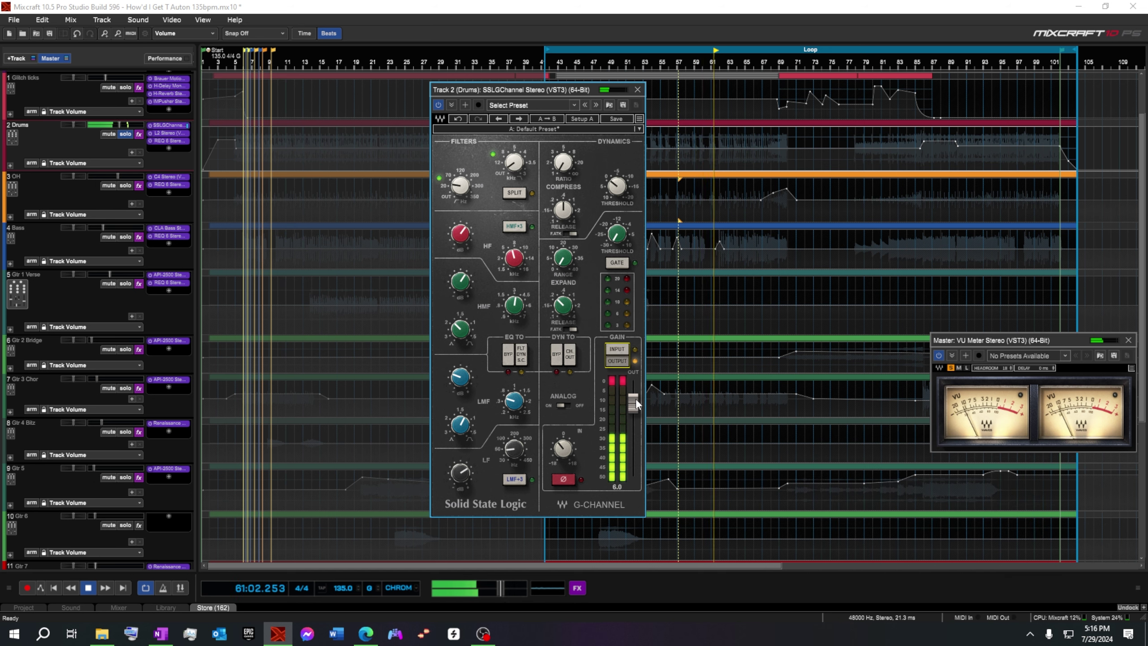
left_click_drag(635, 398, 635, 395)
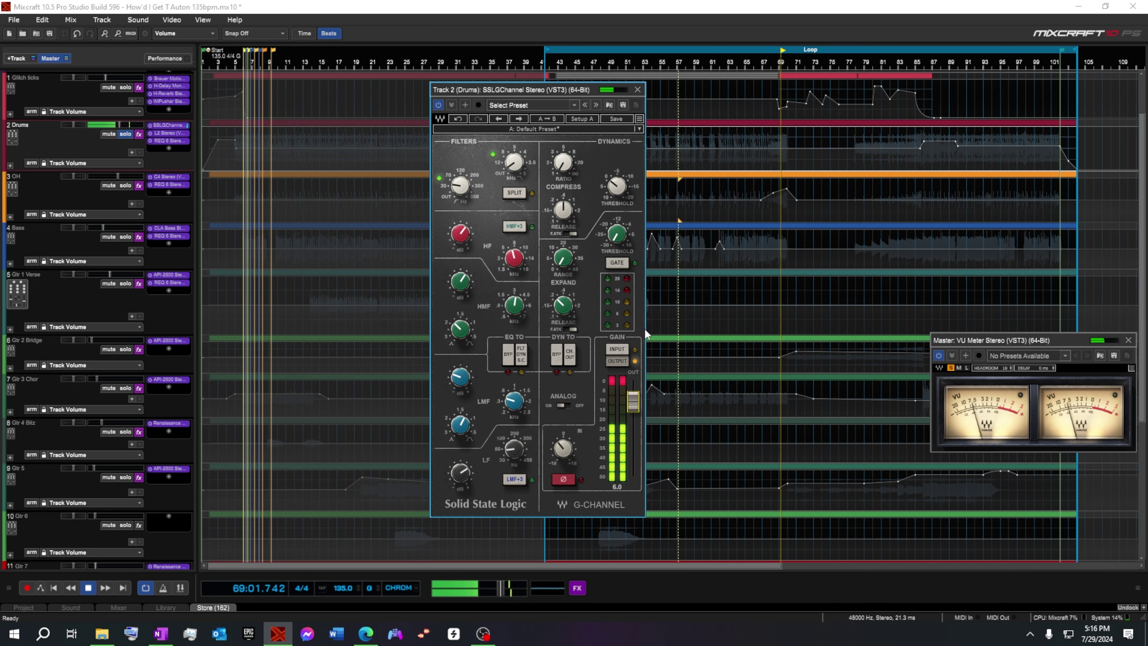
Step: Close SSLGChannel, unsolo the Drums track and stop playback
left_click(638, 91)
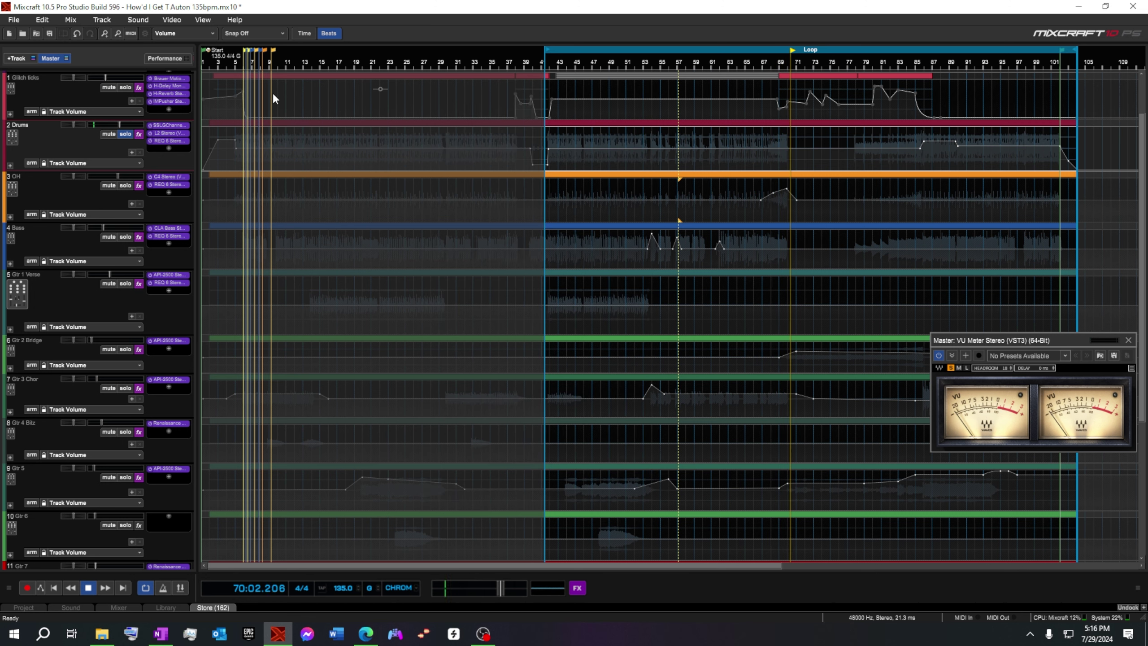
left_click(123, 137)
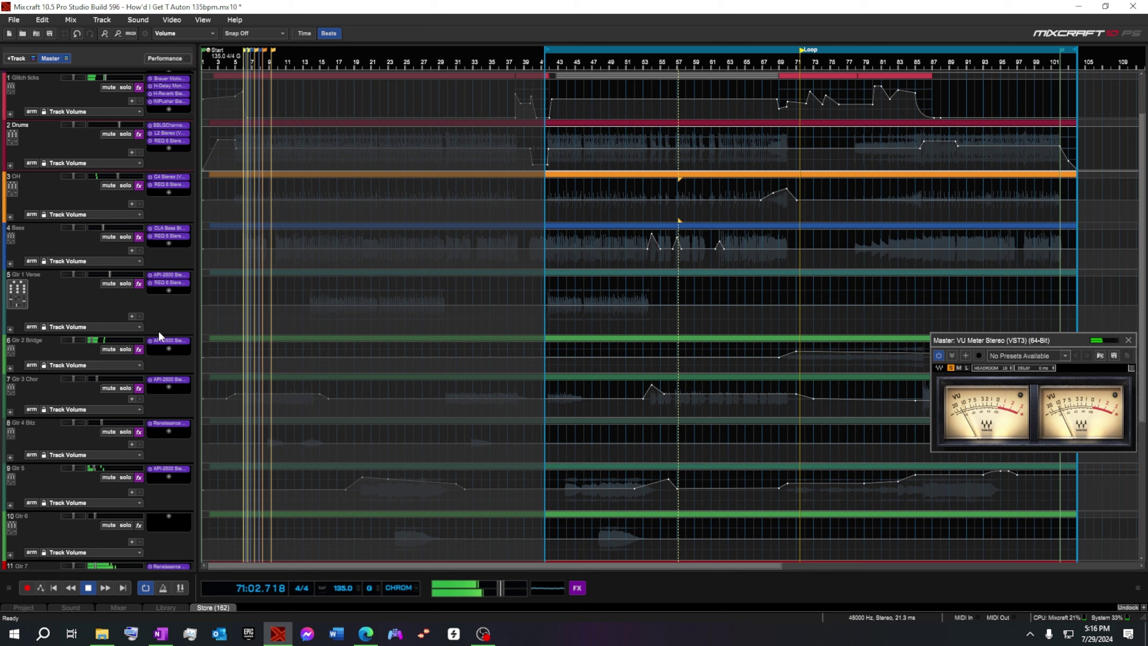
left_click(88, 588)
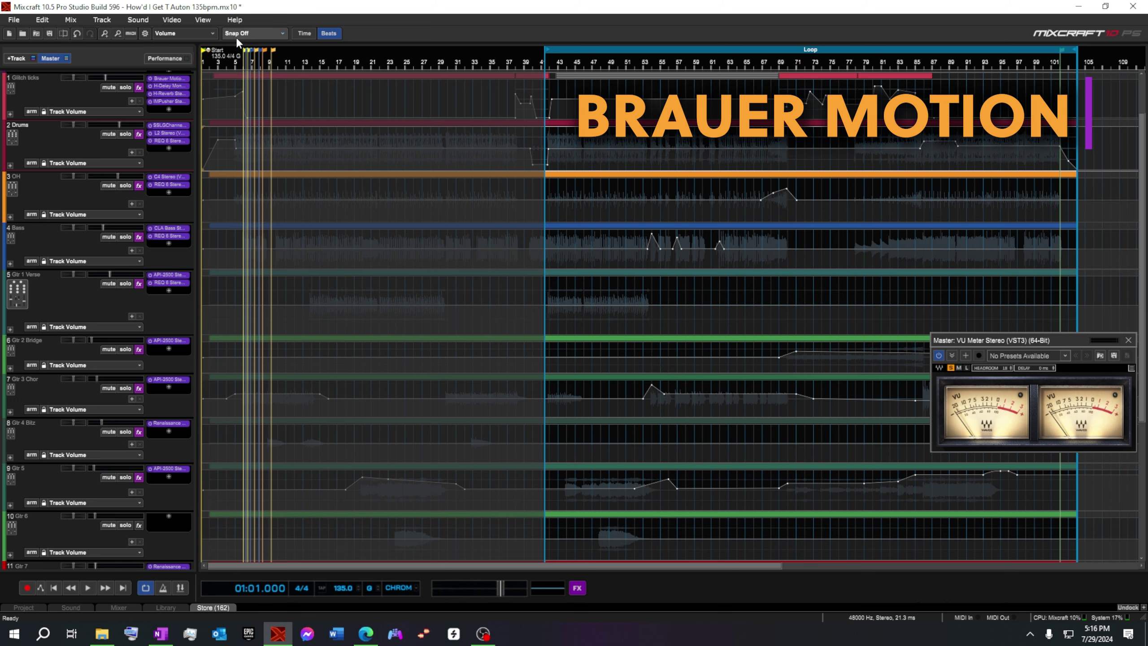
Step: Open Brauer Motion on the Glitch ticks track and compare it bypassed and enabled while the track plays soloed
left_click(167, 79)
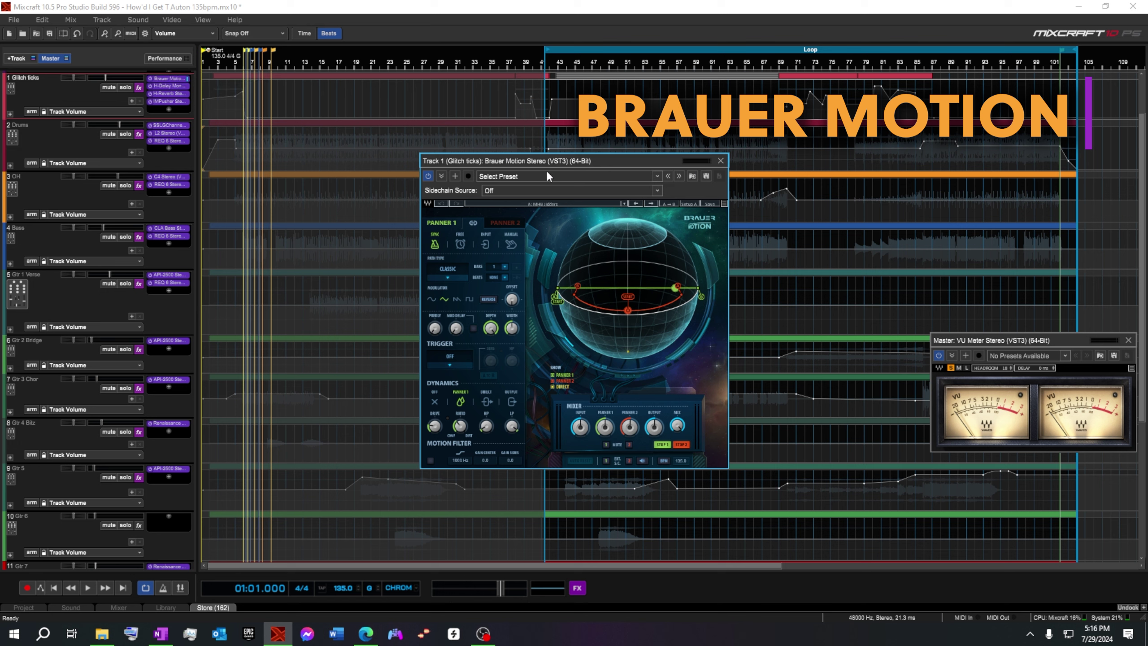
left_click(125, 88)
key("space")
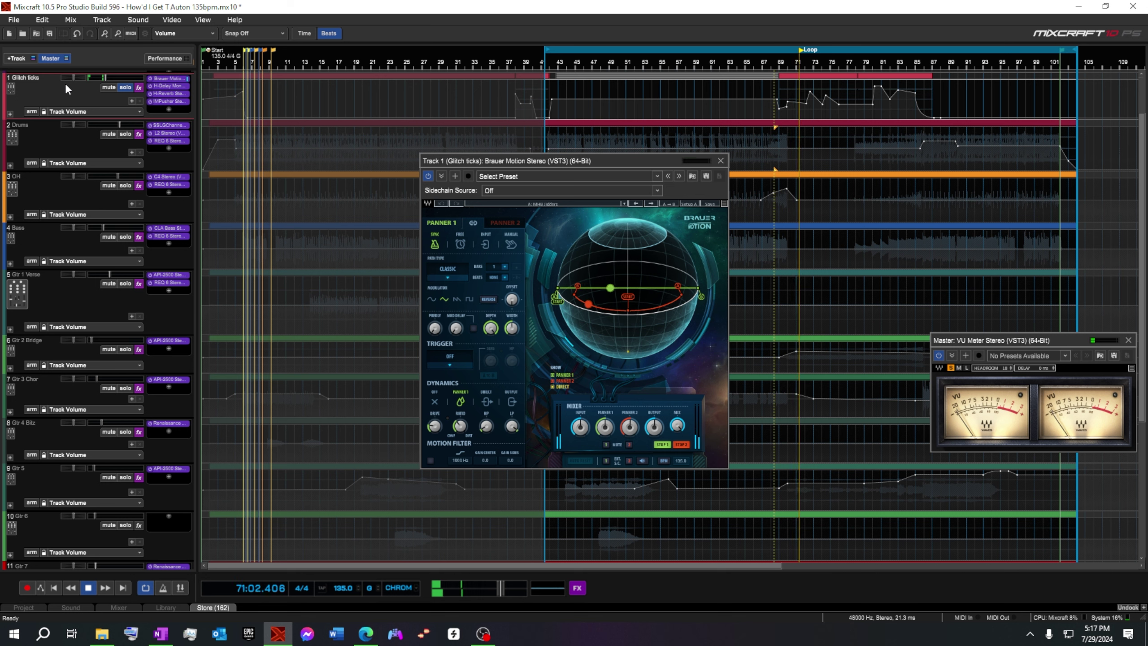
left_click(428, 176)
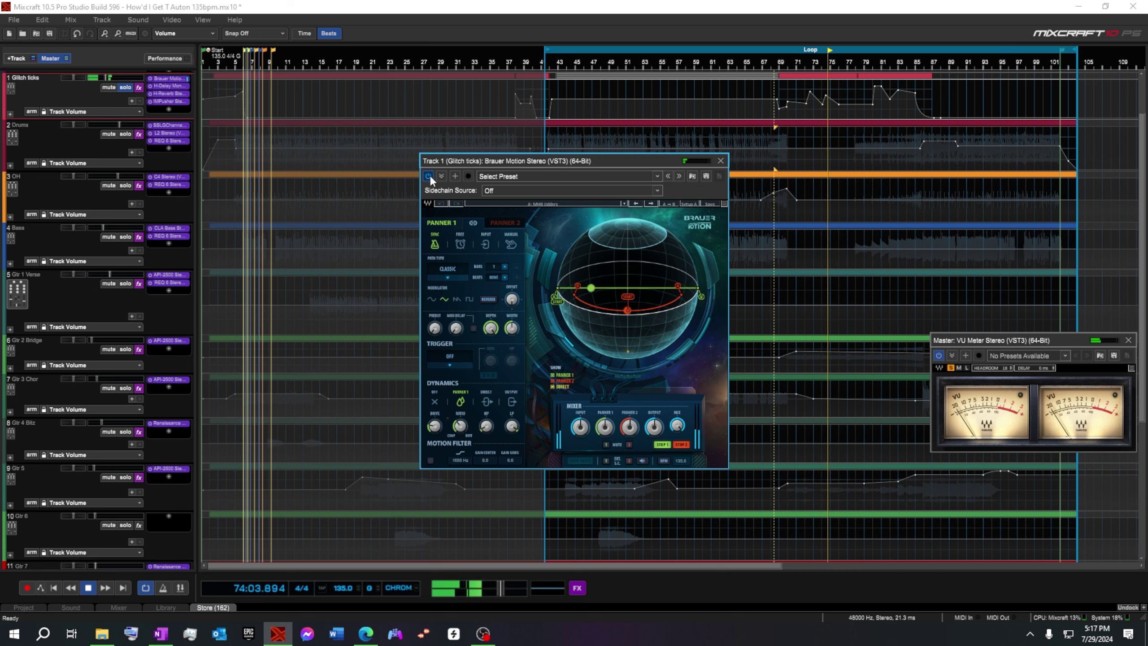
left_click(429, 176)
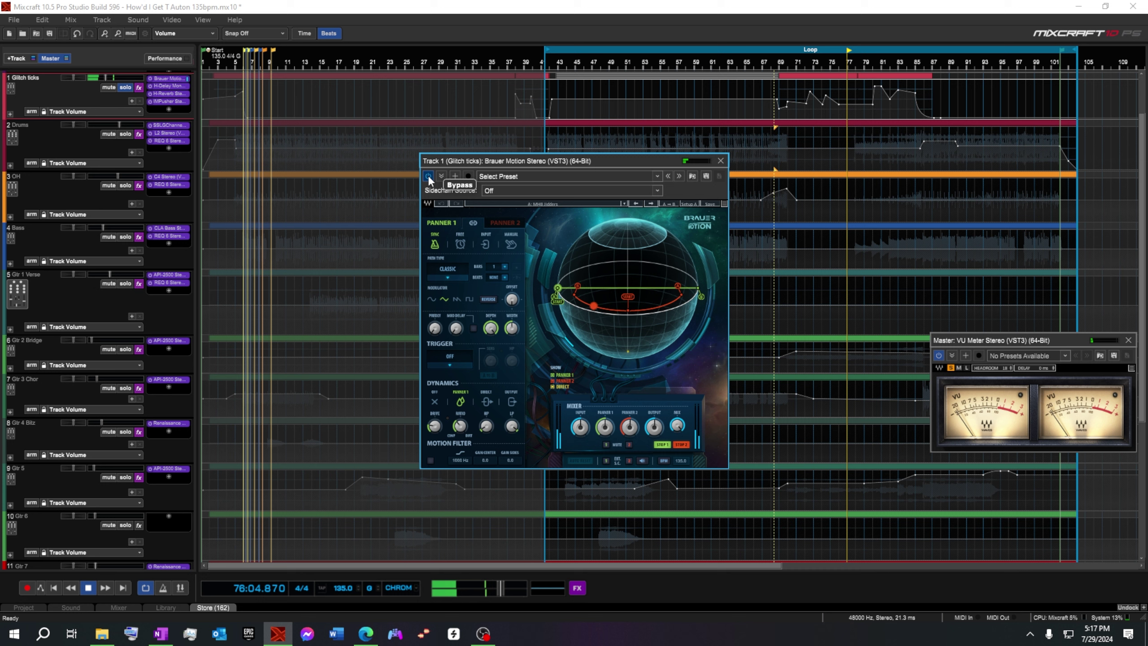
Step: Bypass H-Delay and H-Reverb on the Glitch ticks track to isolate the Brauer Motion effect
left_click(150, 87)
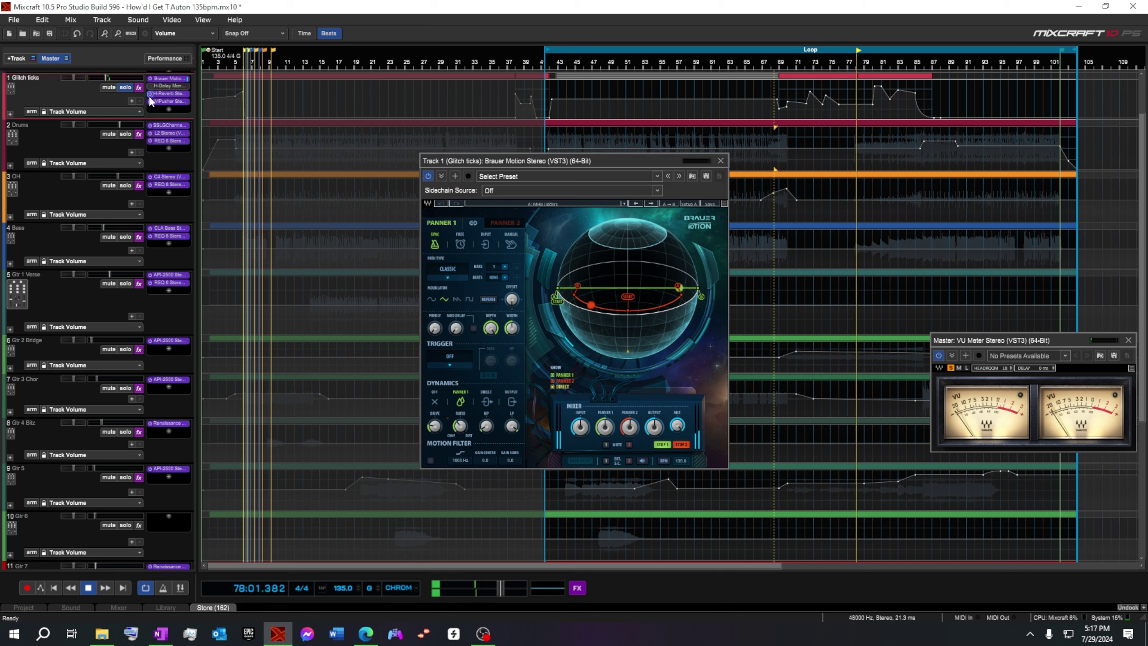
left_click(150, 94)
left_click(150, 102)
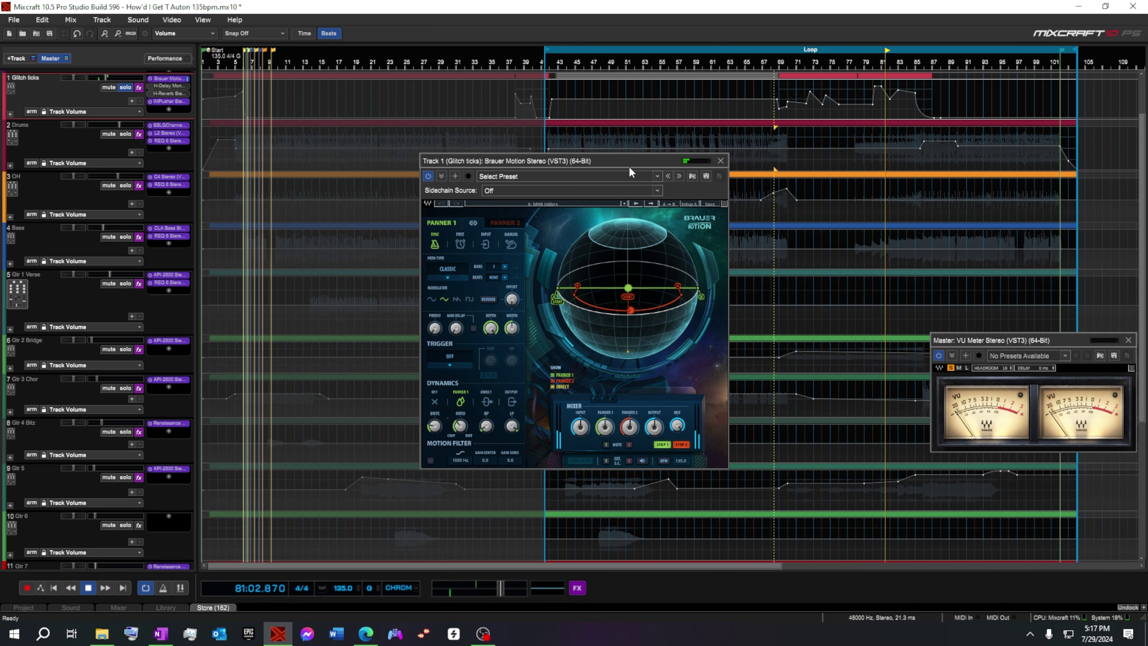
Step: Replay the soloed Glitch ticks track from around bar 70 and enlarge the Brauer Motion interface
left_click_drag(630, 162, 578, 86)
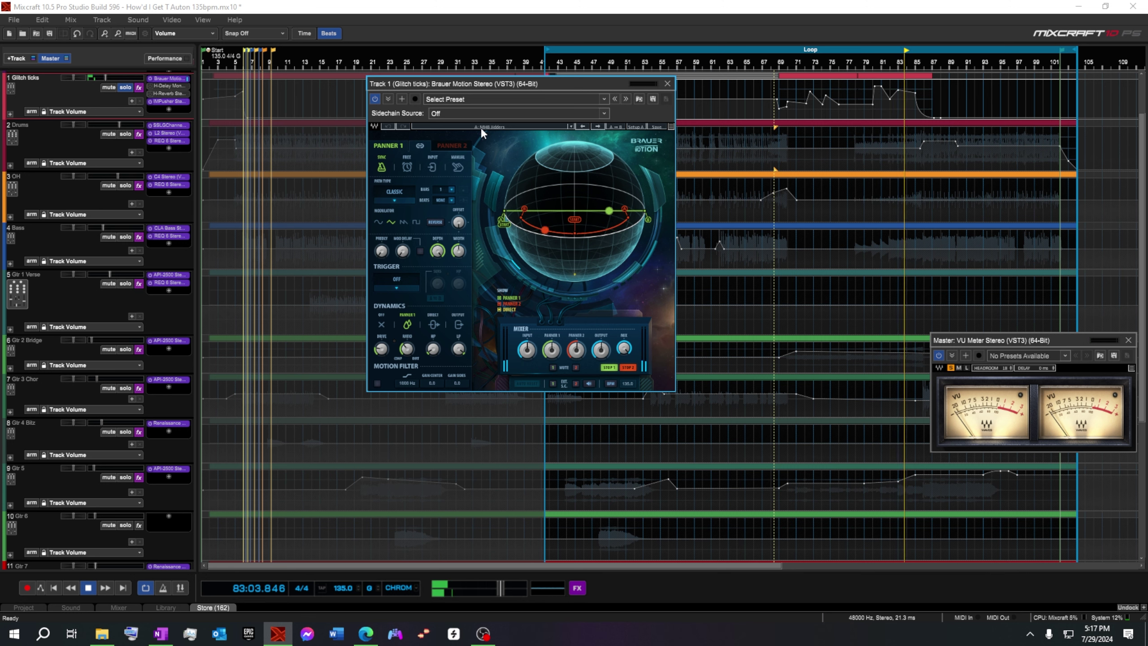
left_click(787, 61)
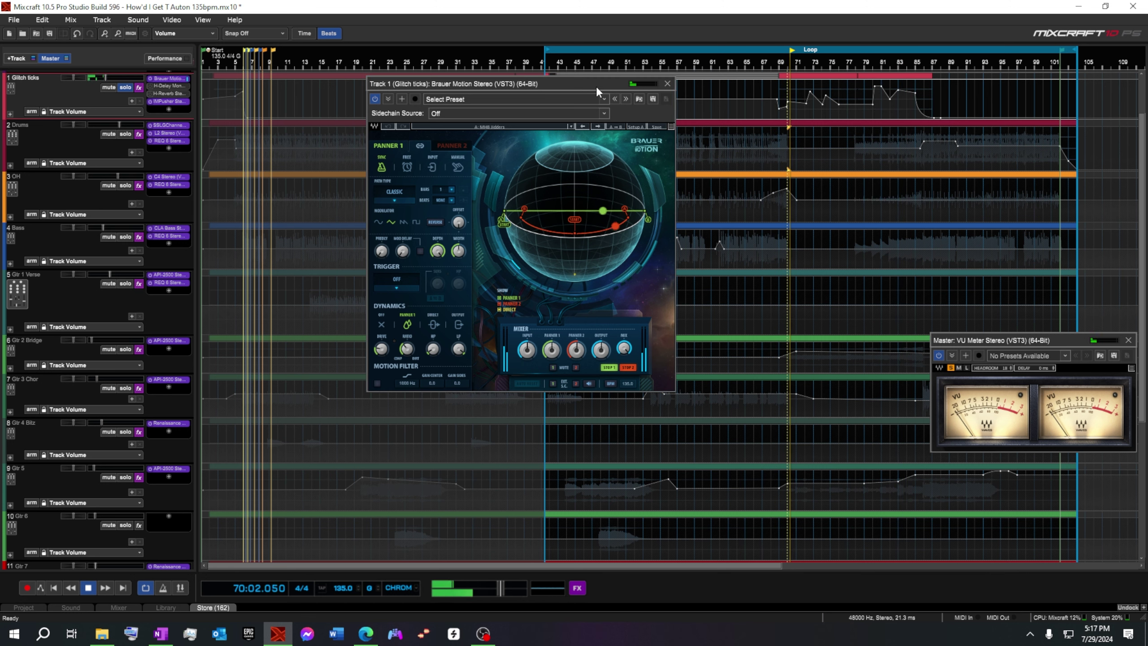
left_click_drag(584, 80, 685, 83)
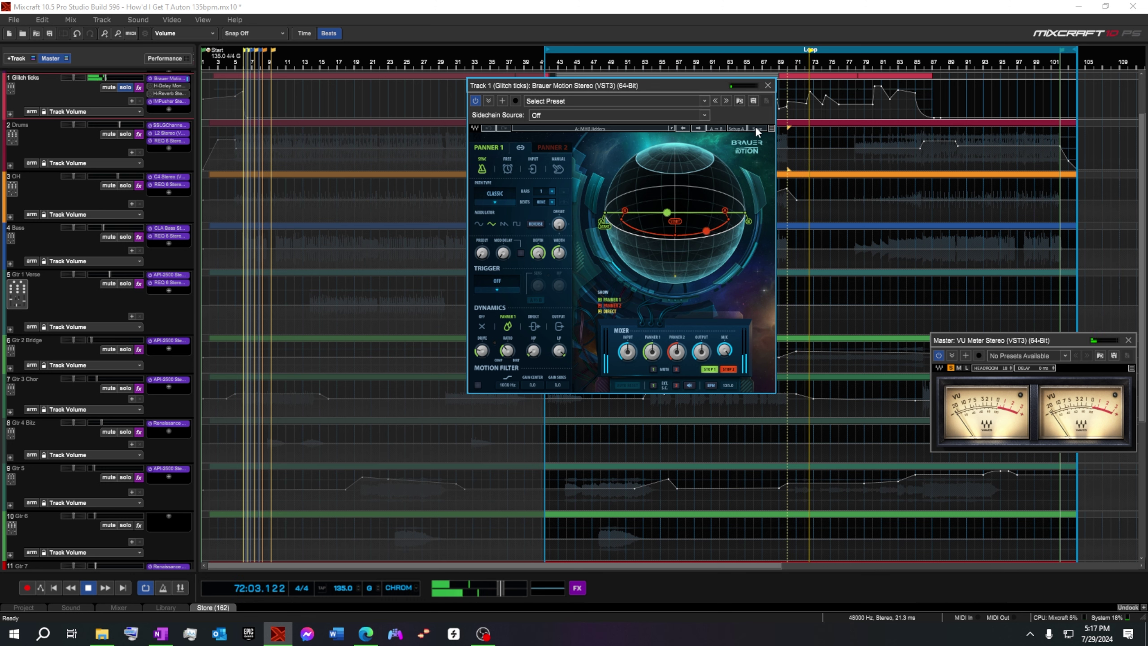
left_click(771, 128)
left_click(798, 179)
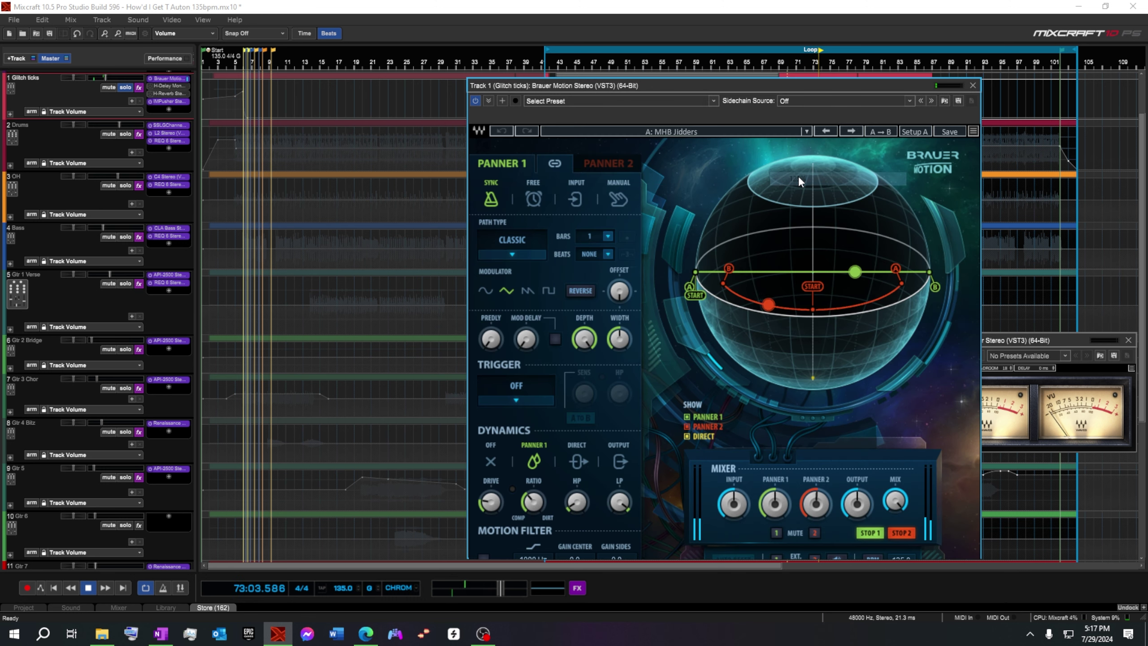
Step: Audition successive Brauer Motion presets on the playing Glitch ticks track, from Full Reset through to MHB Circle X 1
left_click(856, 131)
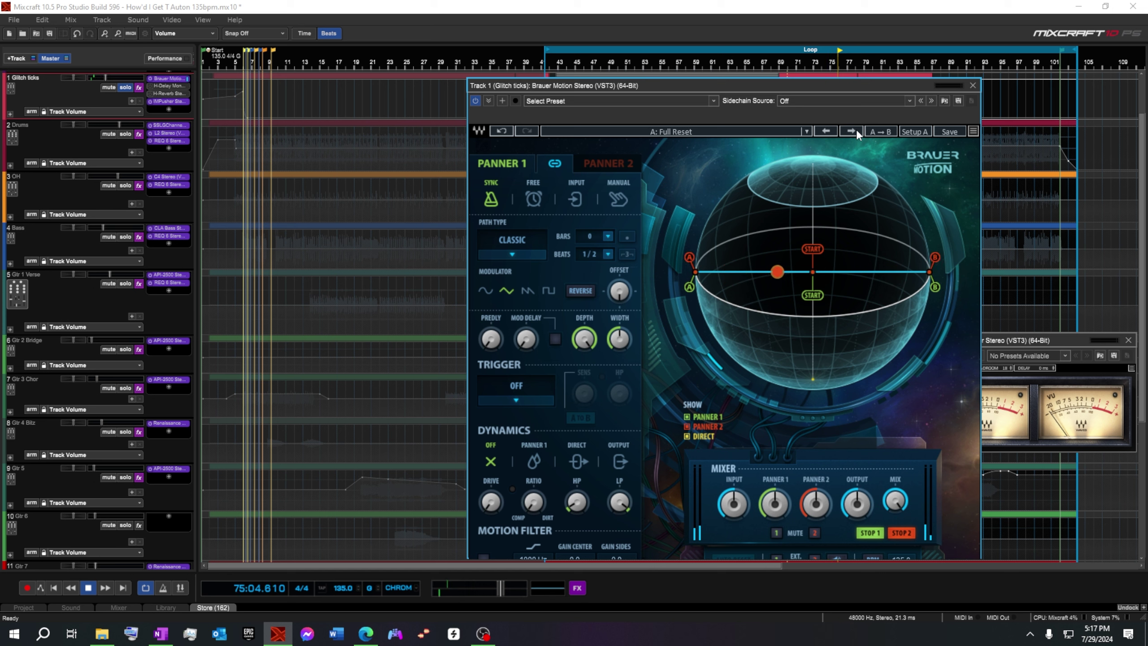
left_click(856, 129)
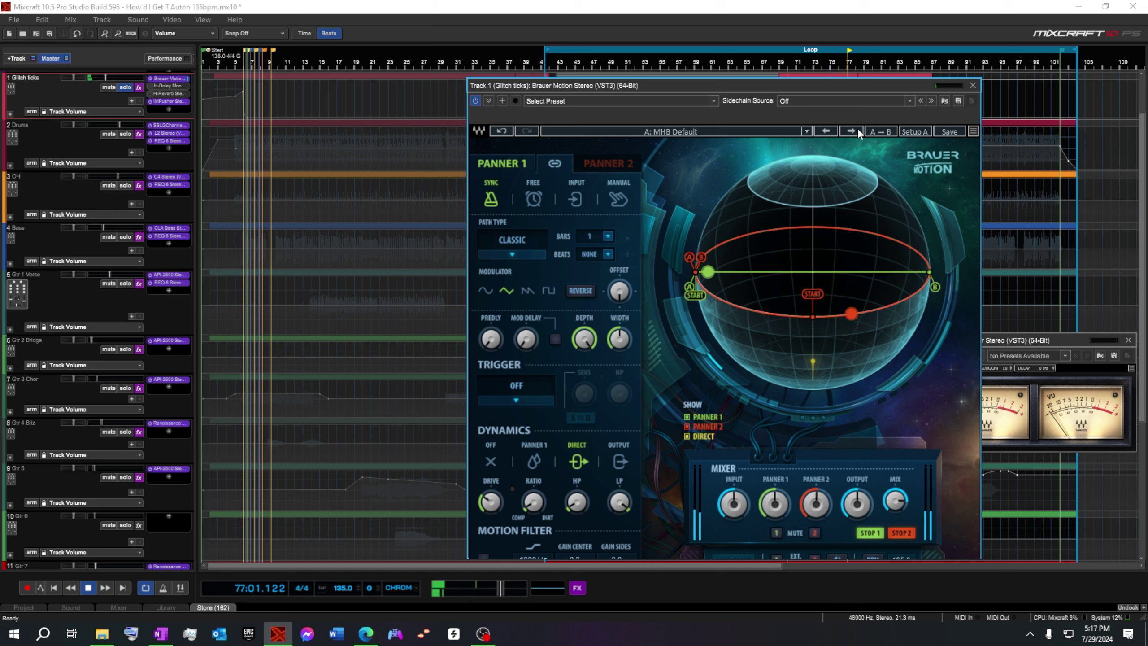
left_click(857, 129)
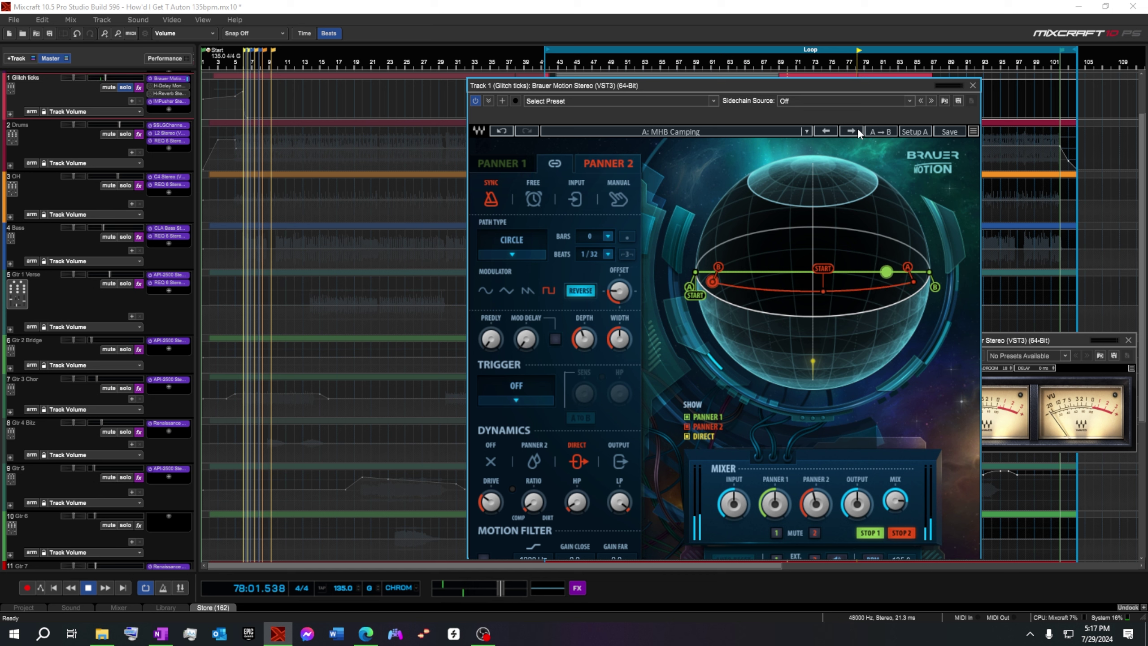
left_click(857, 129)
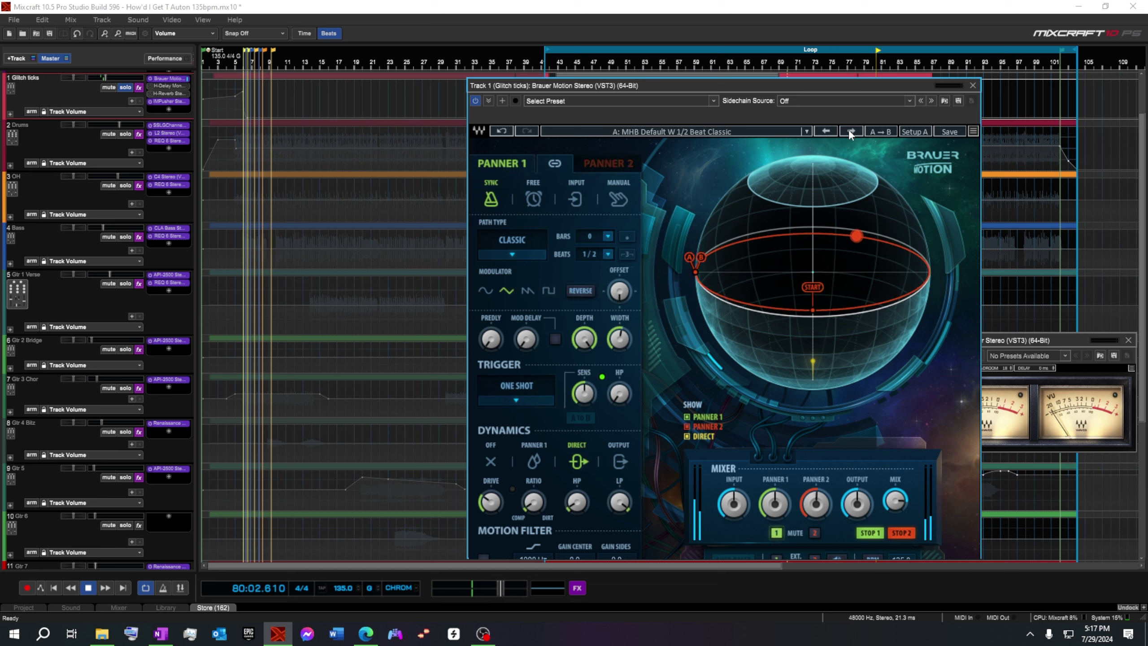
left_click(849, 129)
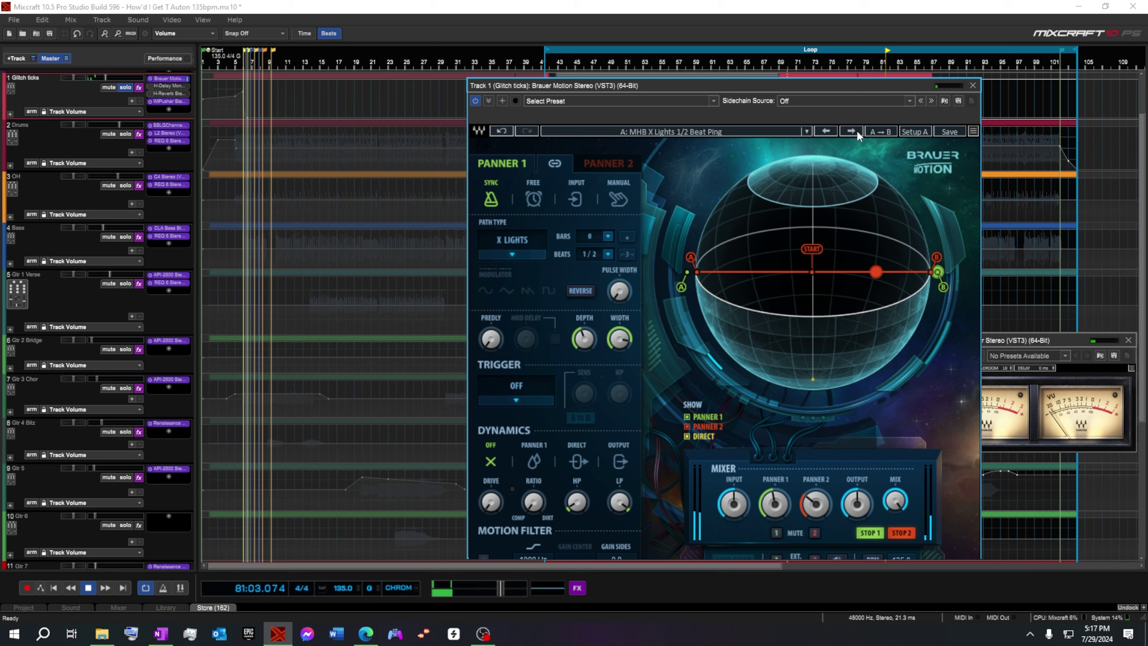
left_click(854, 130)
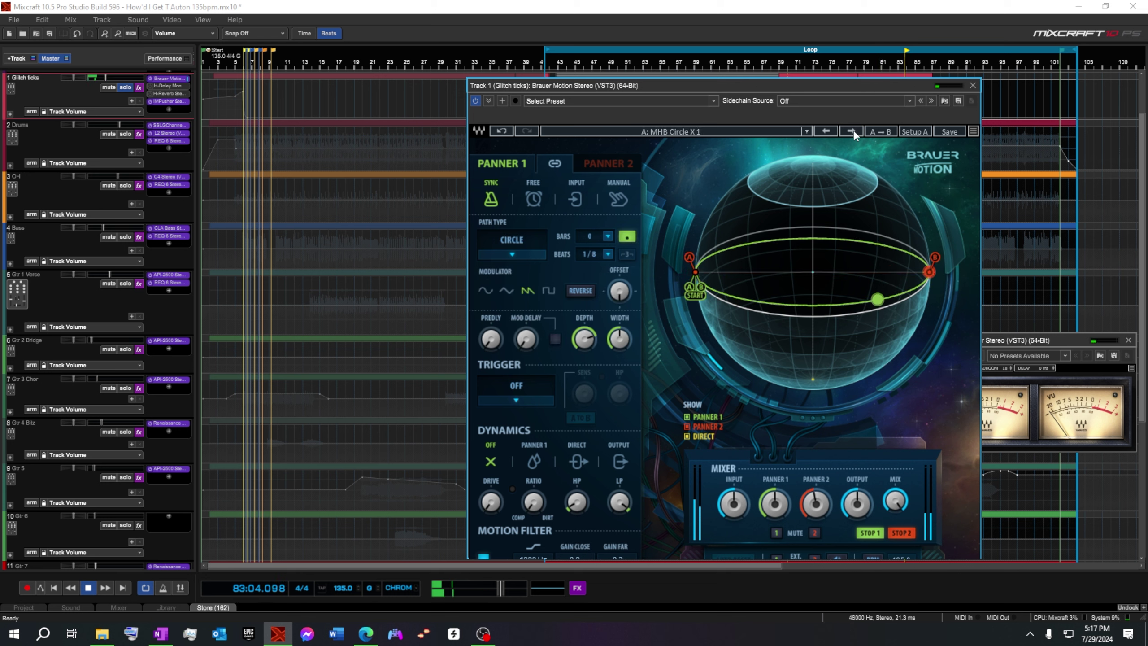
Step: Re-enable H-Delay and H-Reverb on the Glitch ticks track and examine the settings of Brauer Motion's MHB Circle X 1 preset
left_click(973, 86)
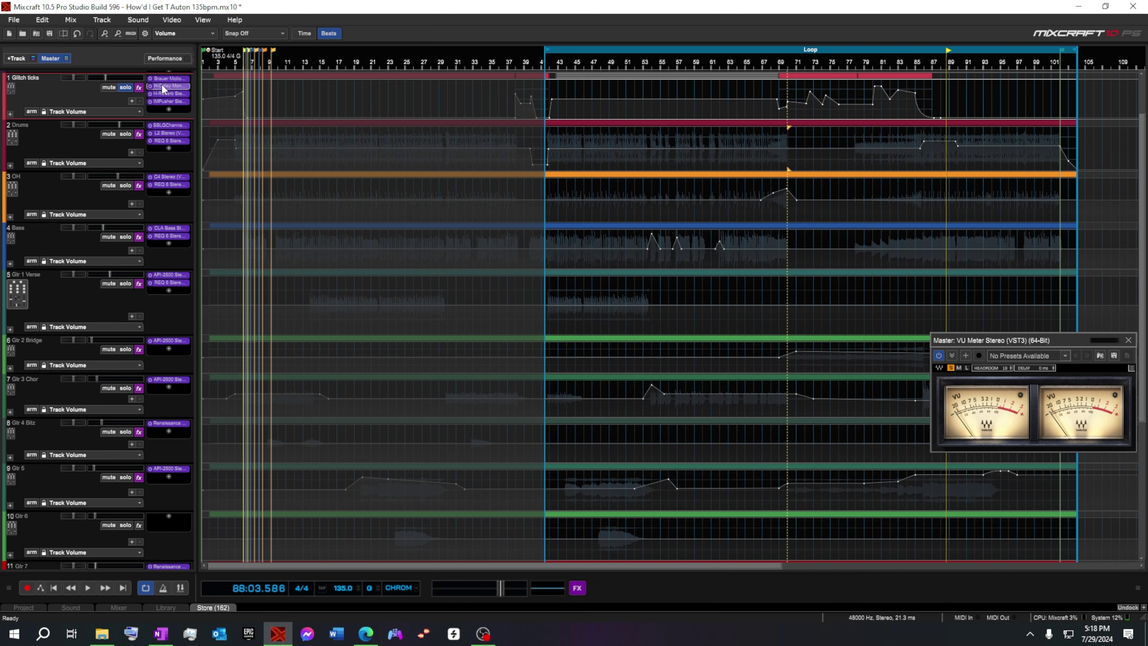
left_click(163, 79)
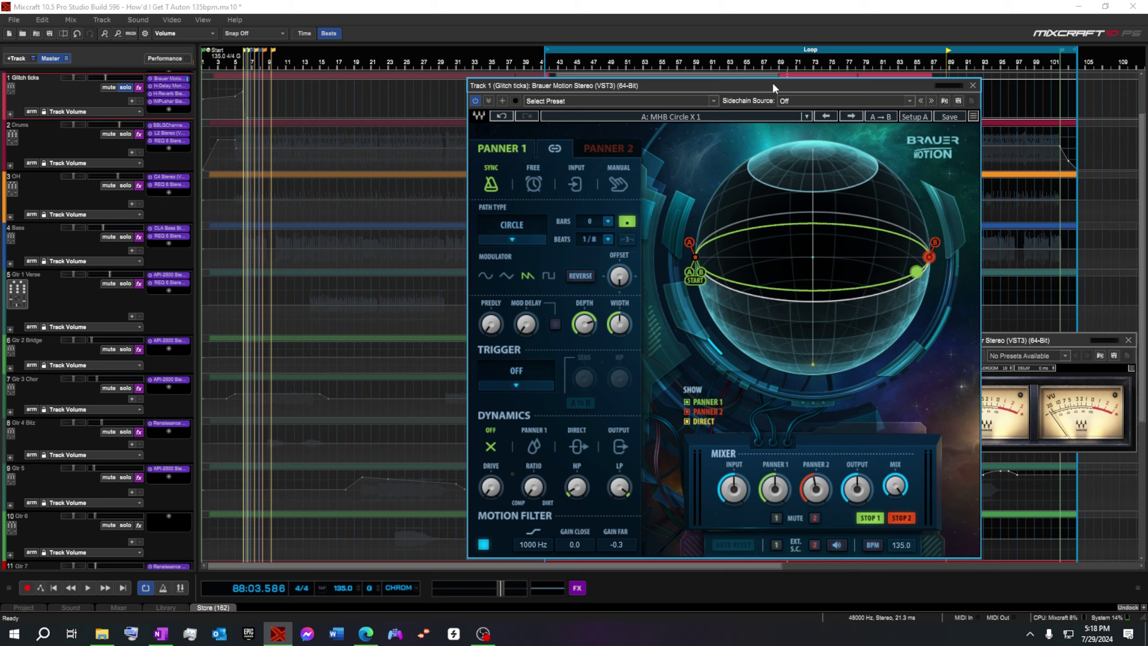
left_click_drag(773, 83, 663, 38)
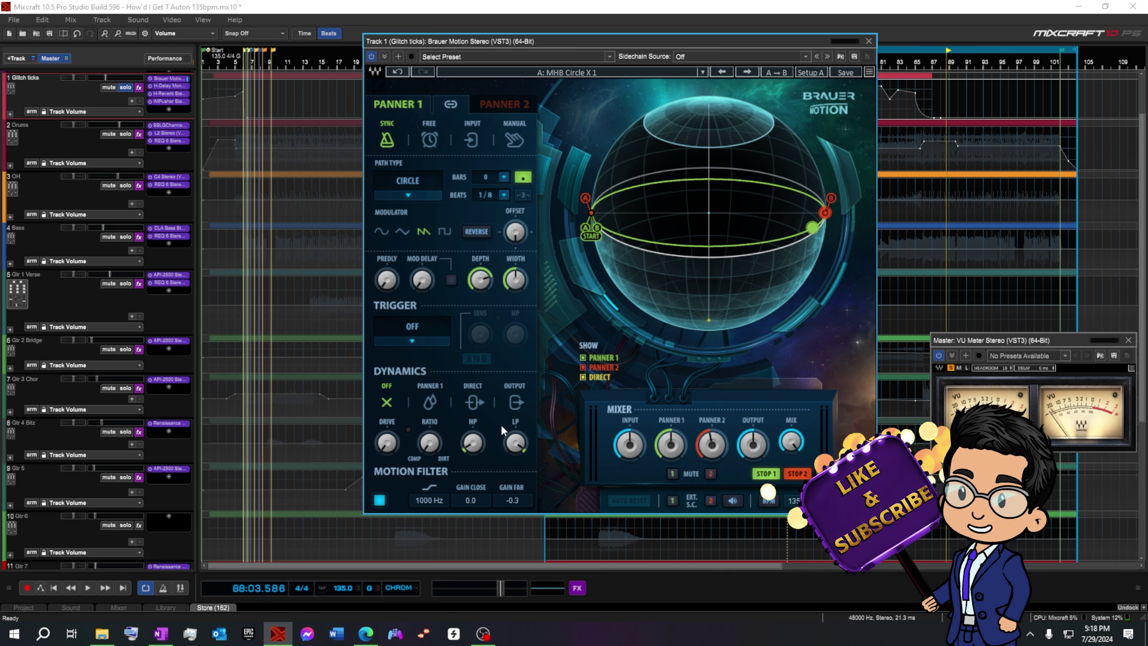
left_click_drag(804, 39, 762, 96)
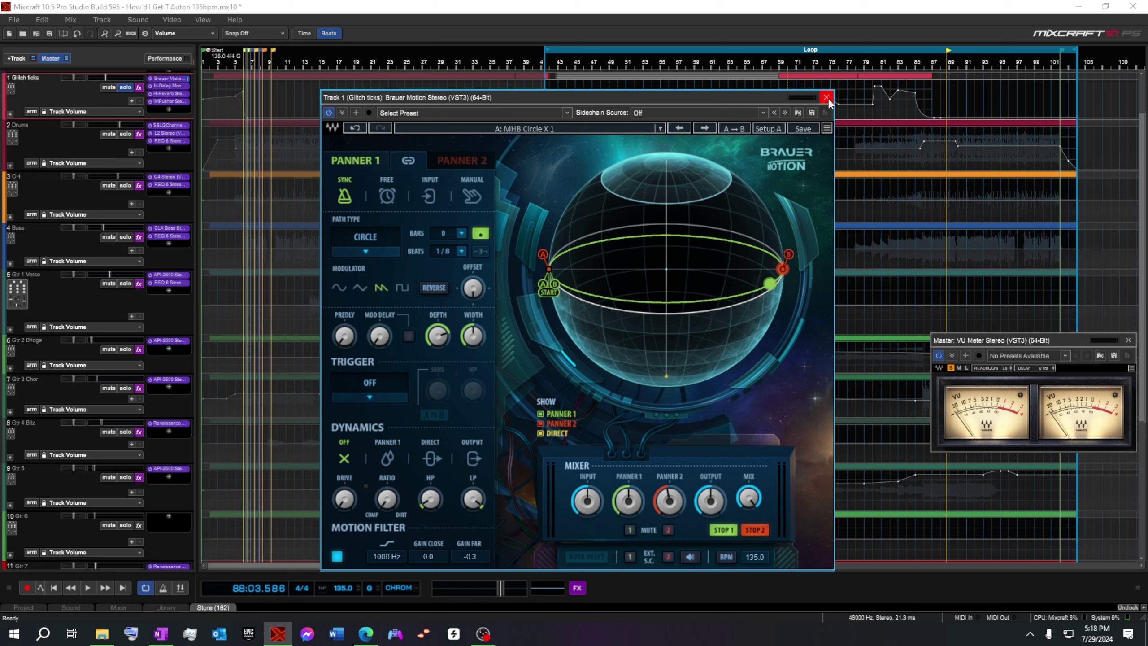
left_click(826, 98)
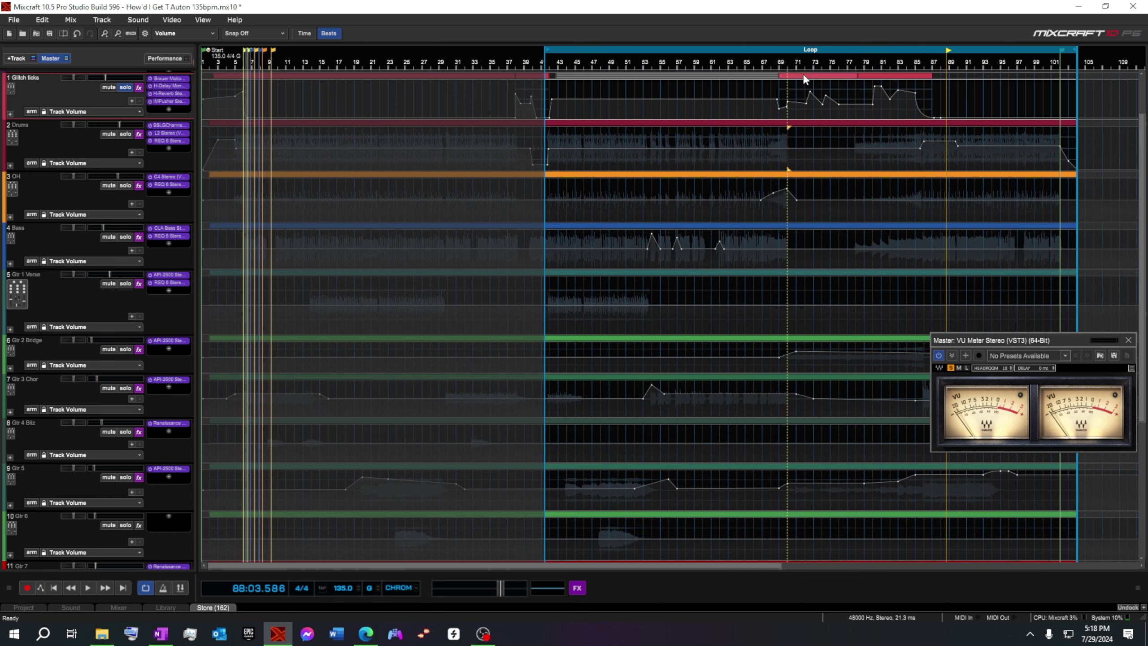
Step: Raise the Glitch ticks track's volume and adjust its volume automation near bar 78 while the full mix plays from around bar 68
left_click_drag(782, 62, 774, 58)
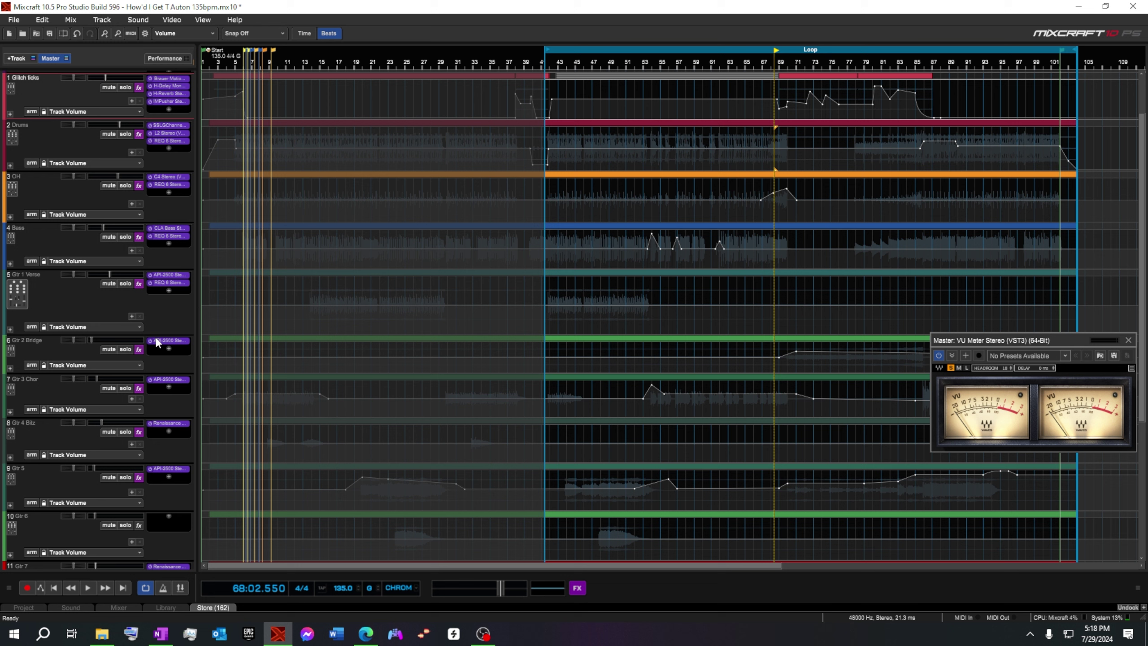
left_click(88, 587)
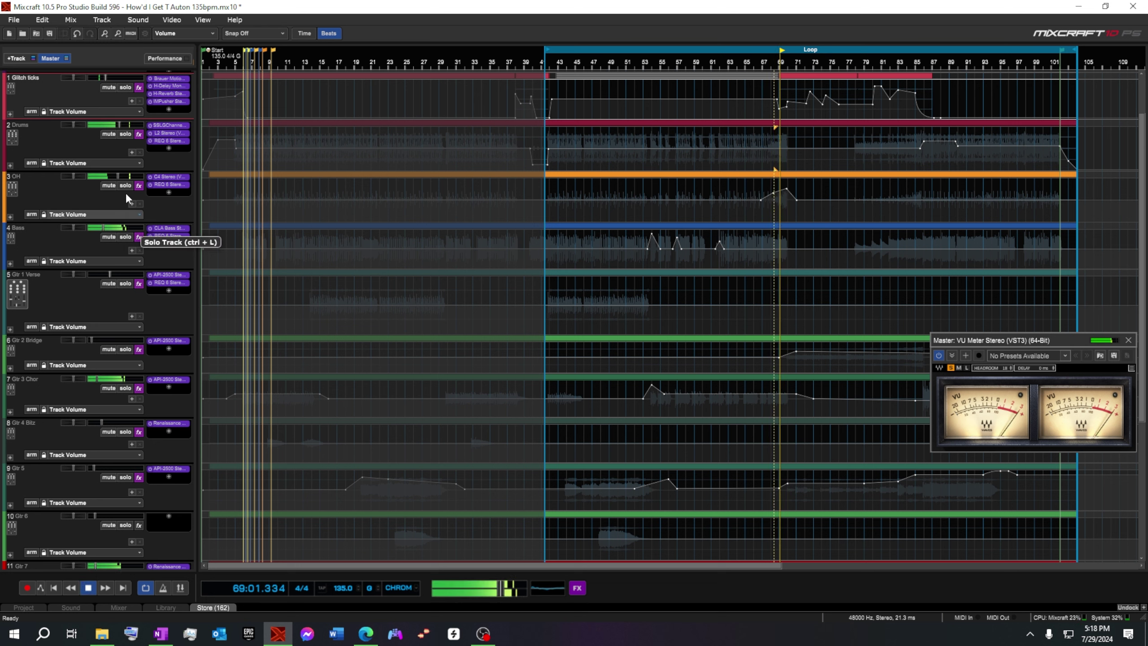
mouse_move(106, 77)
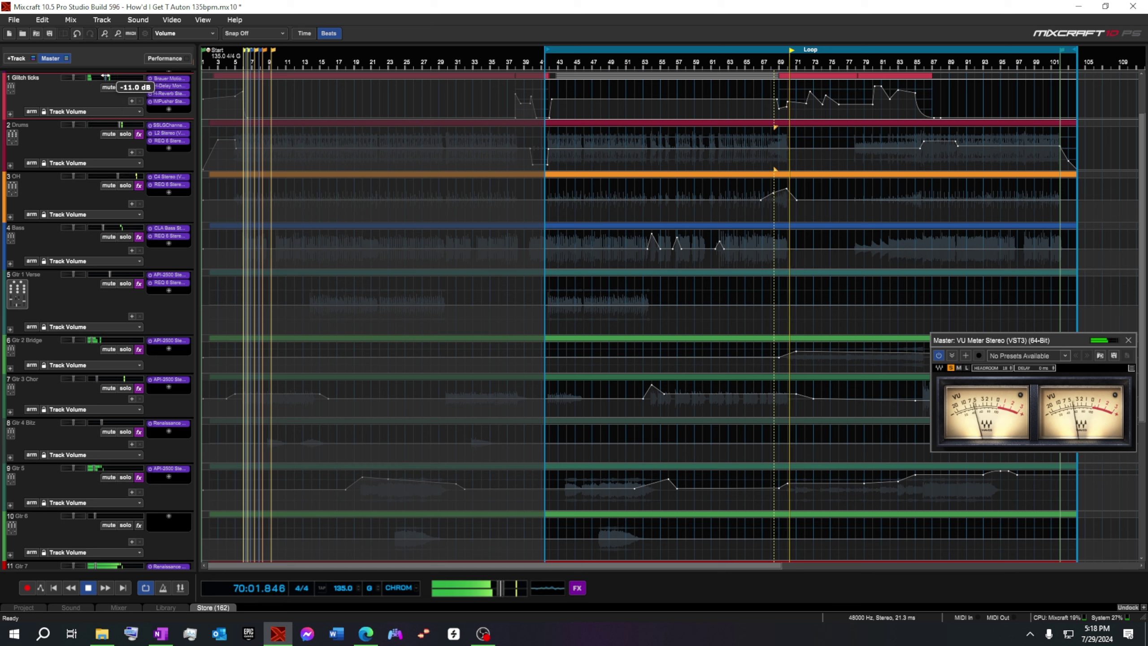
left_click_drag(105, 76, 114, 81)
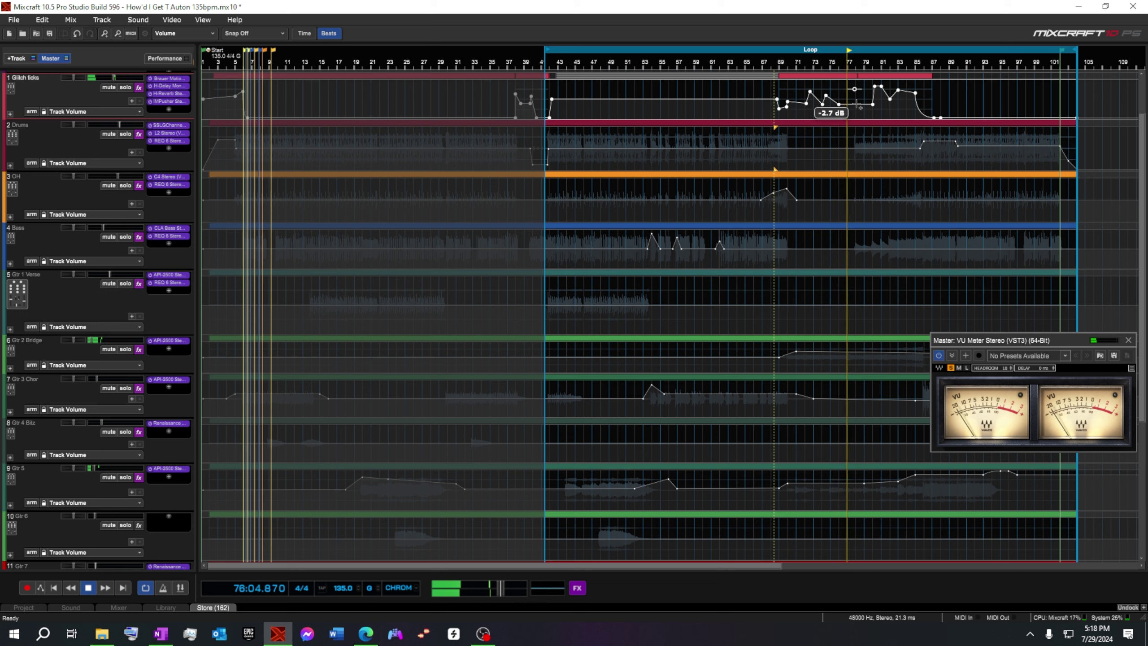
left_click_drag(857, 104, 856, 108)
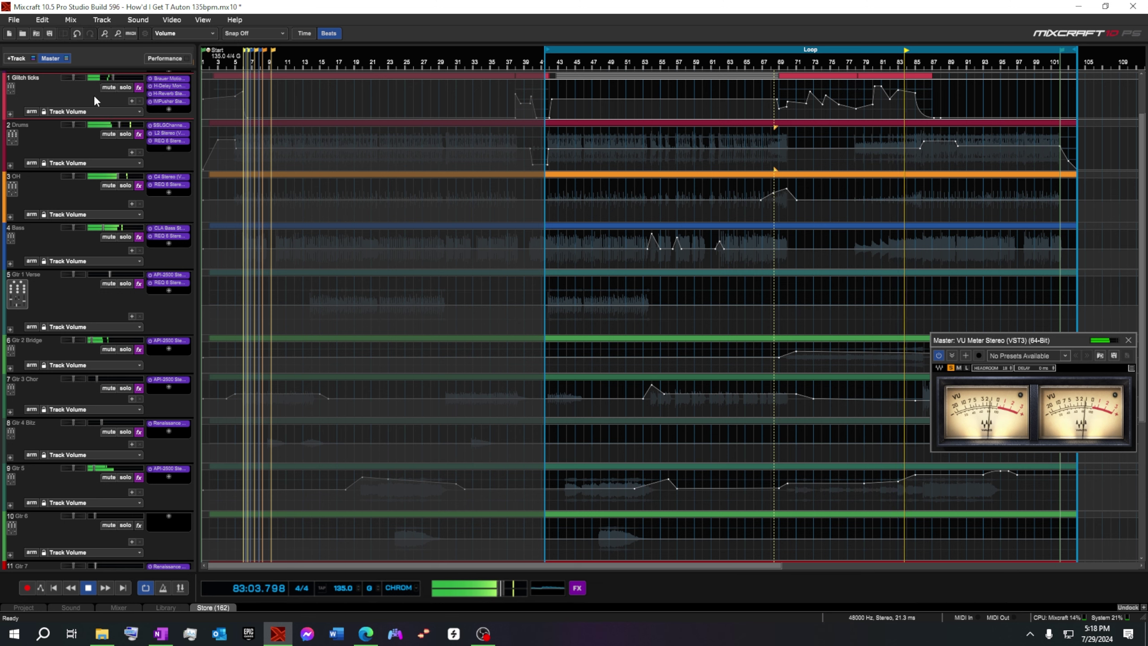
Step: Check Brauer Motion on the Glitch ticks track during playback, then stop playback and close the plugin
left_click(157, 80)
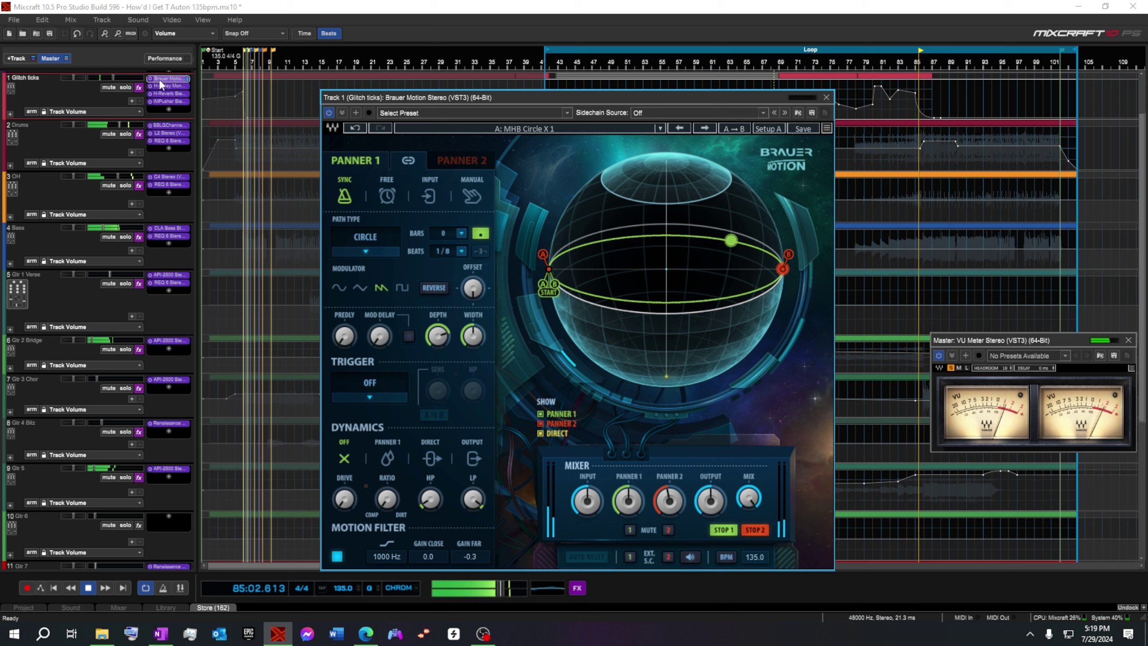
left_click(91, 586)
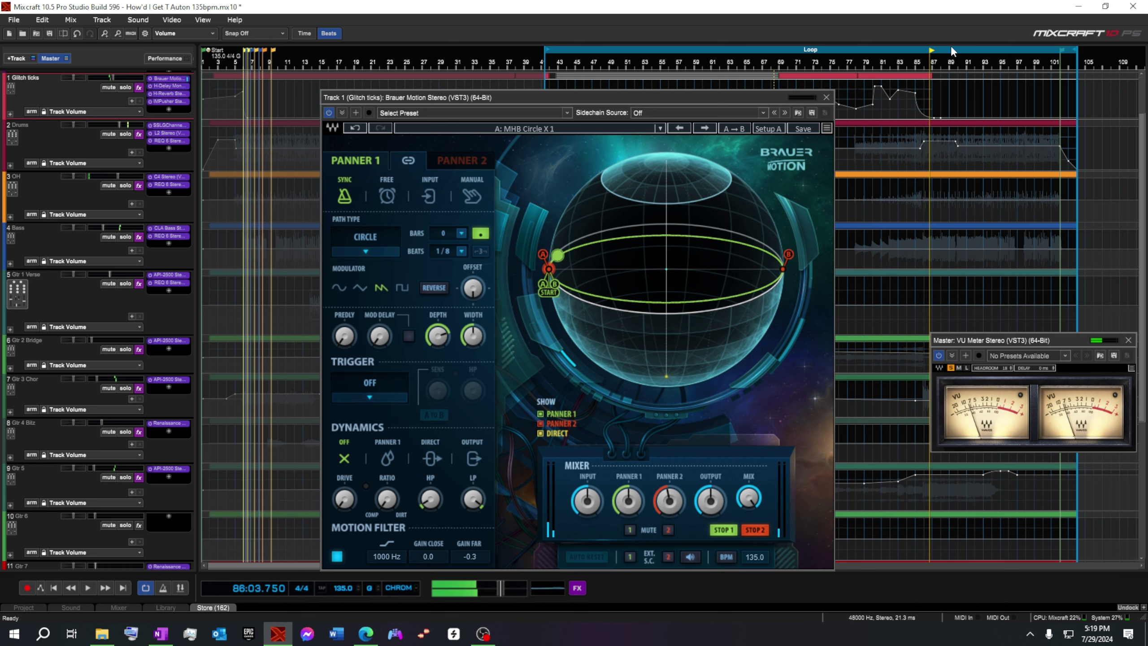
left_click(826, 98)
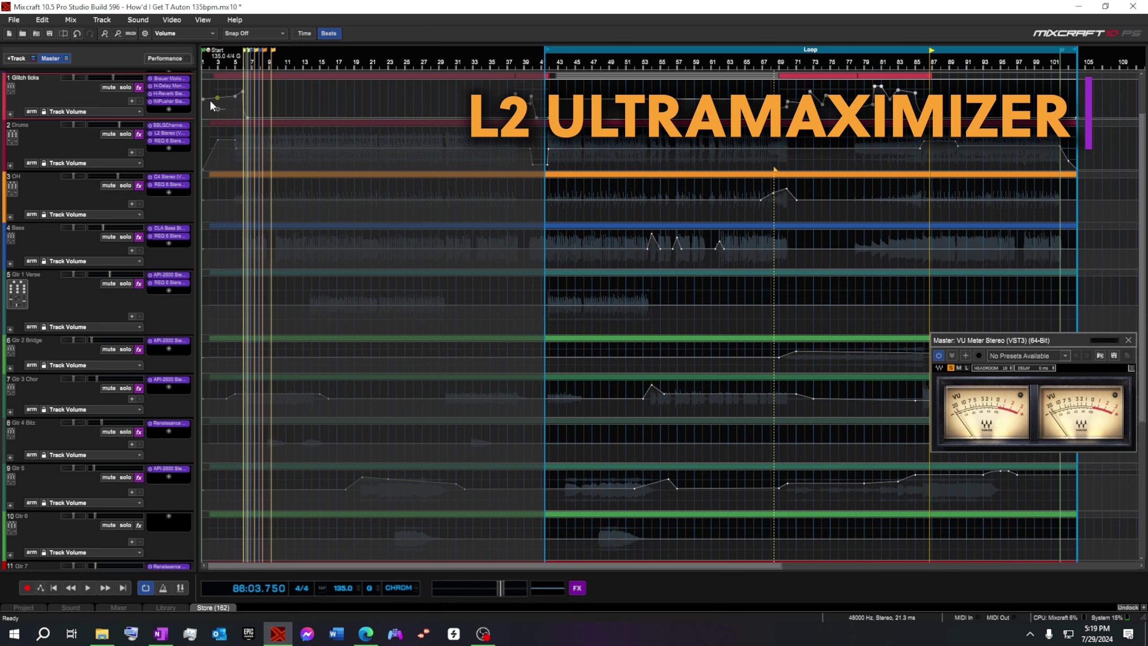
Step: Open the L2 Ultramaximizer on the Drums track and play the drums soloed from around bar 45
left_click(174, 134)
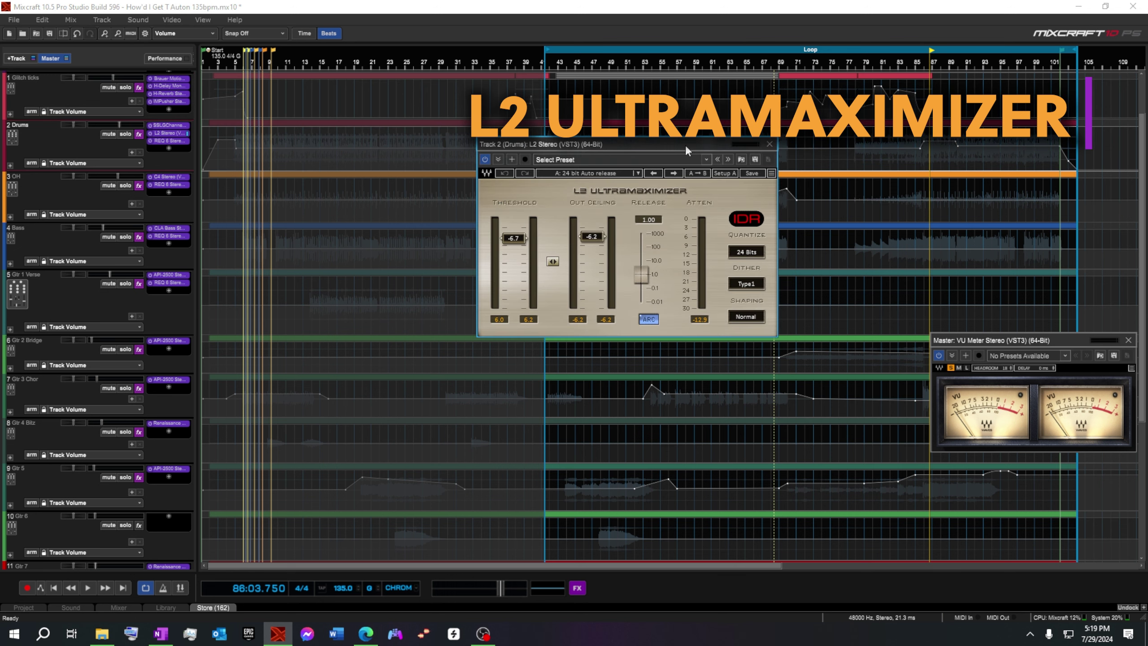
left_click_drag(688, 142, 697, 138)
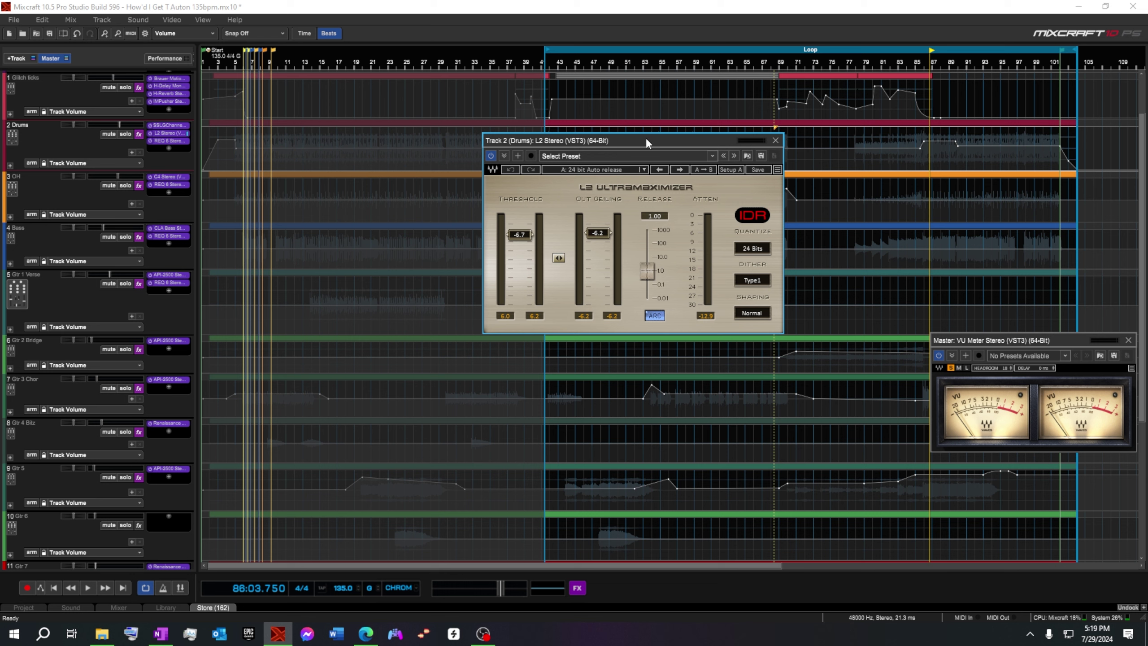
left_click_drag(647, 141, 662, 139)
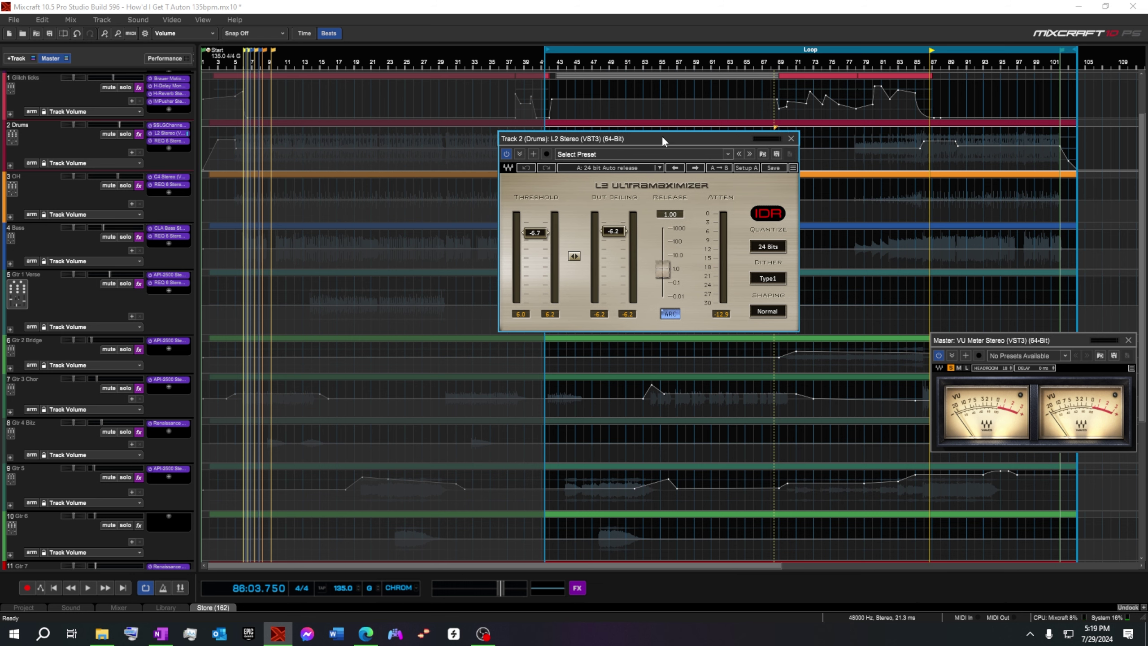
mouse_move(663, 139)
left_mouse_down()
mouse_move(650, 137)
mouse_move(657, 144)
left_mouse_up()
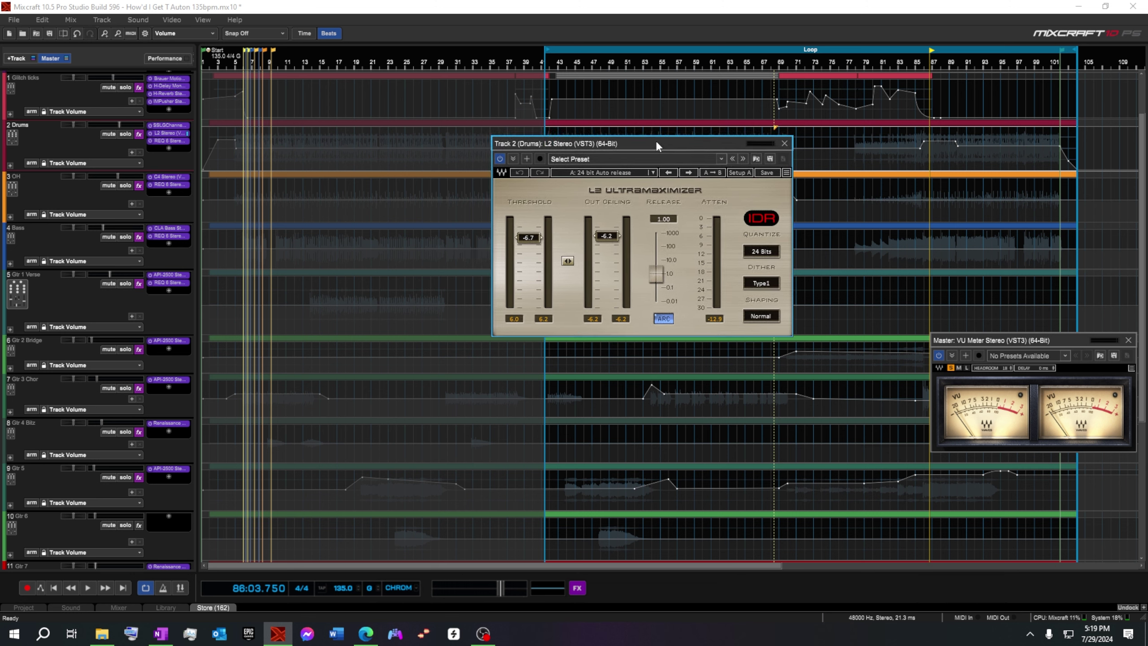
left_click(125, 134)
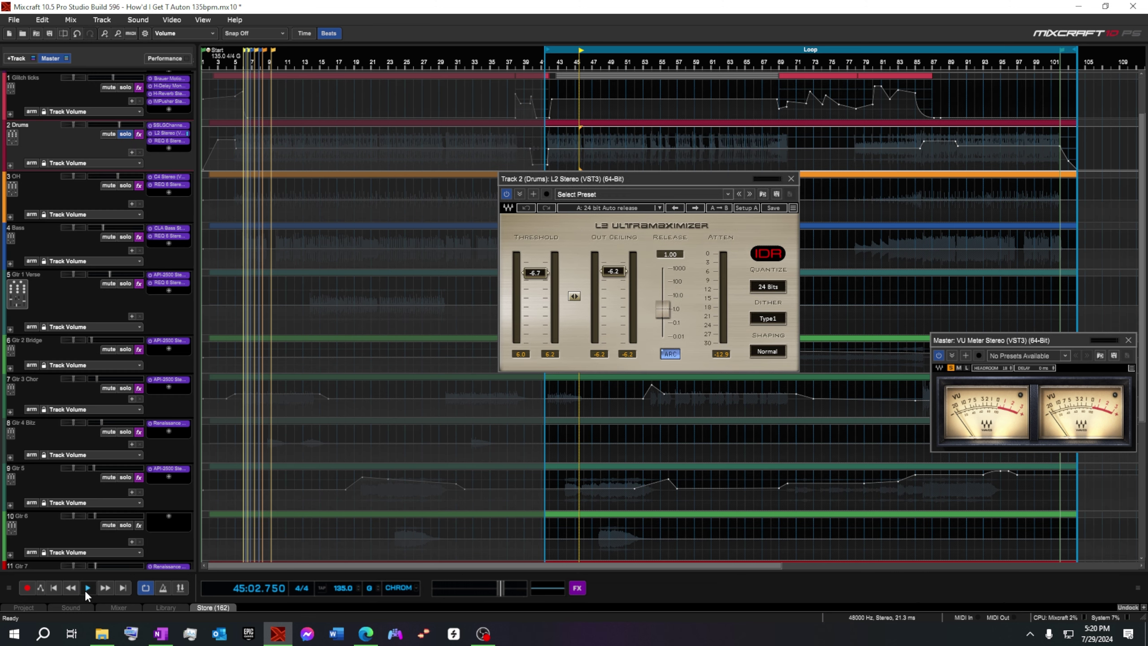
left_click(87, 589)
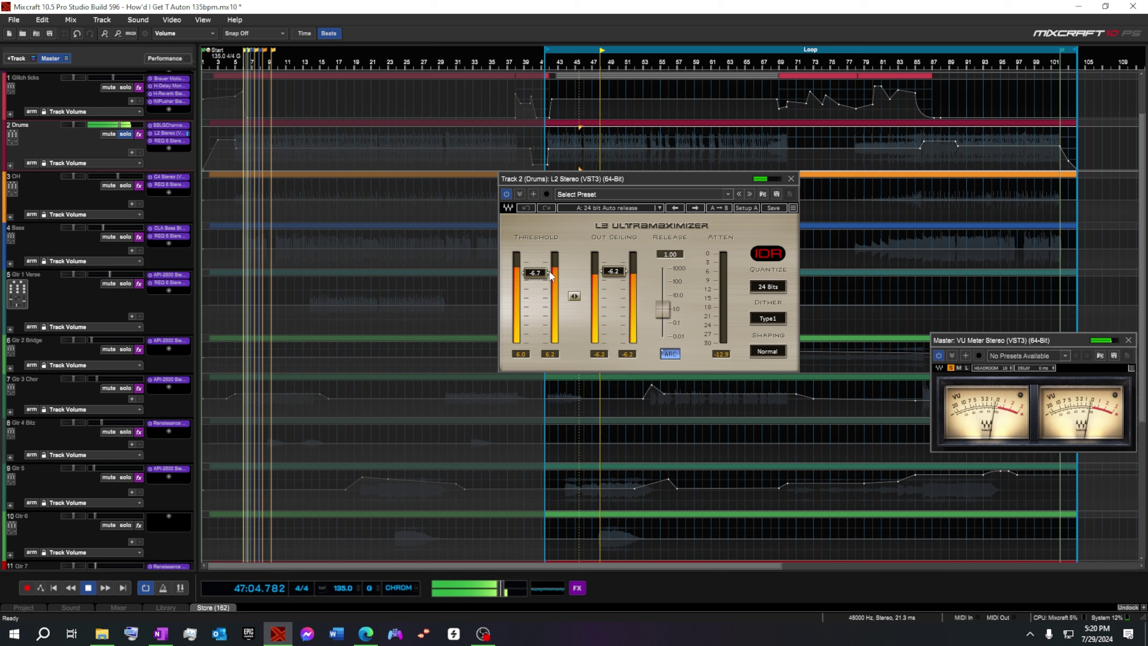
Step: Set the Drums L2's threshold to -7.3 and out ceiling to -4.7 while comparing the soloed drums with the full mix
mouse_move(623, 272)
left_mouse_down()
mouse_move(623, 256)
mouse_move(613, 267)
left_mouse_up()
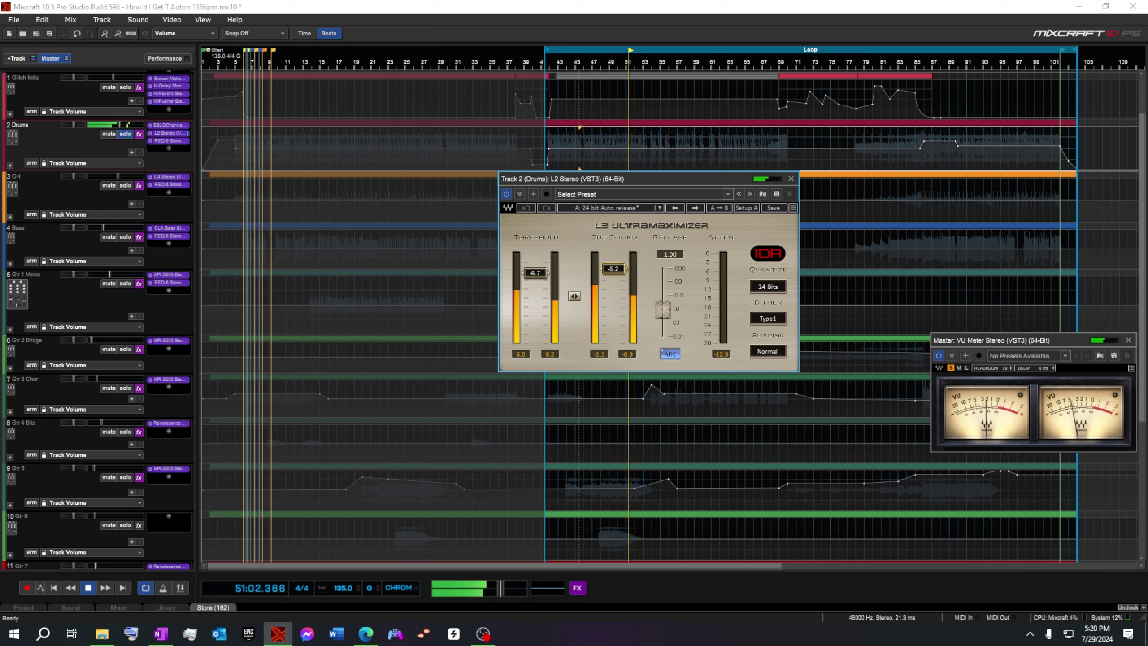
mouse_move(540, 275)
left_mouse_down()
mouse_move(540, 299)
mouse_move(535, 275)
left_mouse_up()
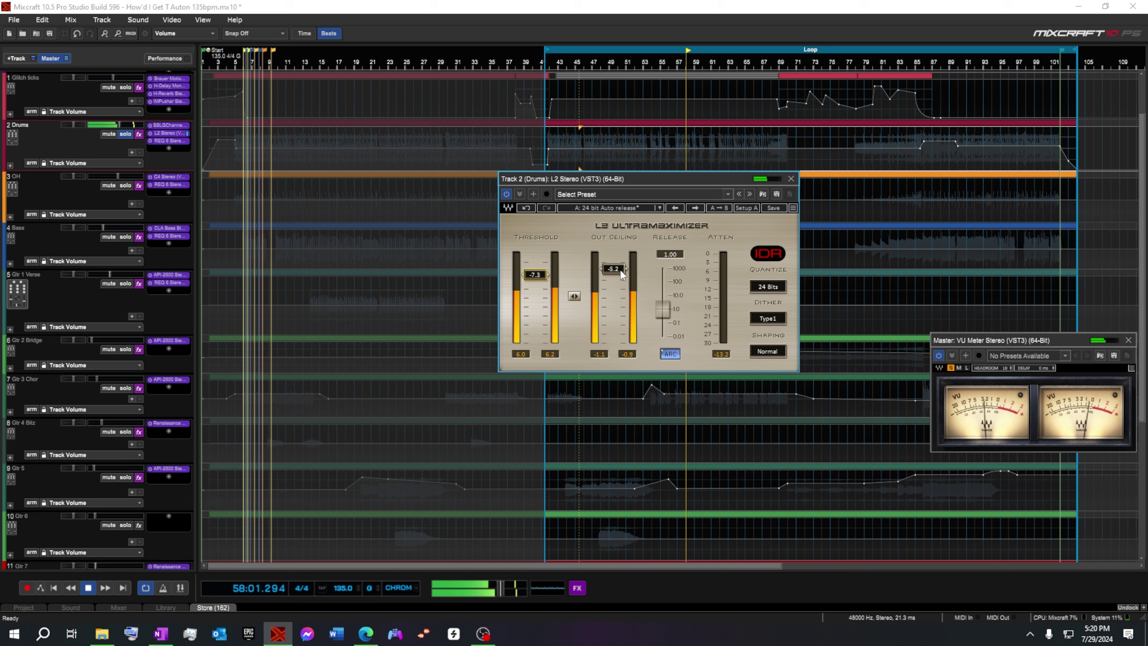
left_click_drag(620, 270, 621, 275)
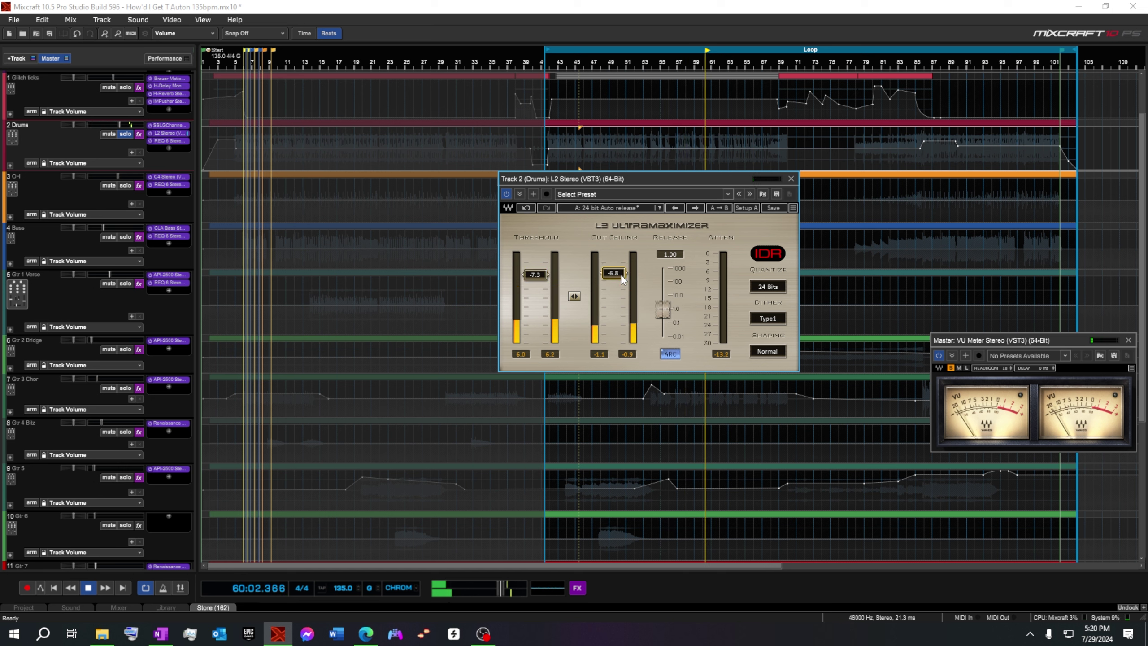
left_click_drag(621, 275, 621, 273)
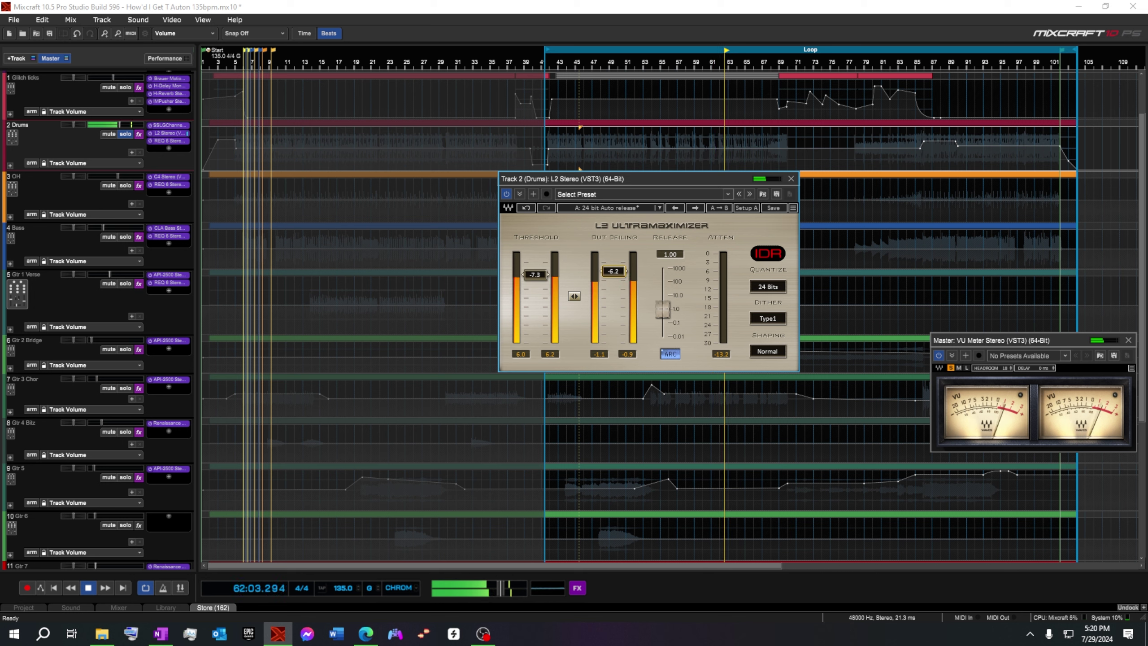
left_click_drag(621, 273, 621, 272)
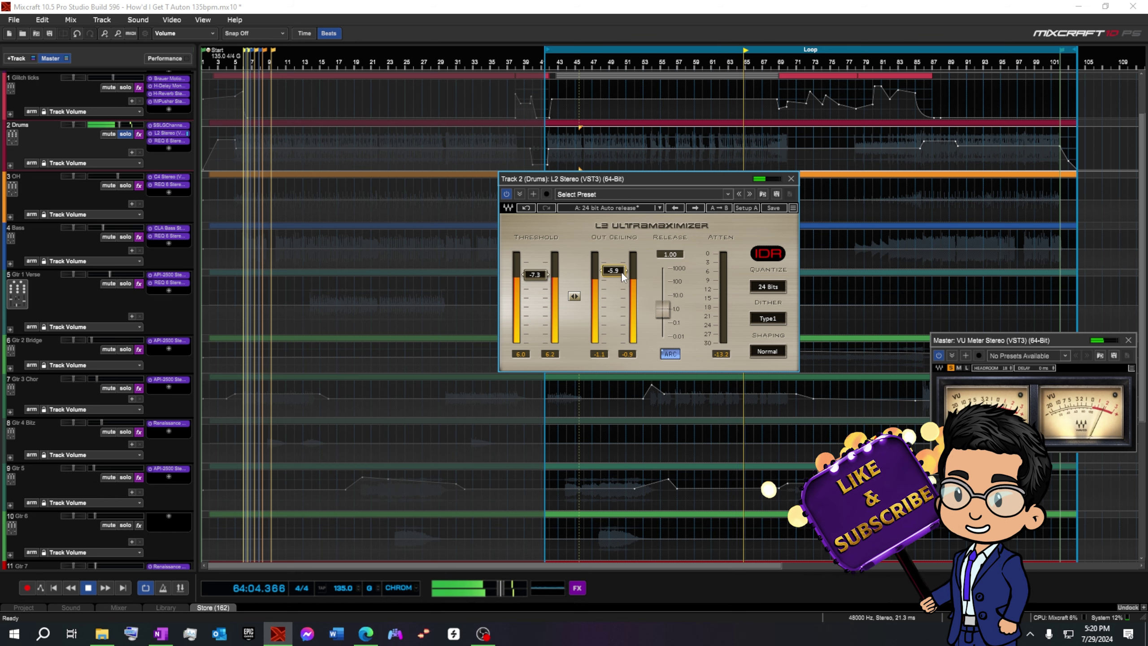
left_click(126, 135)
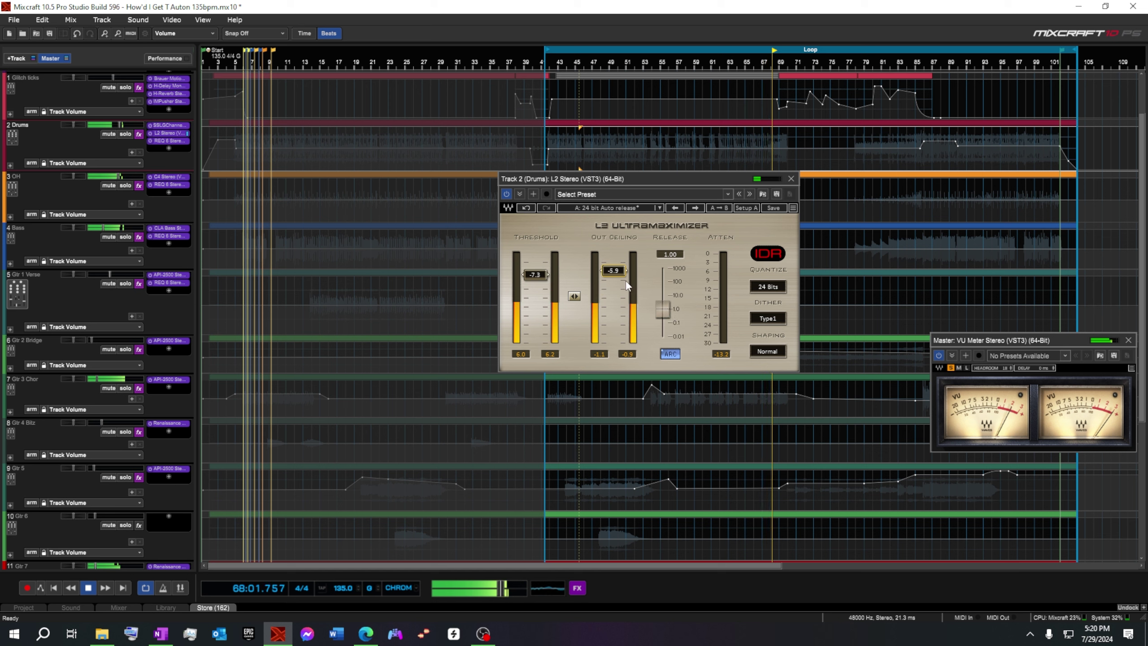
scroll(621, 270, "up", 12)
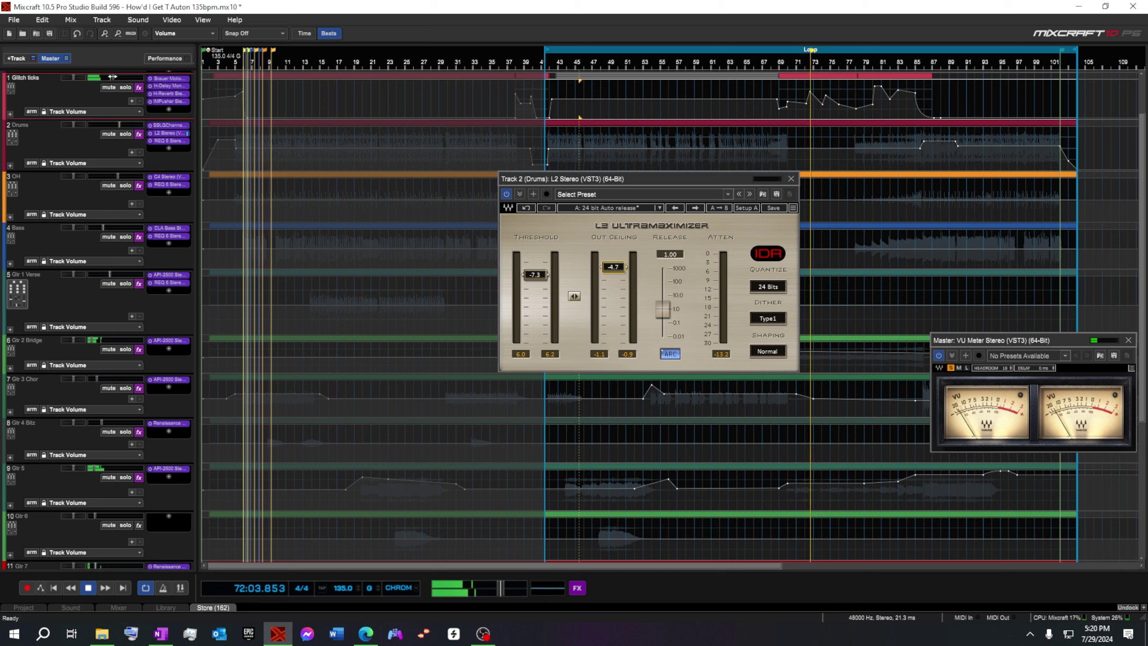
Step: Lower the Glitch ticks track's volume slightly, then stop playback and return to the start of the song
left_click_drag(113, 77, 104, 77)
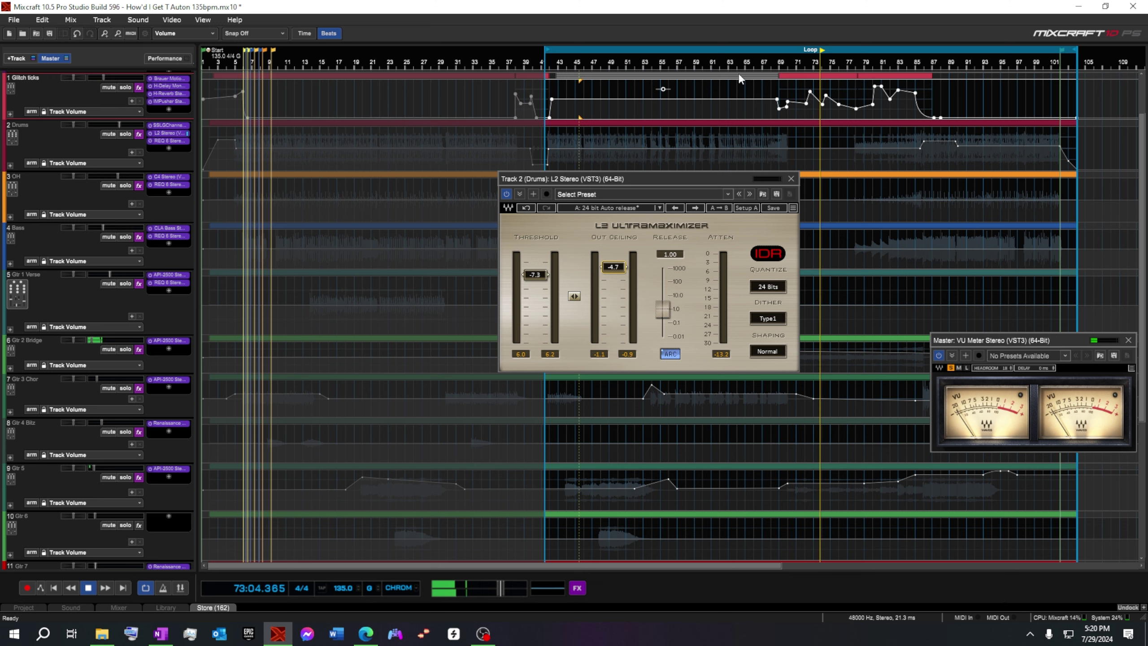
left_click(88, 588)
left_click(55, 588)
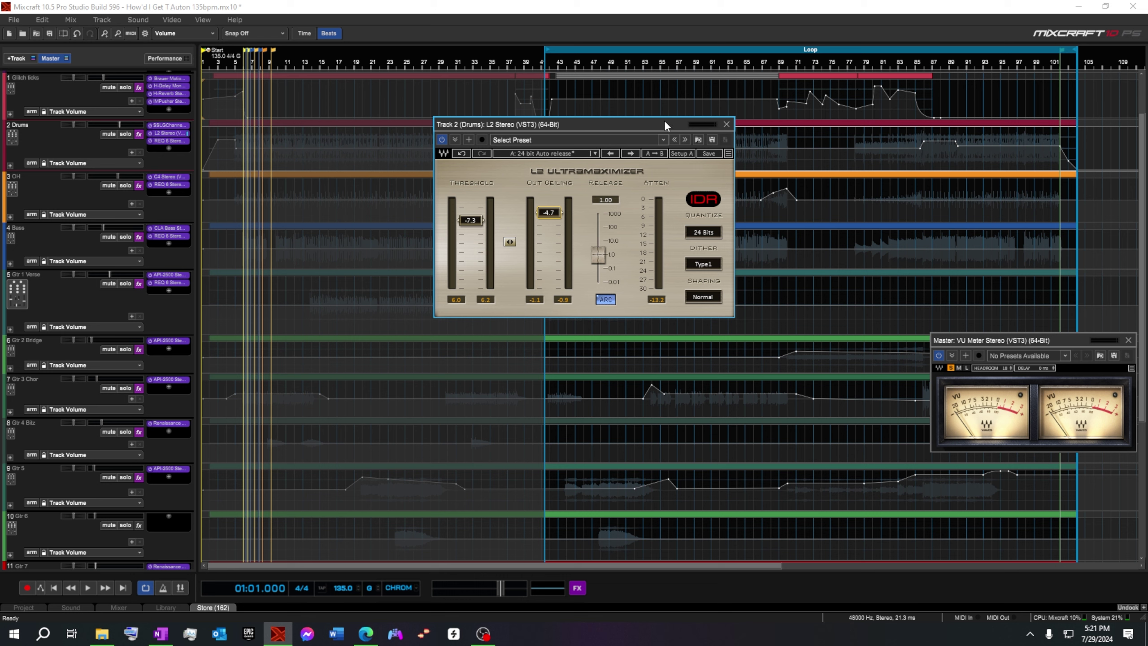
Step: Close the Drums L2 and open OneKnob Wetter on the Master Track
left_click_drag(663, 120, 607, 104)
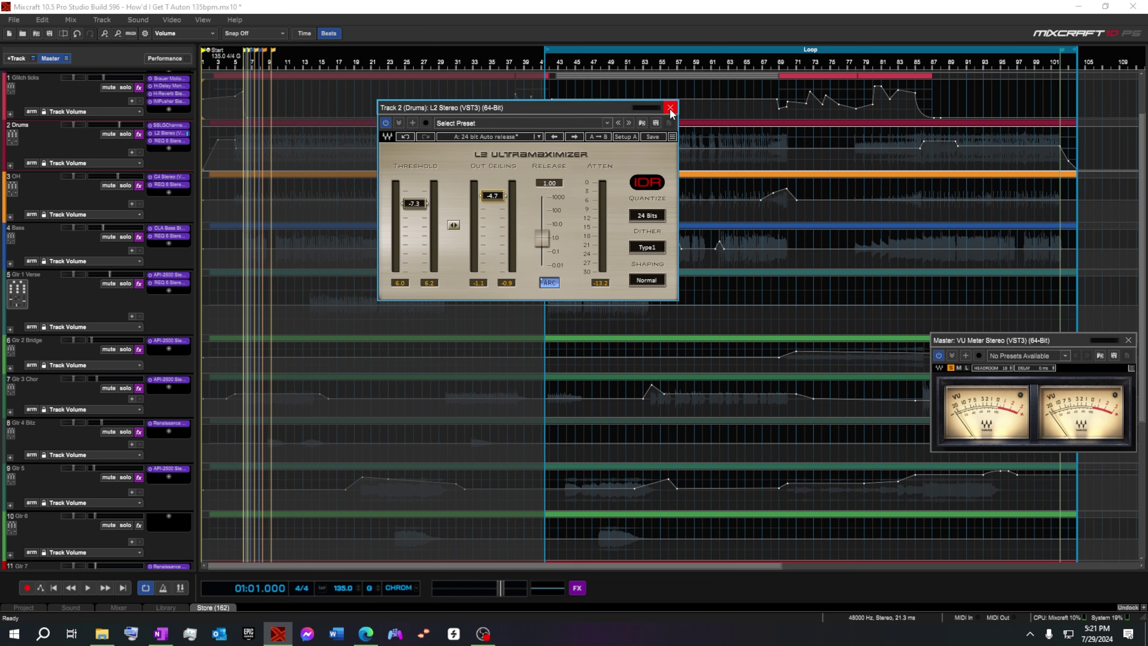
left_click(671, 107)
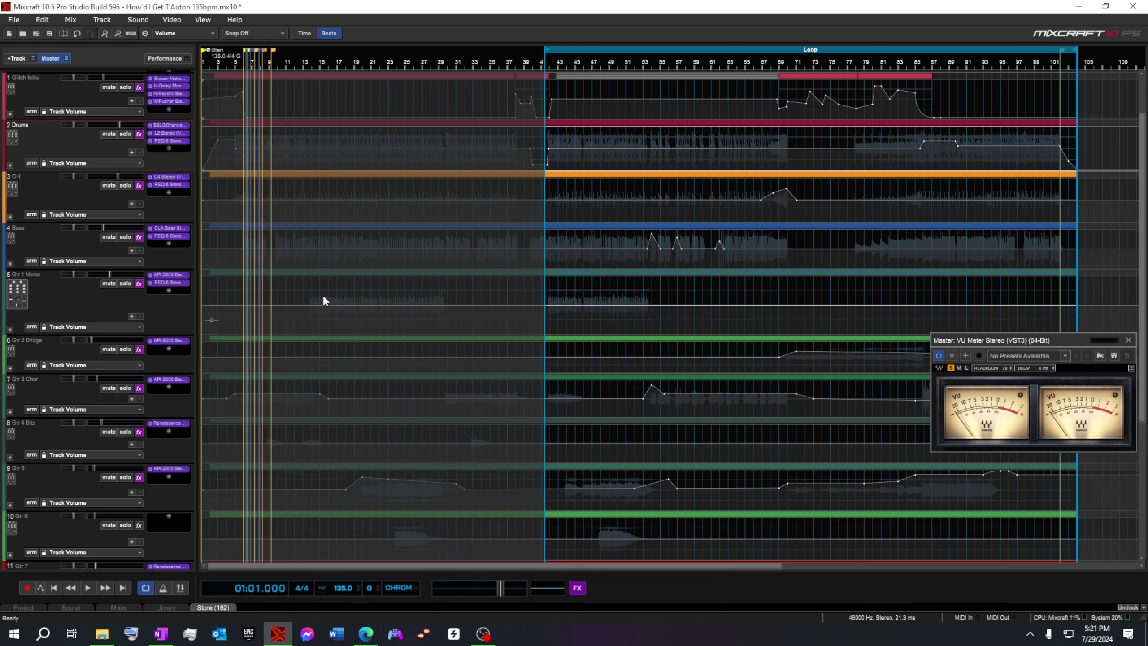
scroll(324, 295, "up", 2)
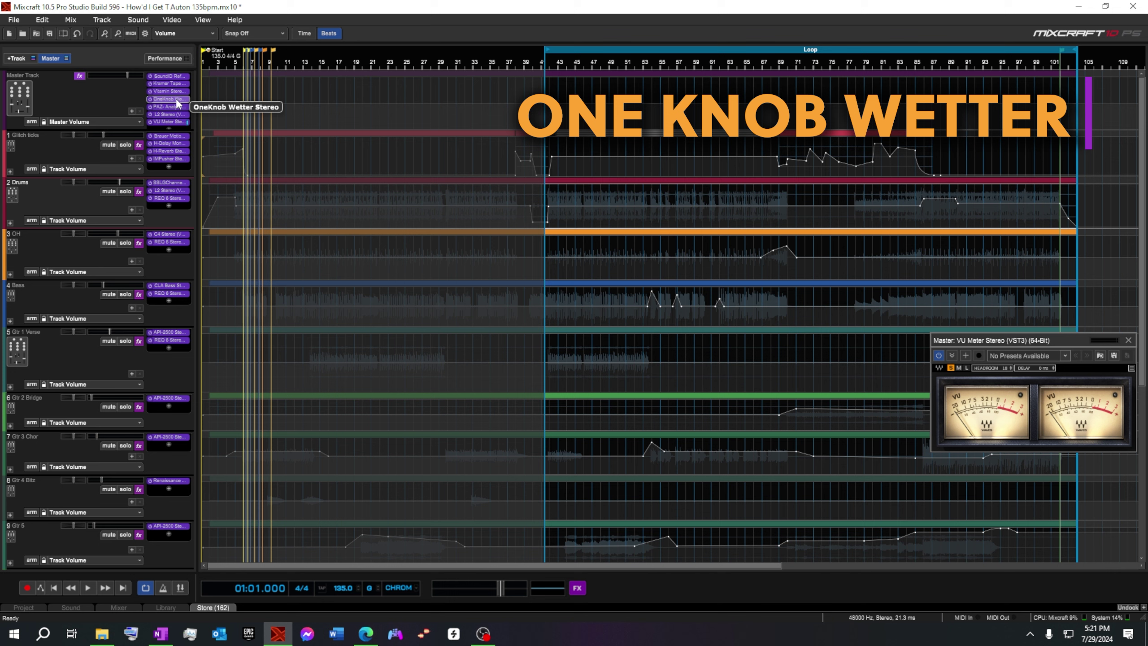
left_click(176, 99)
left_click_drag(646, 118, 669, 104)
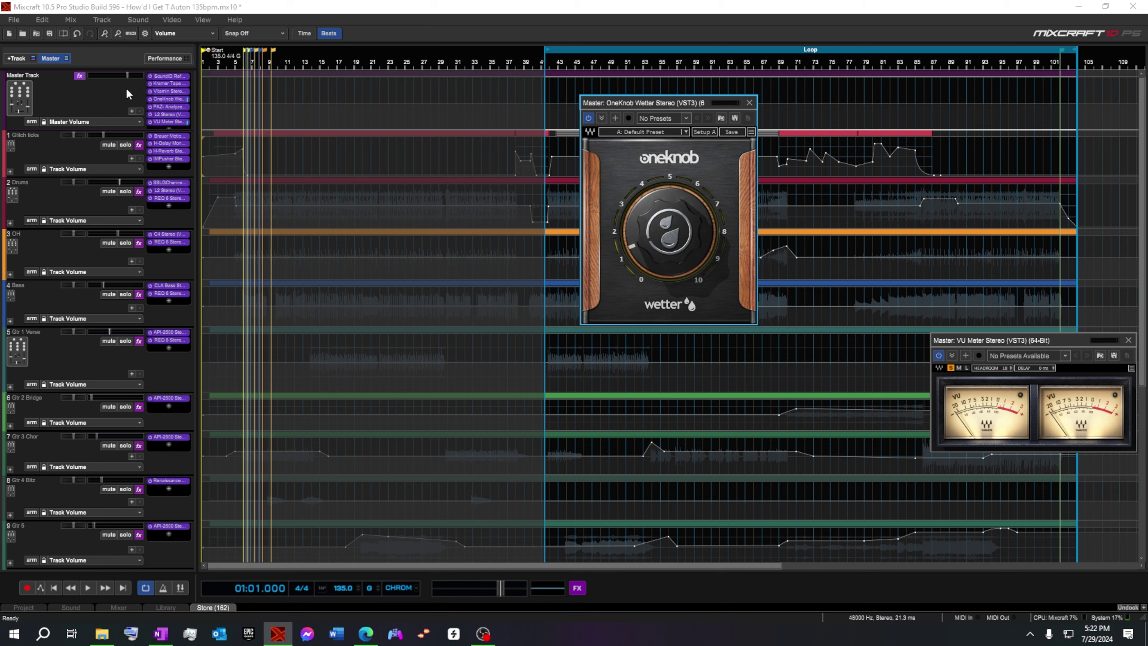
left_click_drag(657, 102, 672, 115)
Step: Play the full mix from the loop start and compare it with OneKnob Wetter bypassed and re-enabled
left_click(88, 588)
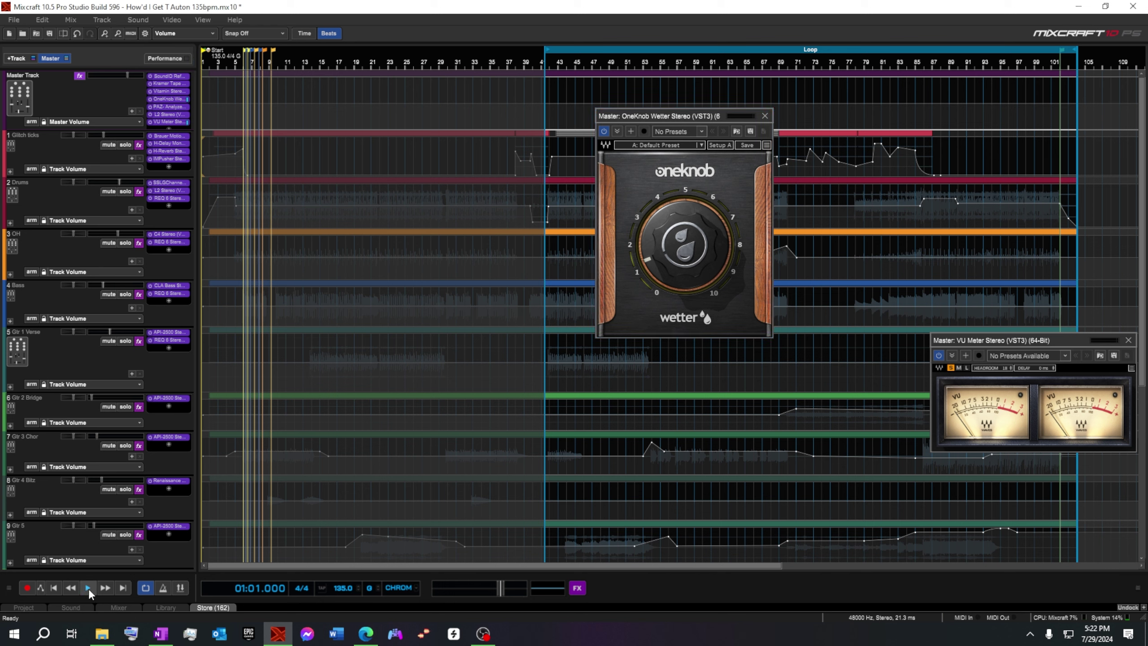
left_click_drag(680, 117, 722, 99)
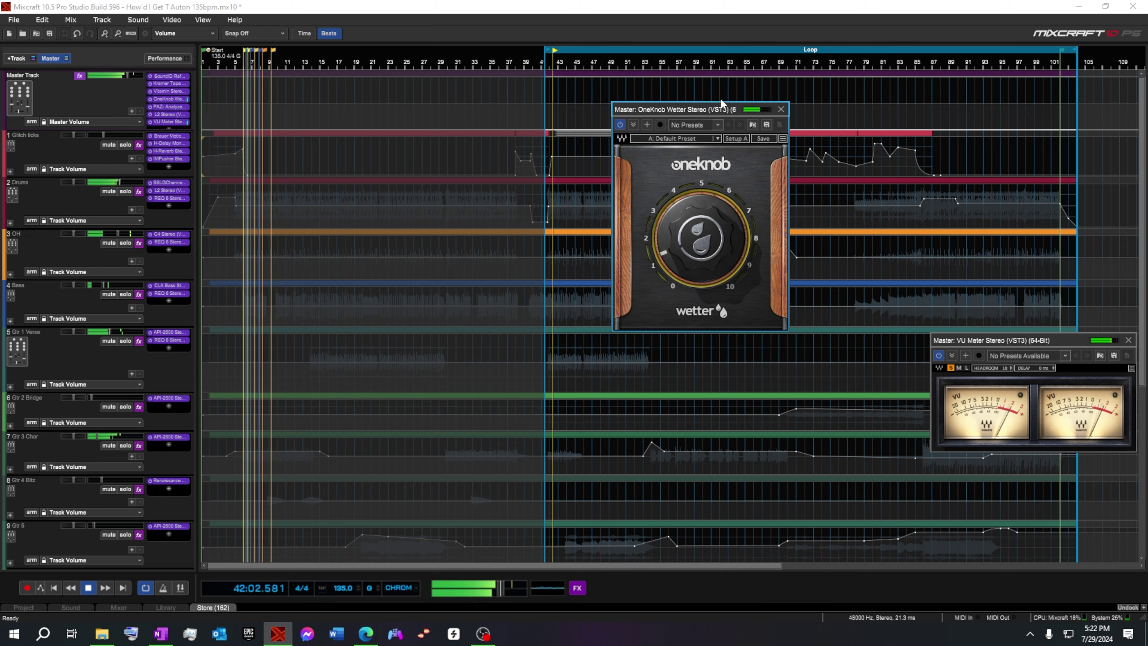
left_click(648, 113)
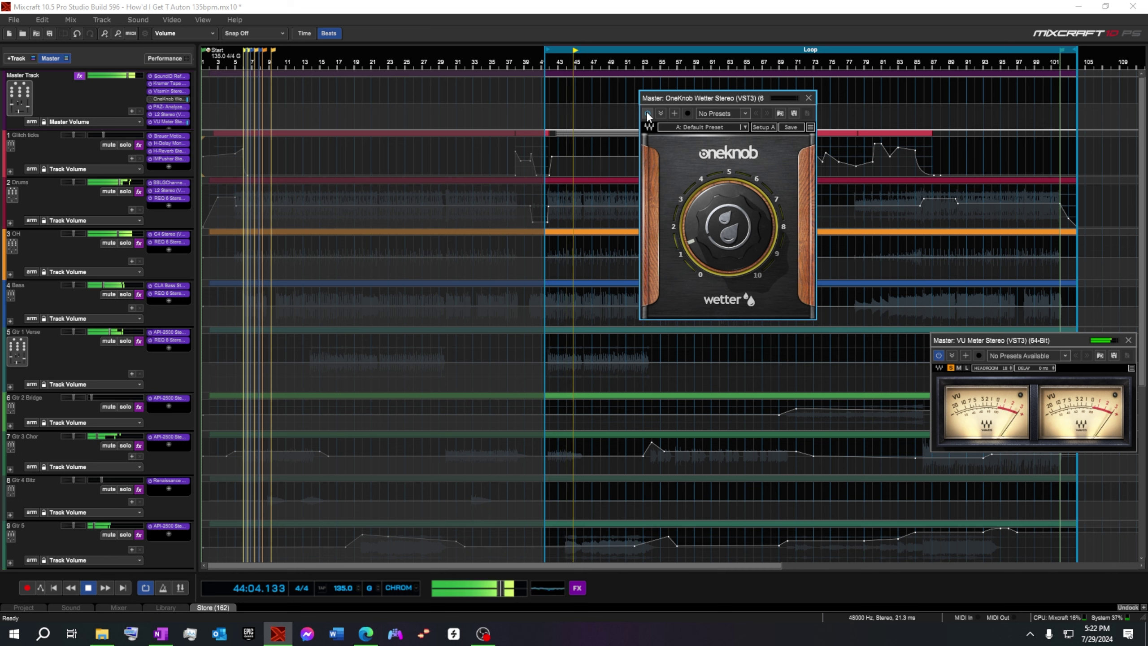
left_click(648, 113)
Step: Audition OneKnob Wetter amounts up to 8.2 on the playing mix, settle at about 2 and stop playback
left_click_drag(700, 226, 699, 124)
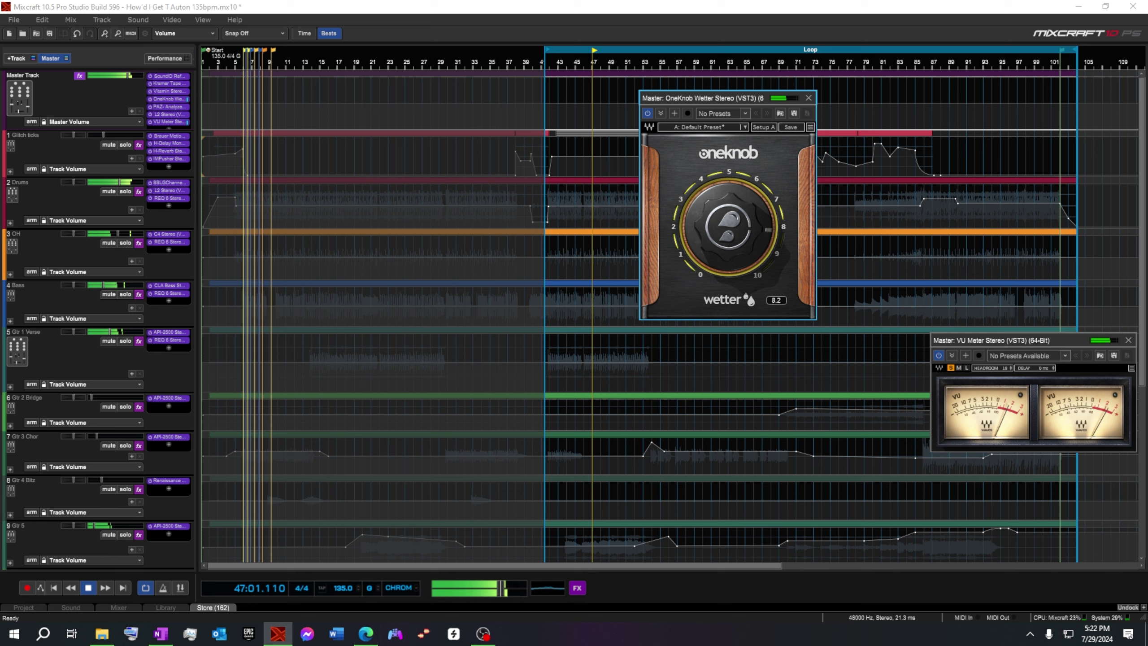
left_click_drag(728, 194, 729, 288)
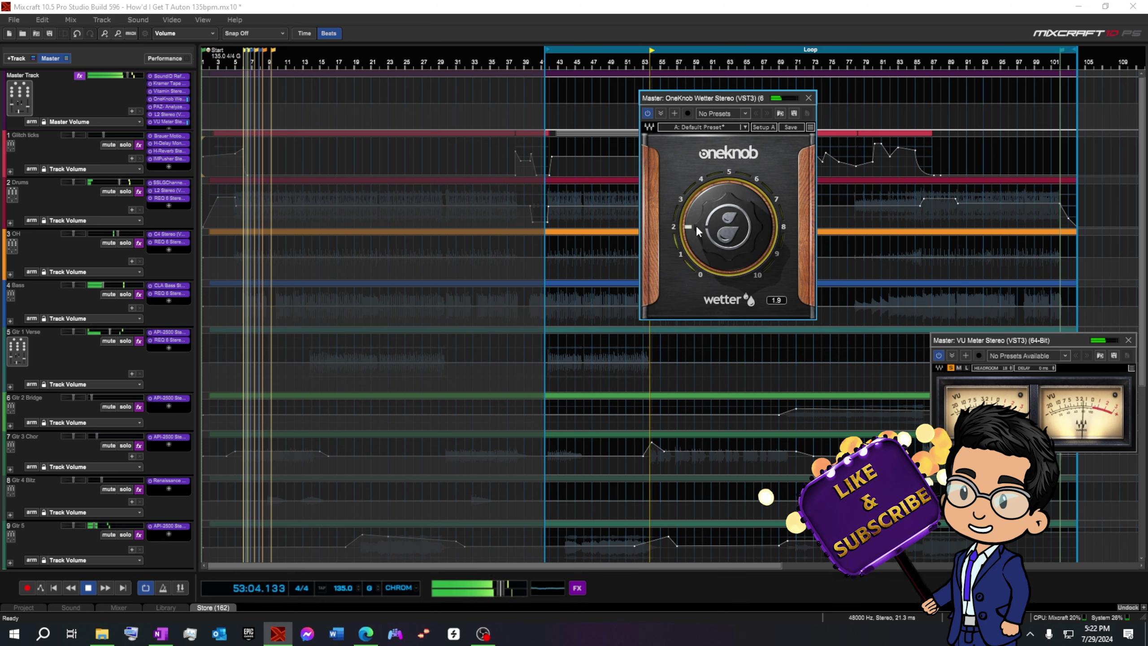
left_click_drag(695, 225, 696, 222)
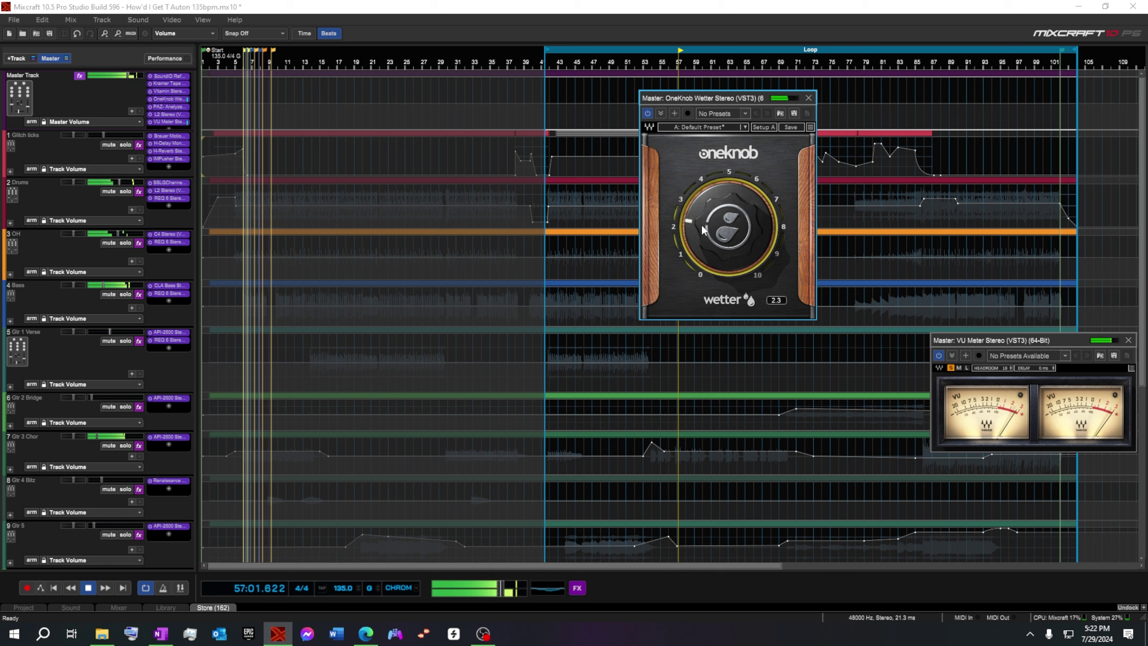
left_click_drag(701, 224, 702, 227)
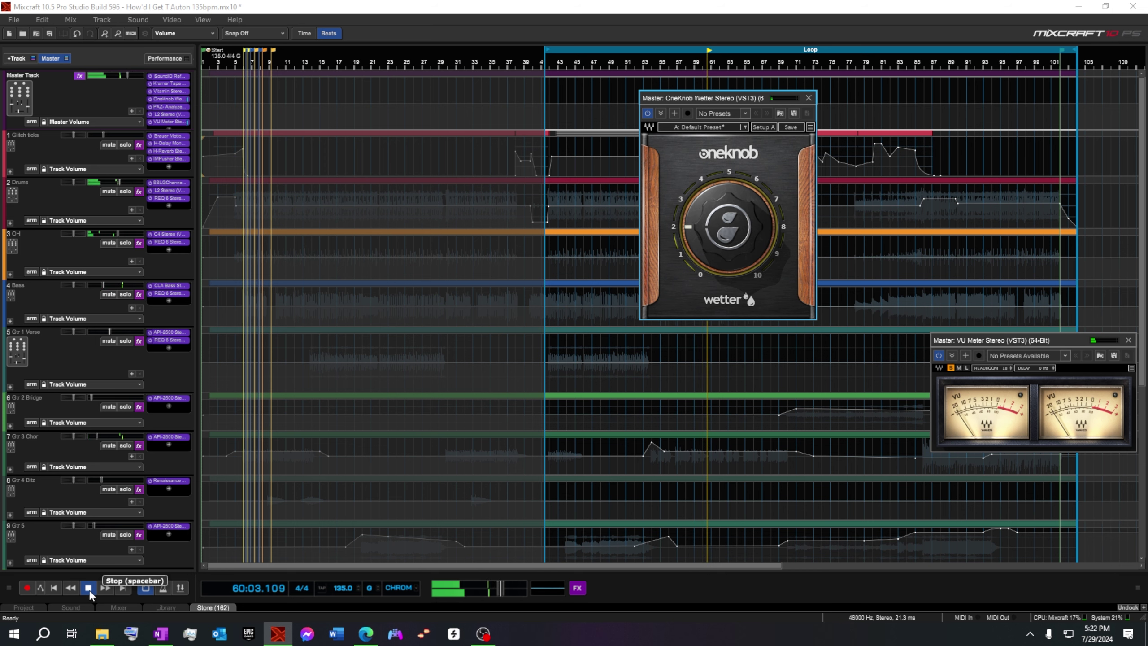
left_click(89, 589)
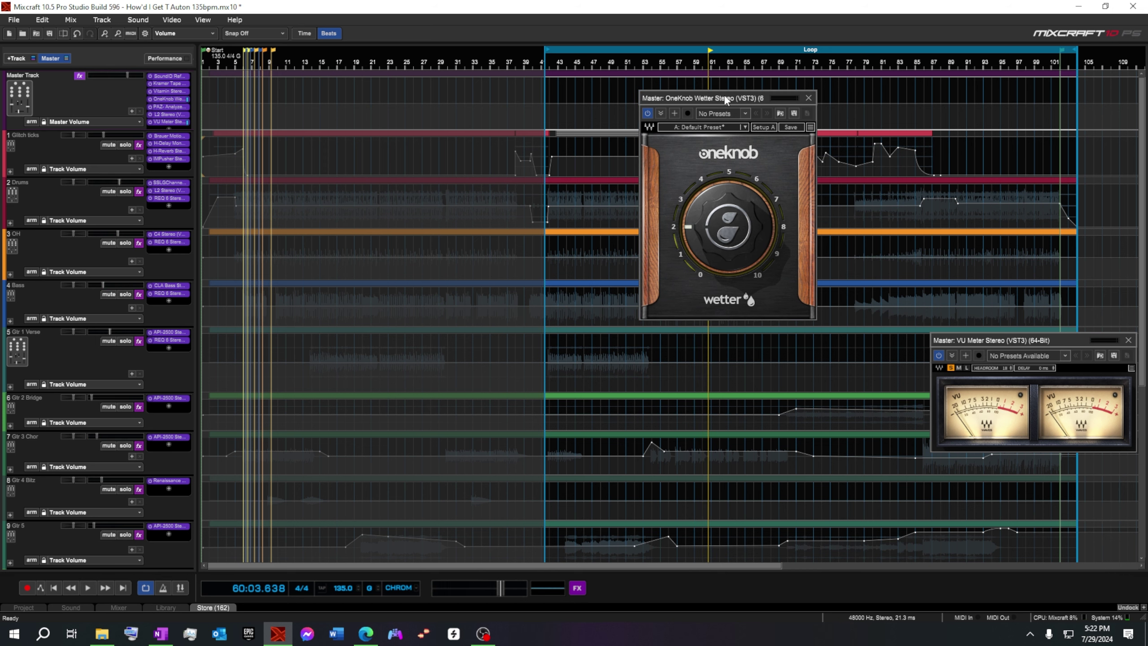
Step: Close OneKnob Wetter and view the Waves plugins listed in the Mixcraft store, then hide the store
left_click_drag(725, 99, 303, 130)
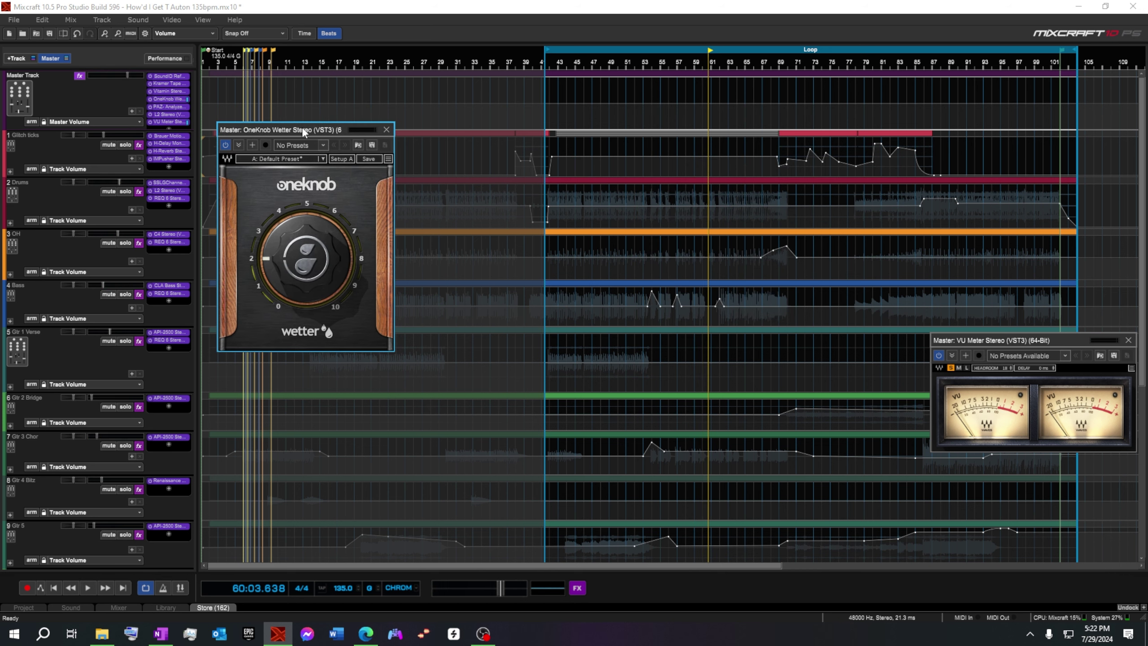
left_click(386, 131)
left_click(1065, 606)
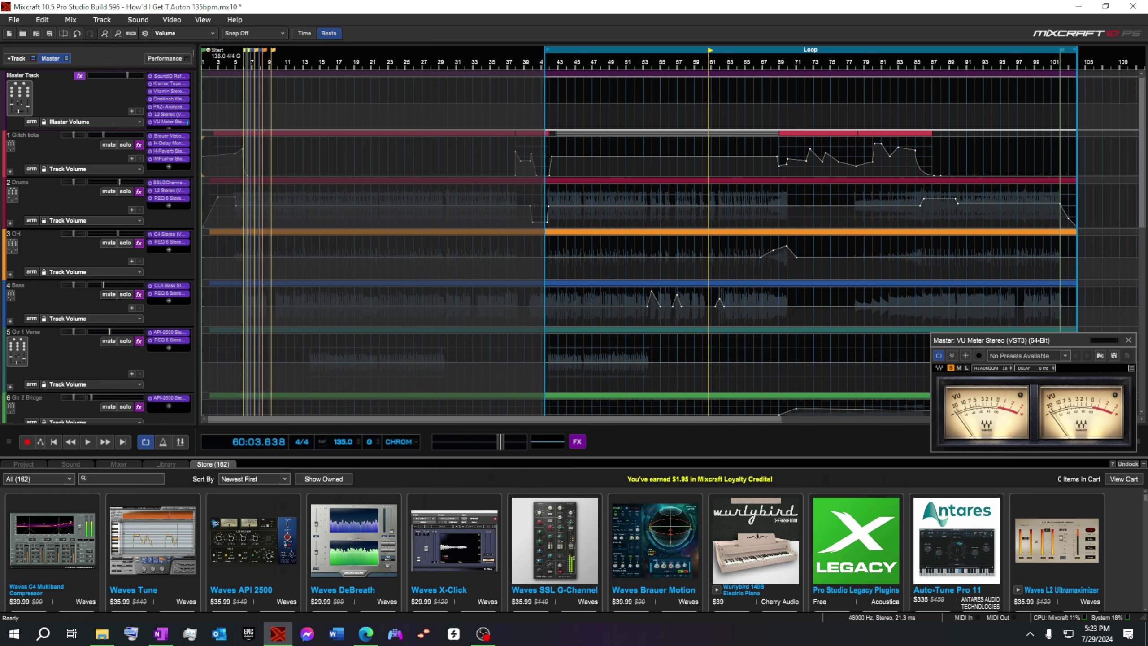
left_click(1128, 464)
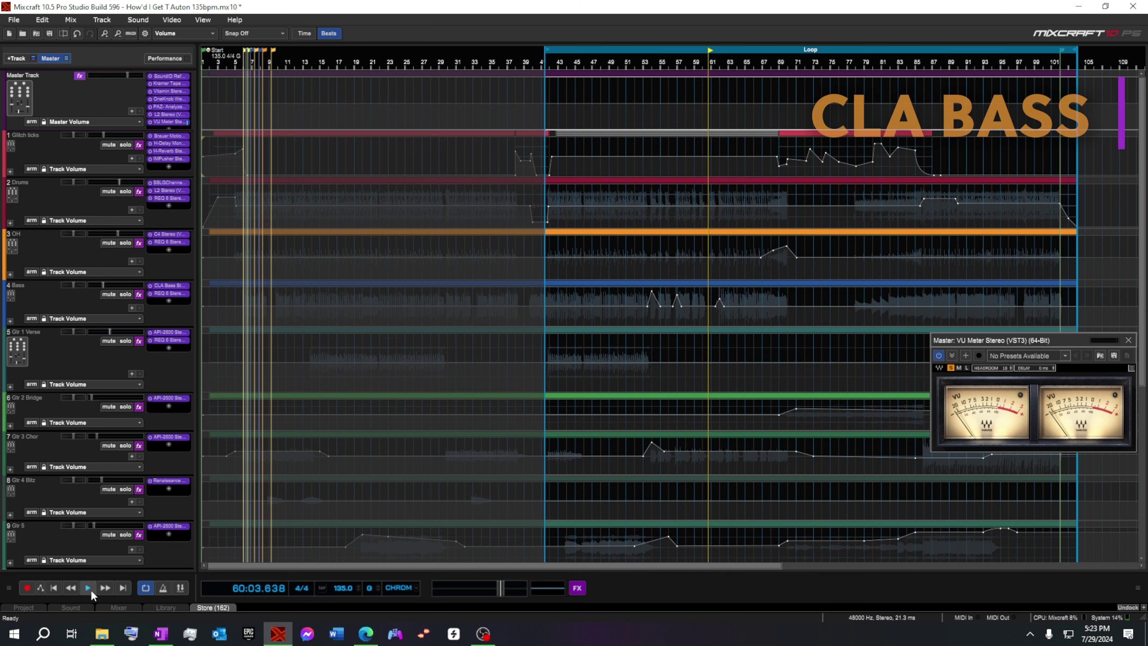
Step: Open CLA Bass on the Bass track, solo that track and compare its playback with the plugin bypassed and enabled
left_click(167, 285)
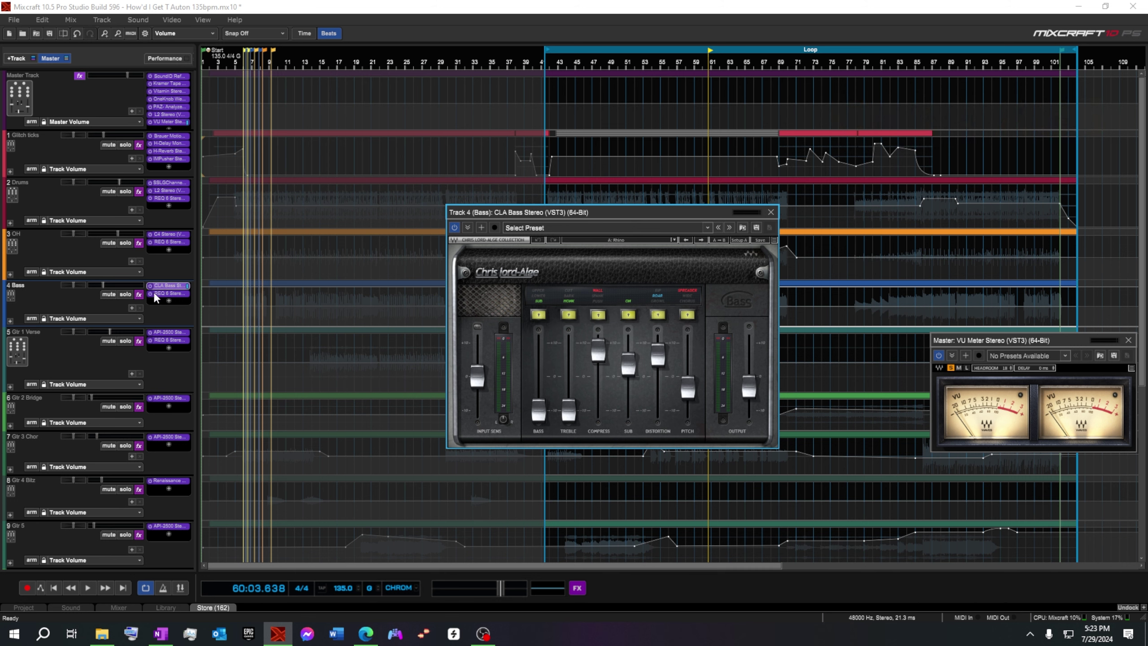
left_click(125, 294)
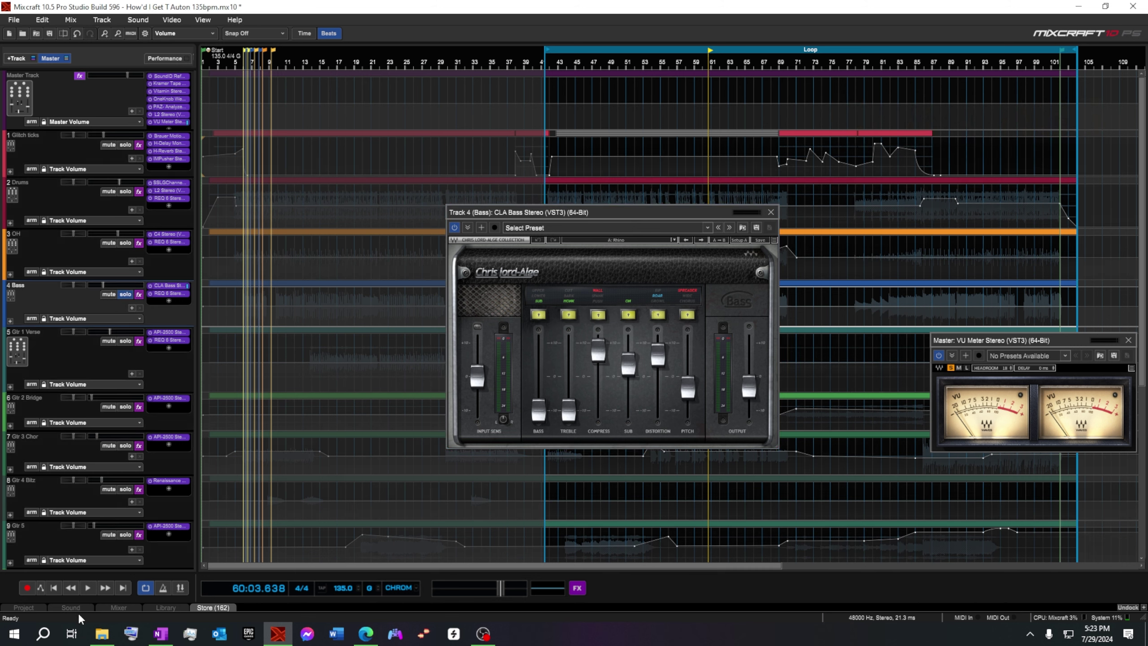
left_click(454, 227)
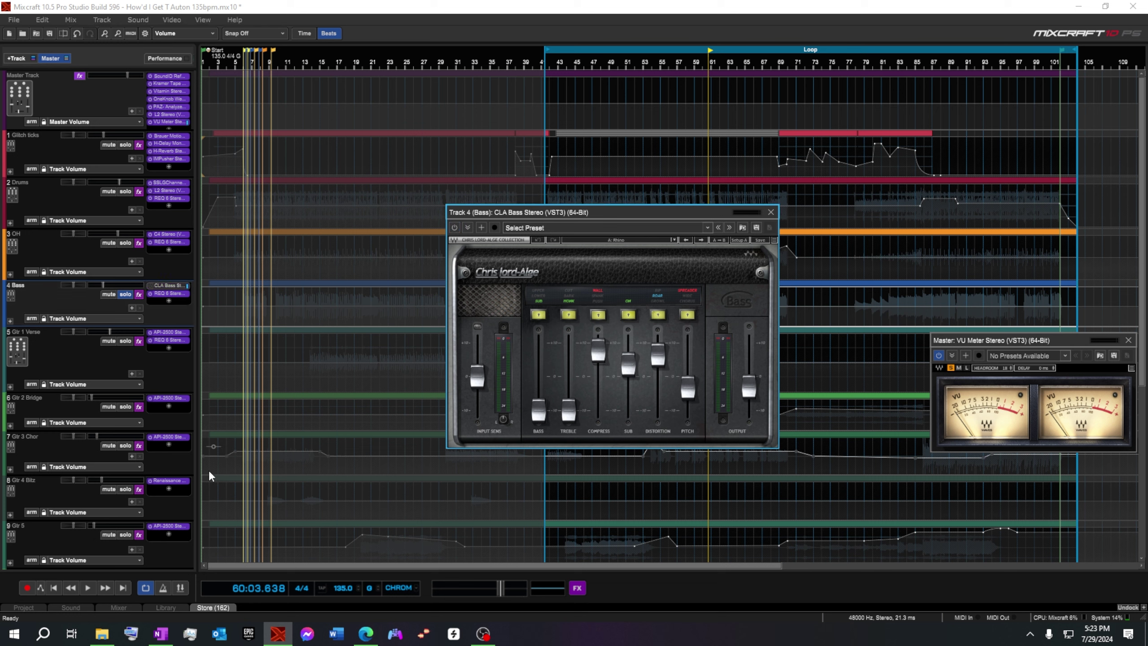
left_click(88, 588)
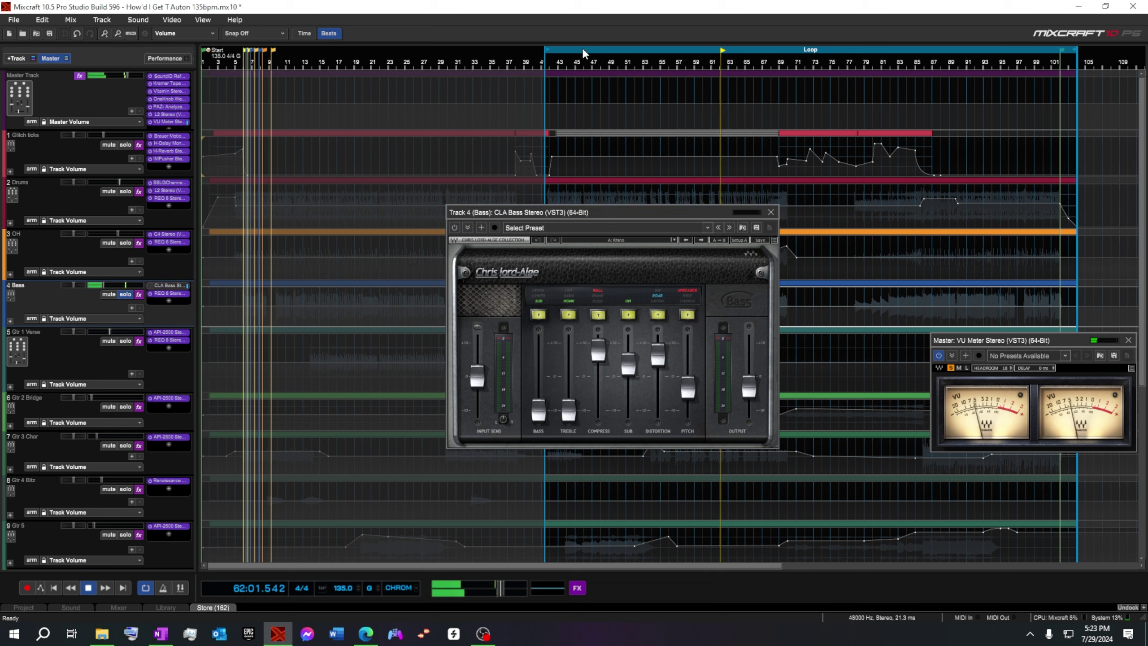
left_click(454, 227)
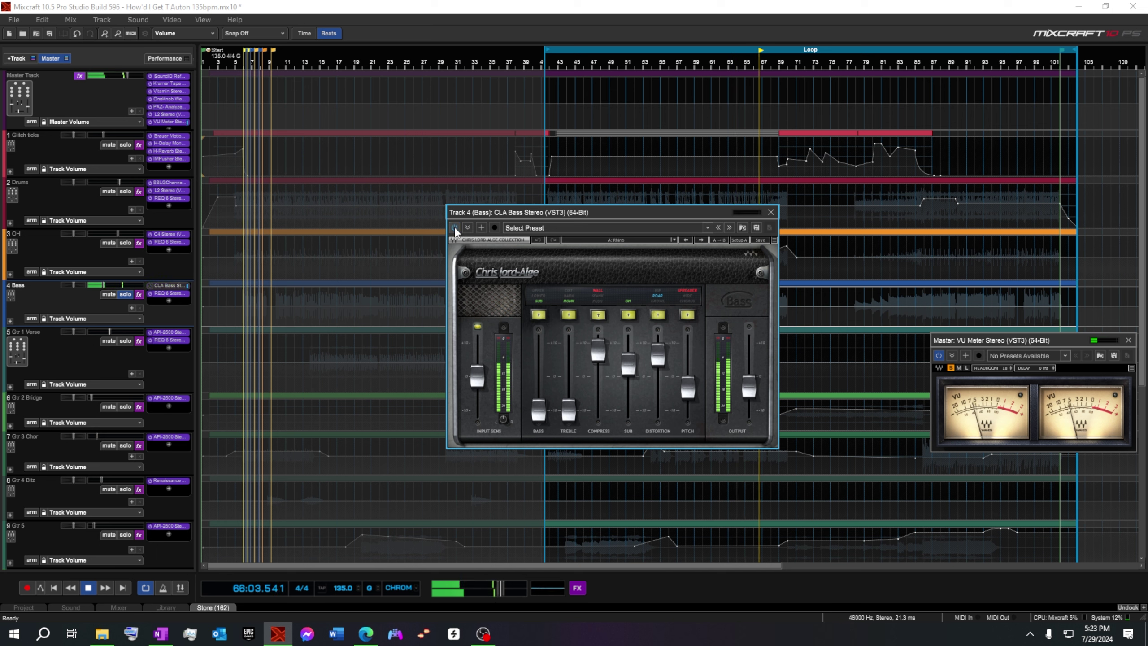
left_click(454, 227)
left_click(454, 227)
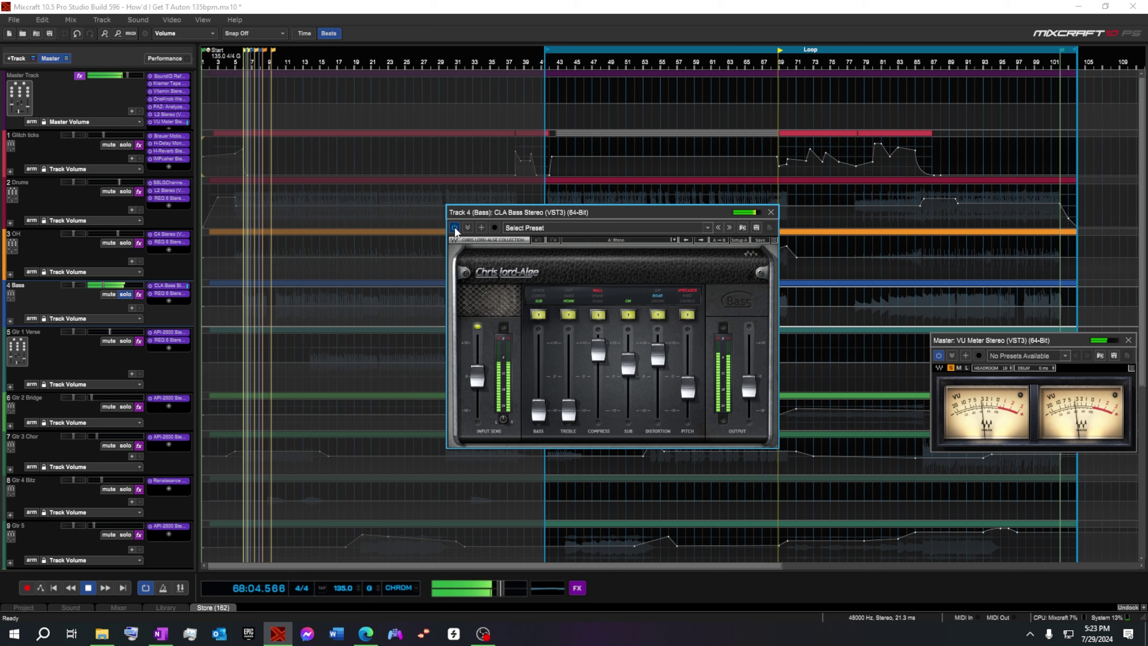
Step: Replay the soloed bass from near the loop start, glance at its subtracks and compare CLA Bass bypassed and re-enabled
left_click(553, 53)
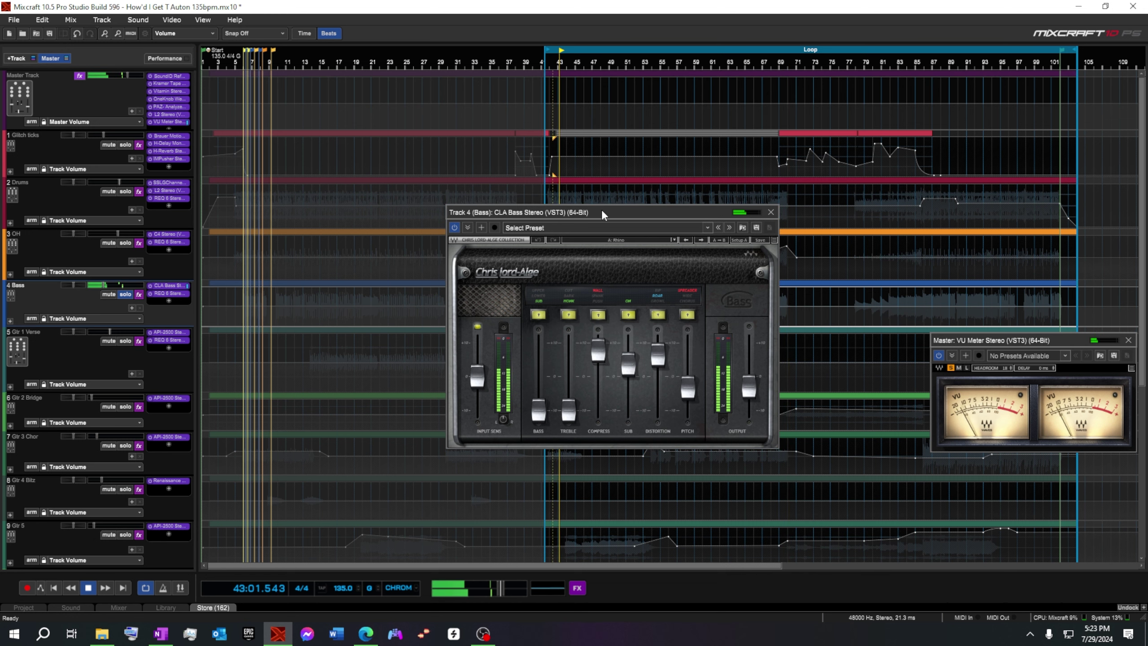
left_click_drag(603, 209, 766, 175)
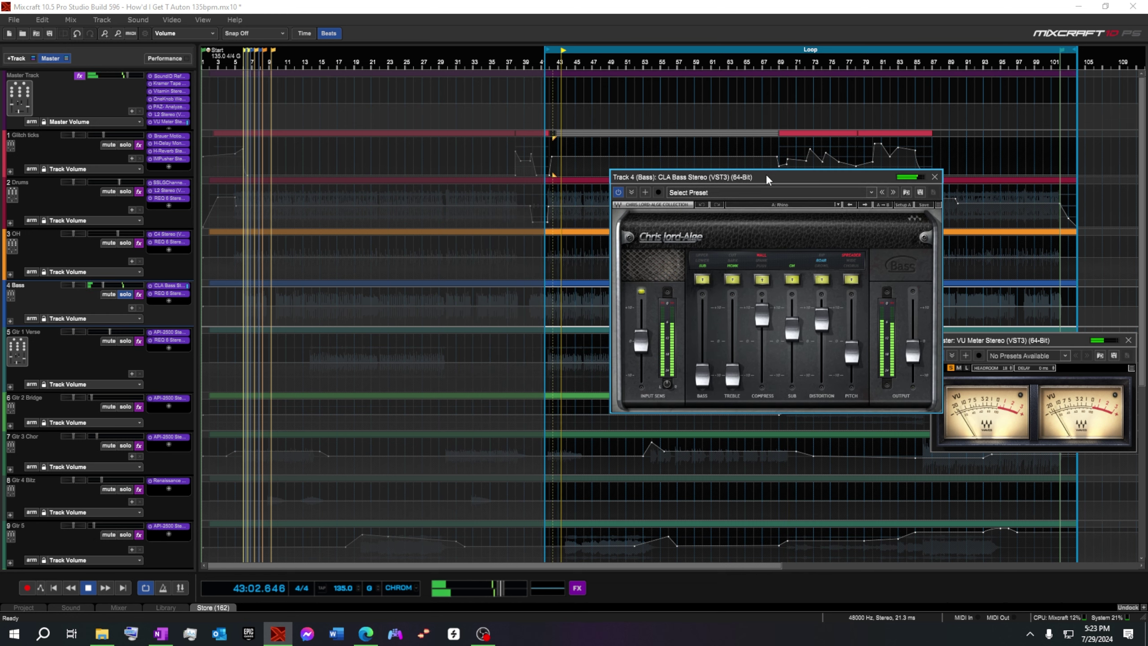
left_click(10, 320)
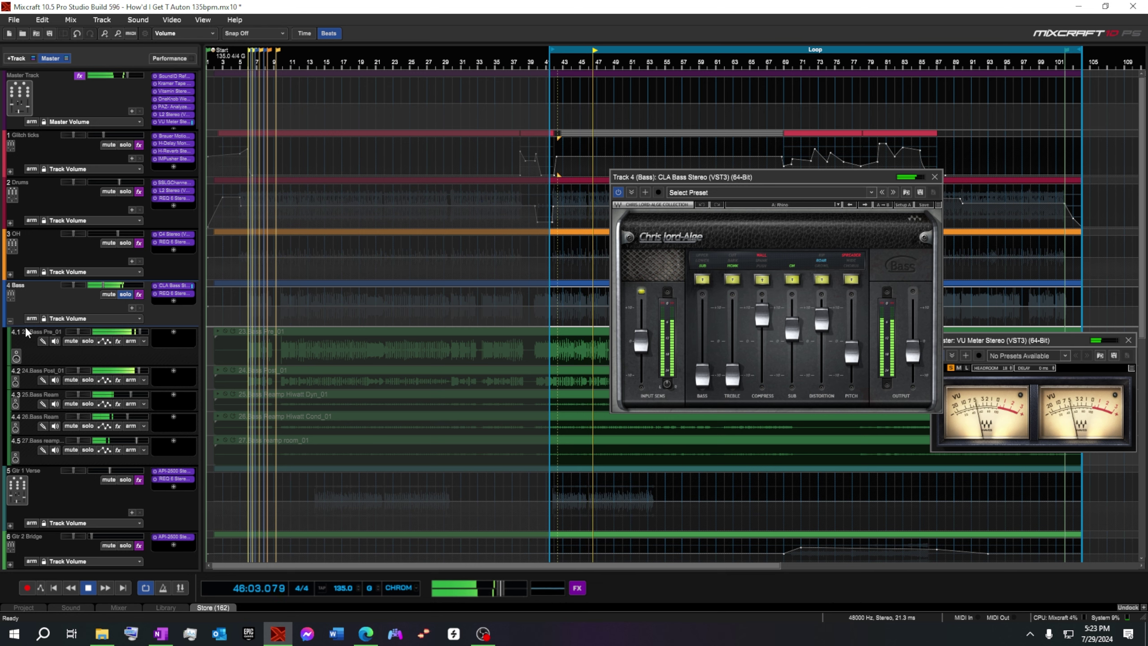
left_click(10, 321)
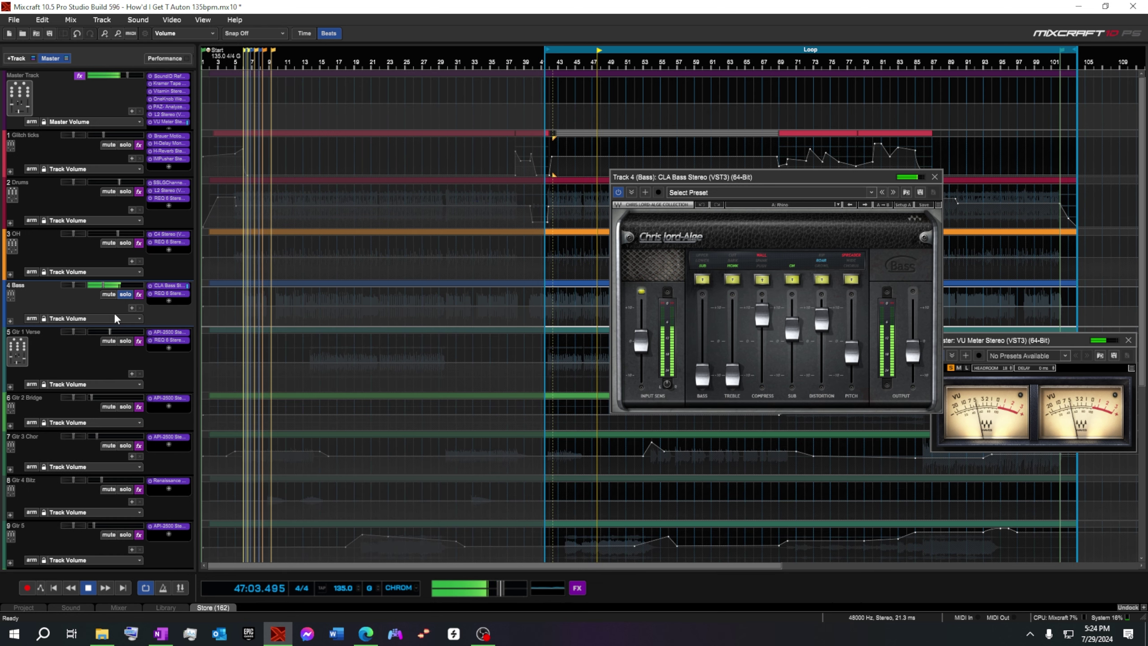
left_click(619, 193)
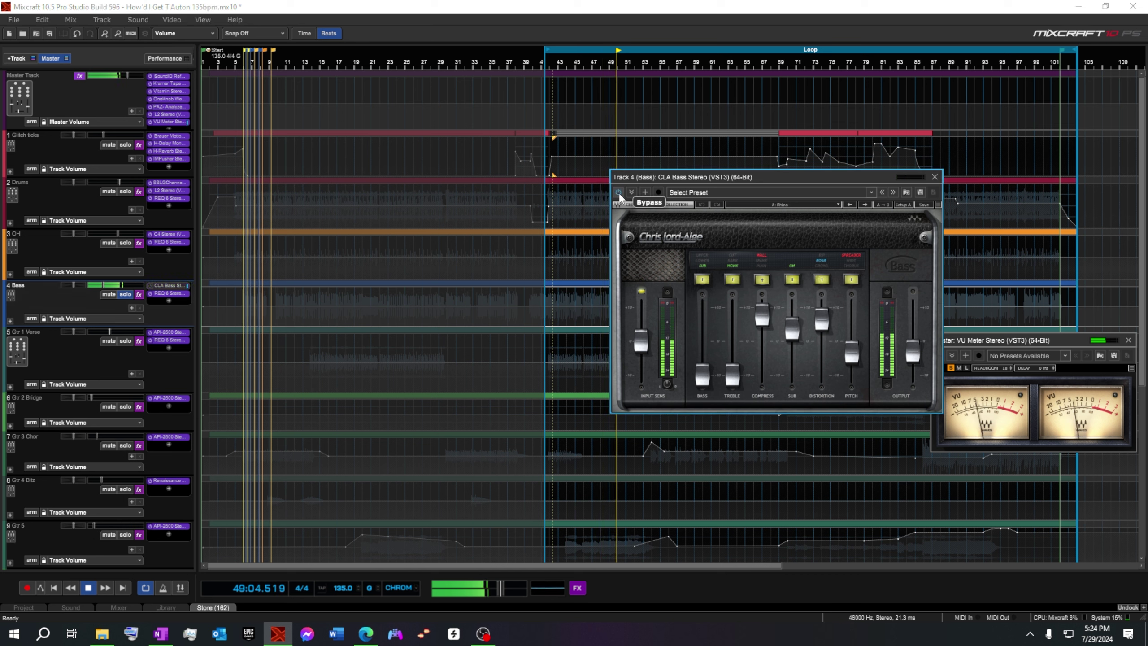
left_click(618, 193)
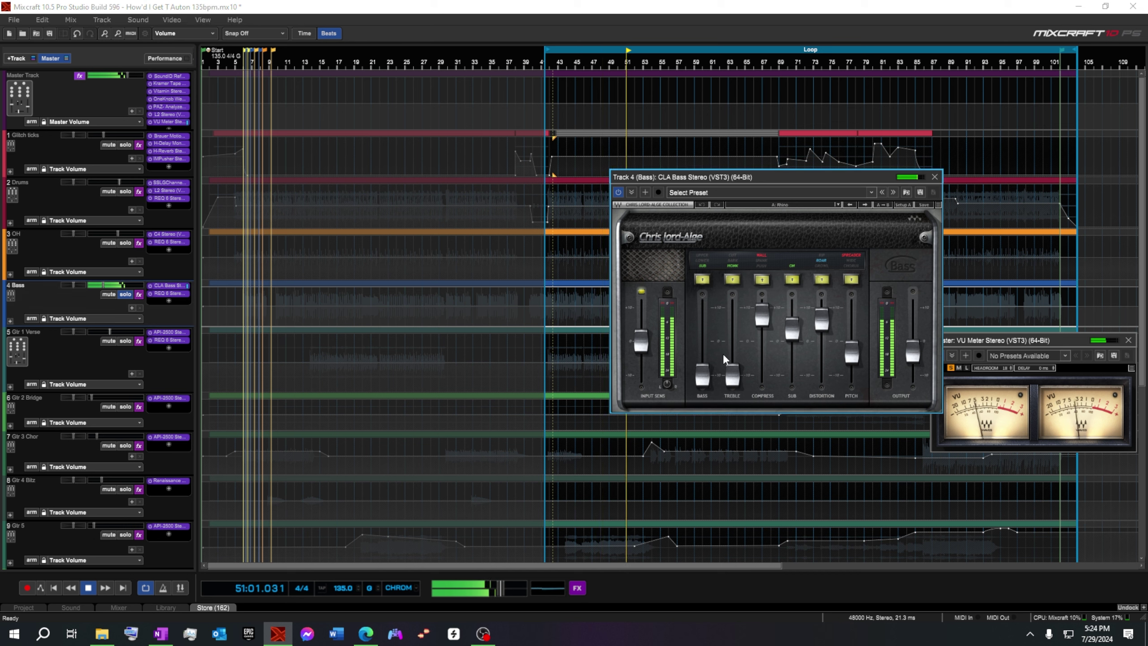
Step: Audition a higher CLA Bass low-end level, settle on a modest Bass boost and nudge the Pitch level up slightly
left_click_drag(733, 358, 701, 328)
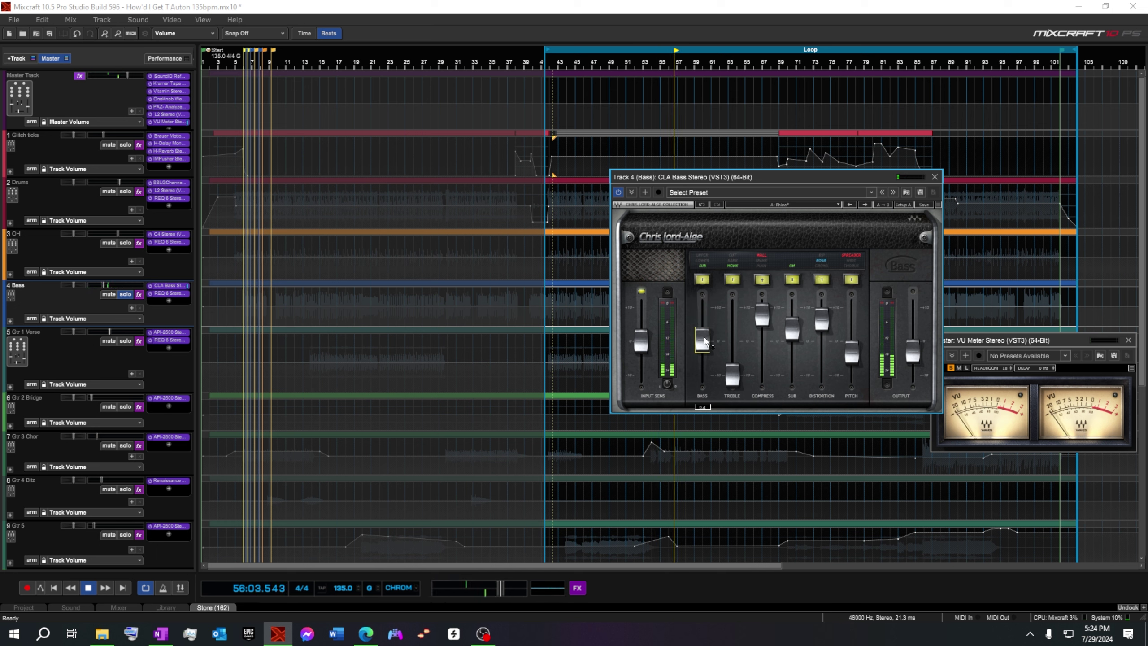
mouse_move(702, 342)
left_mouse_down()
mouse_move(702, 375)
mouse_move(702, 308)
mouse_move(702, 356)
left_mouse_up()
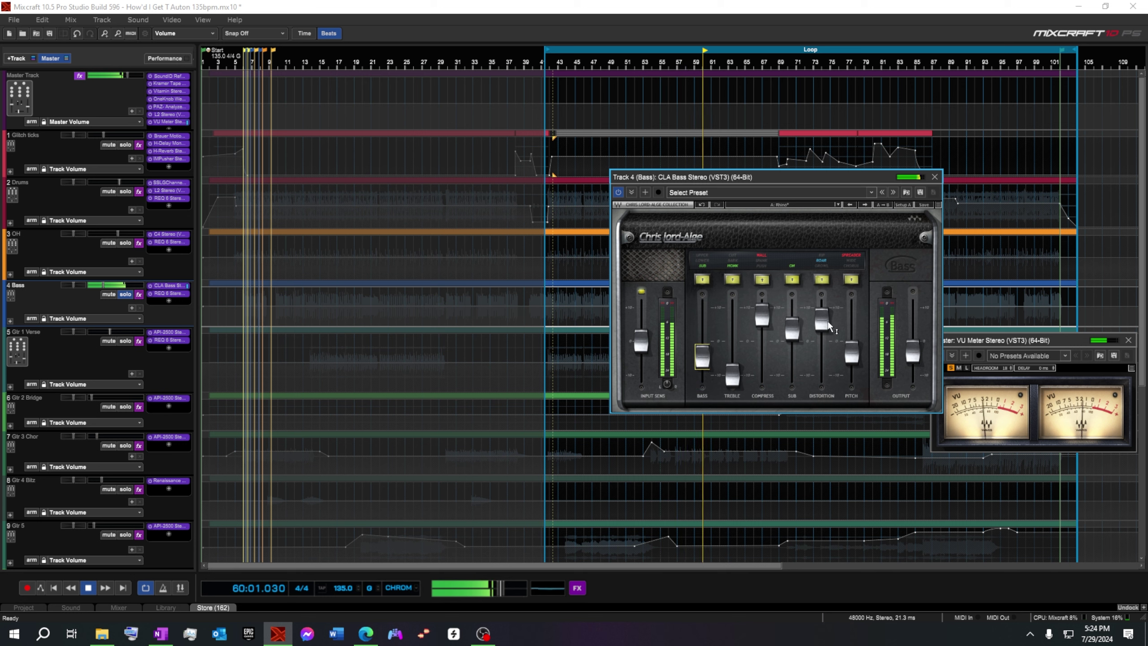
mouse_move(853, 346)
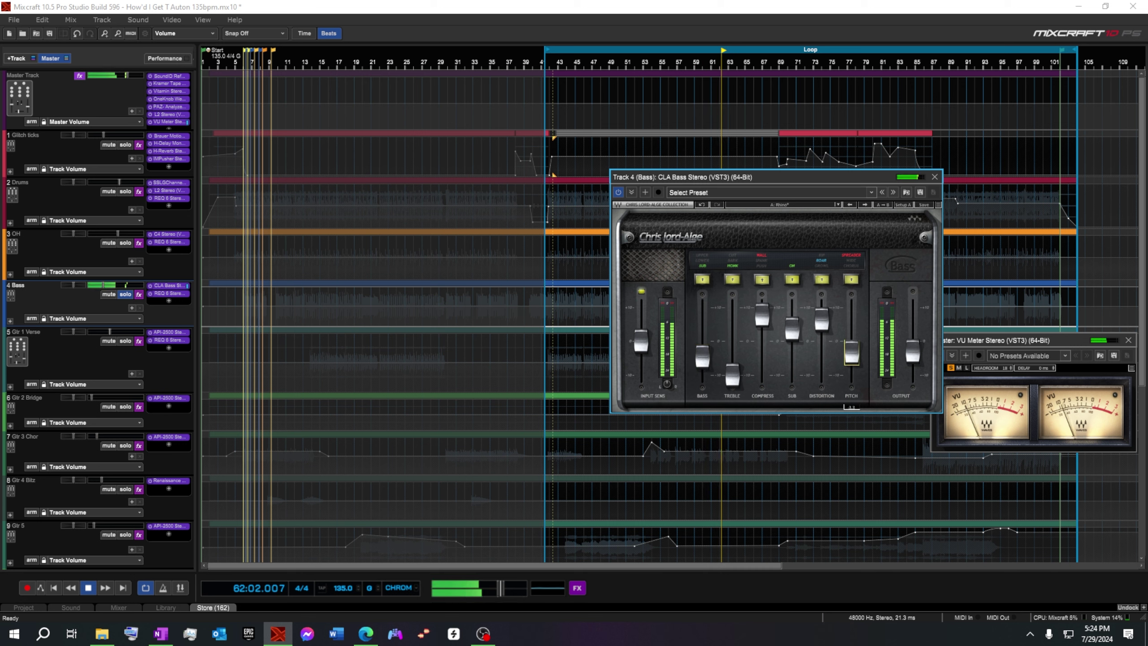
mouse_move(853, 348)
left_mouse_down()
mouse_move(854, 304)
mouse_move(852, 380)
mouse_move(852, 350)
left_mouse_up()
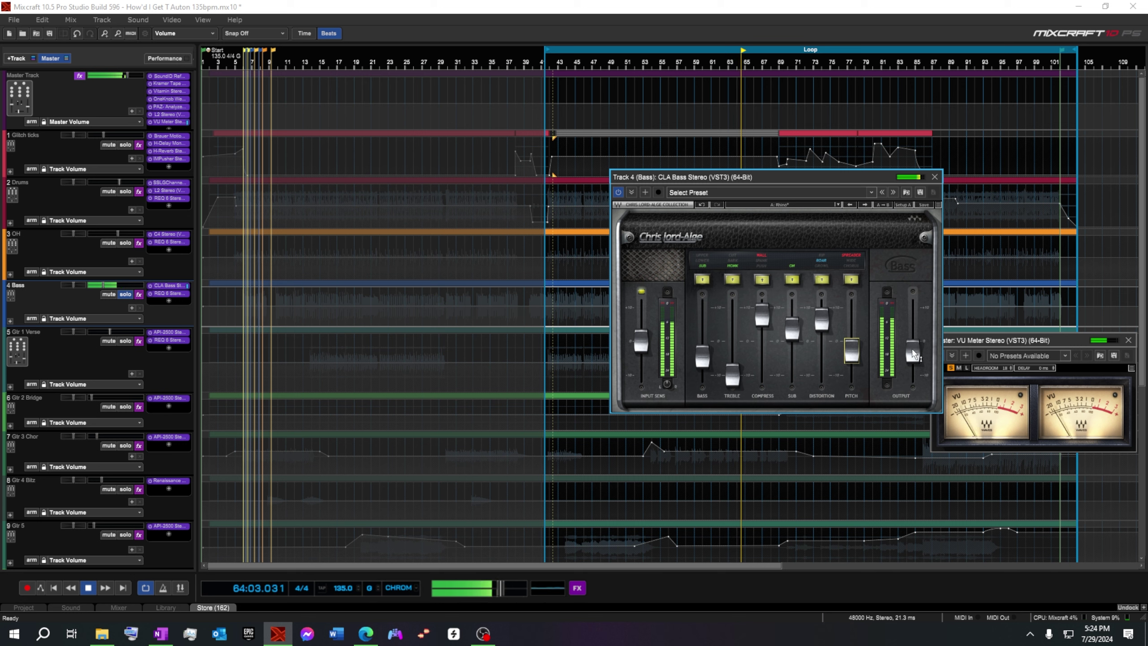
mouse_move(913, 349)
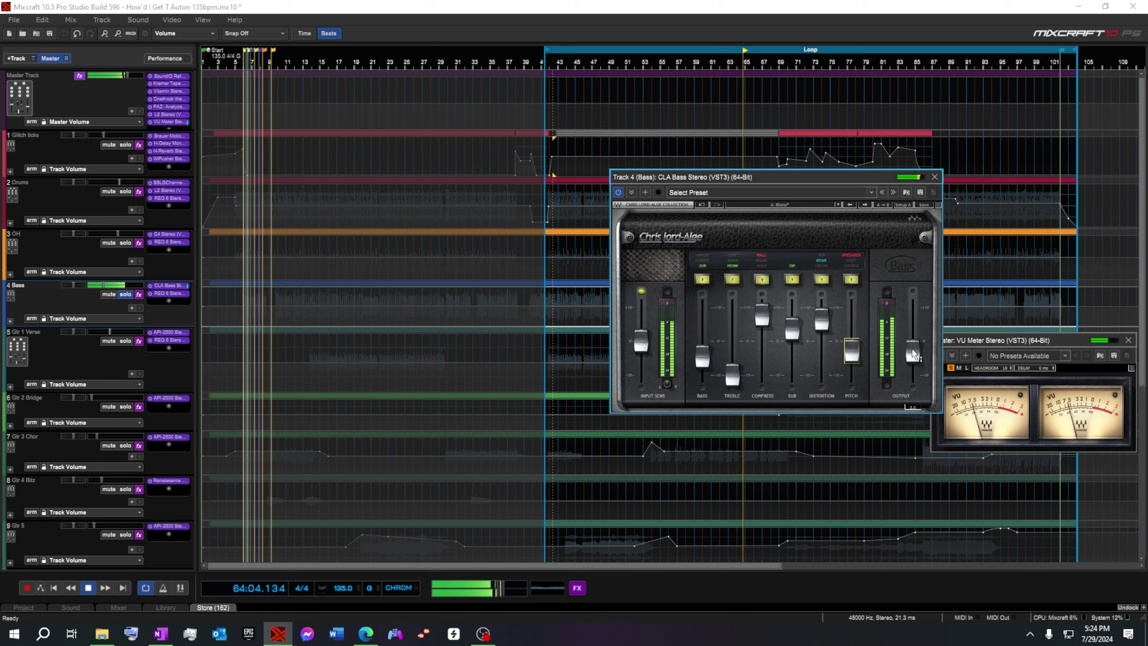
Step: Solo the Drums alongside the Bass and raise the CLA Bass output slightly while replaying from about bar 43
left_click(126, 192)
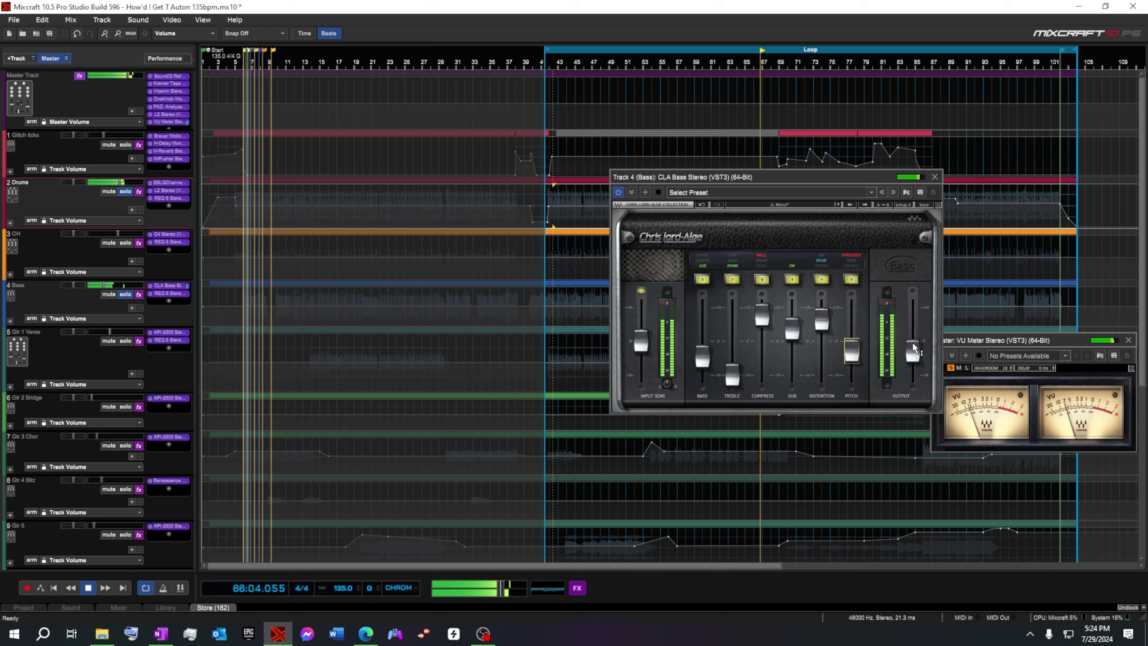
mouse_move(914, 345)
left_mouse_down()
mouse_move(914, 332)
mouse_move(914, 374)
mouse_move(913, 344)
left_mouse_up()
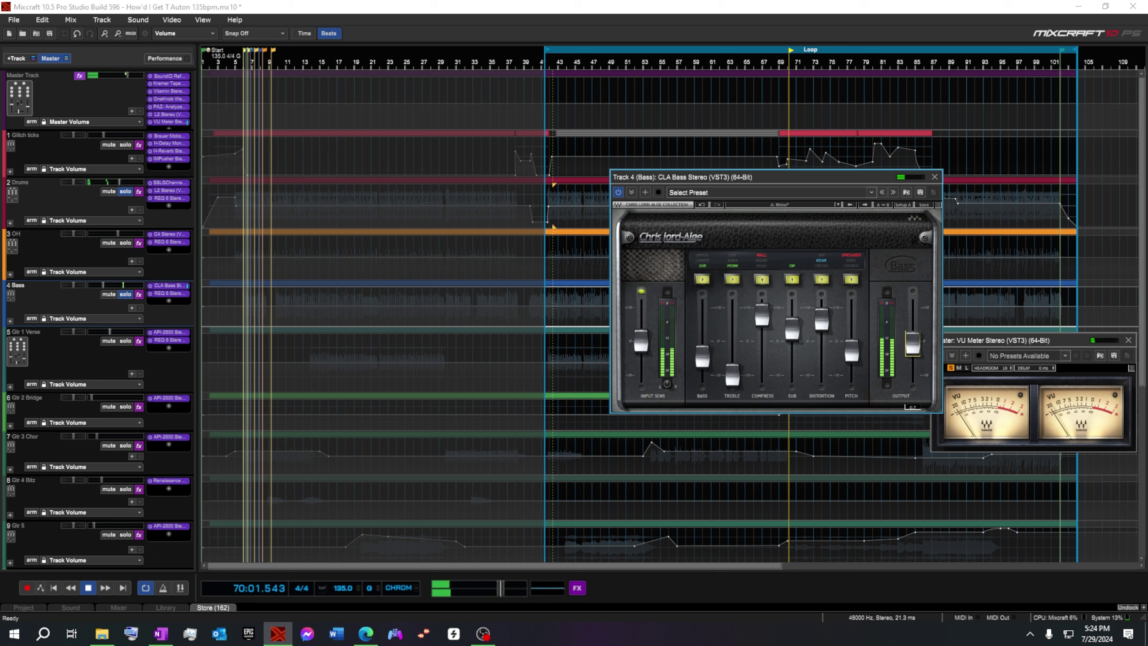
left_click(557, 62)
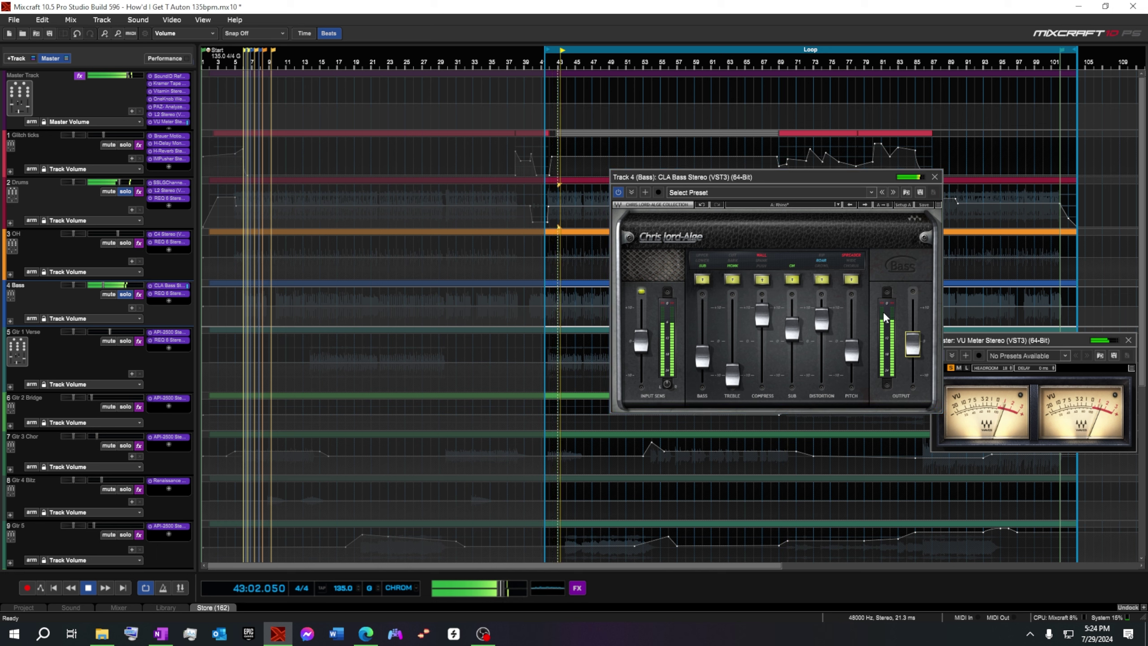
mouse_move(913, 333)
left_mouse_down()
mouse_move(913, 308)
mouse_move(913, 380)
mouse_move(913, 314)
mouse_move(914, 359)
mouse_move(913, 336)
left_mouse_up()
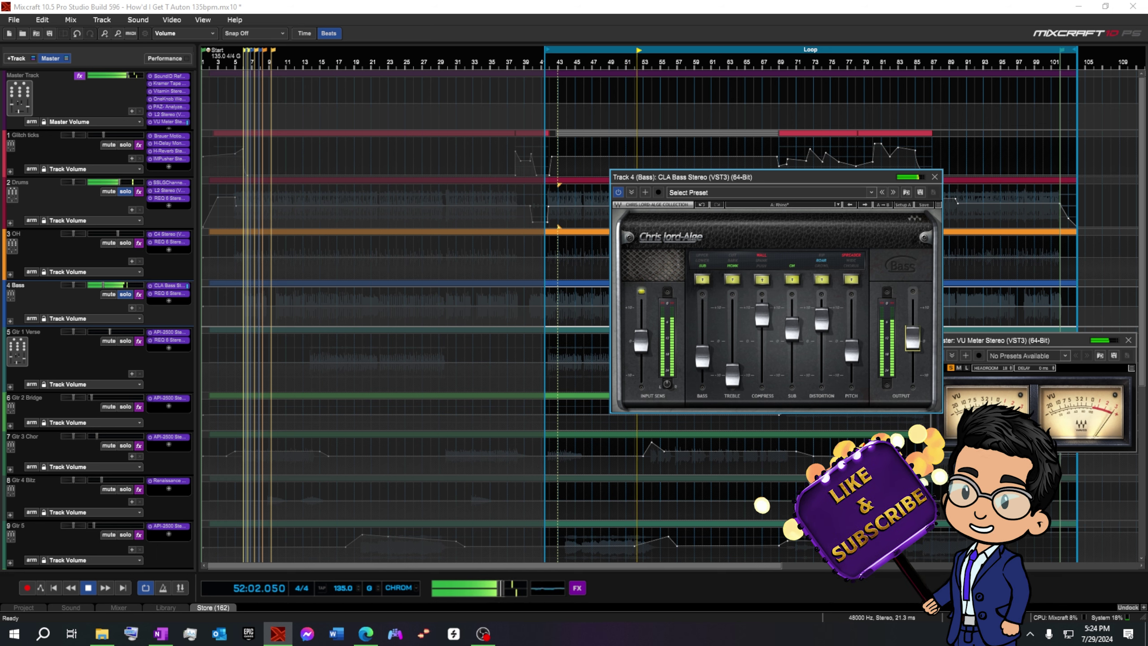
Step: Add the OH track to the solo, trim the CLA Bass output down slightly, then unsolo Bass, OH and Drums
left_click(120, 243)
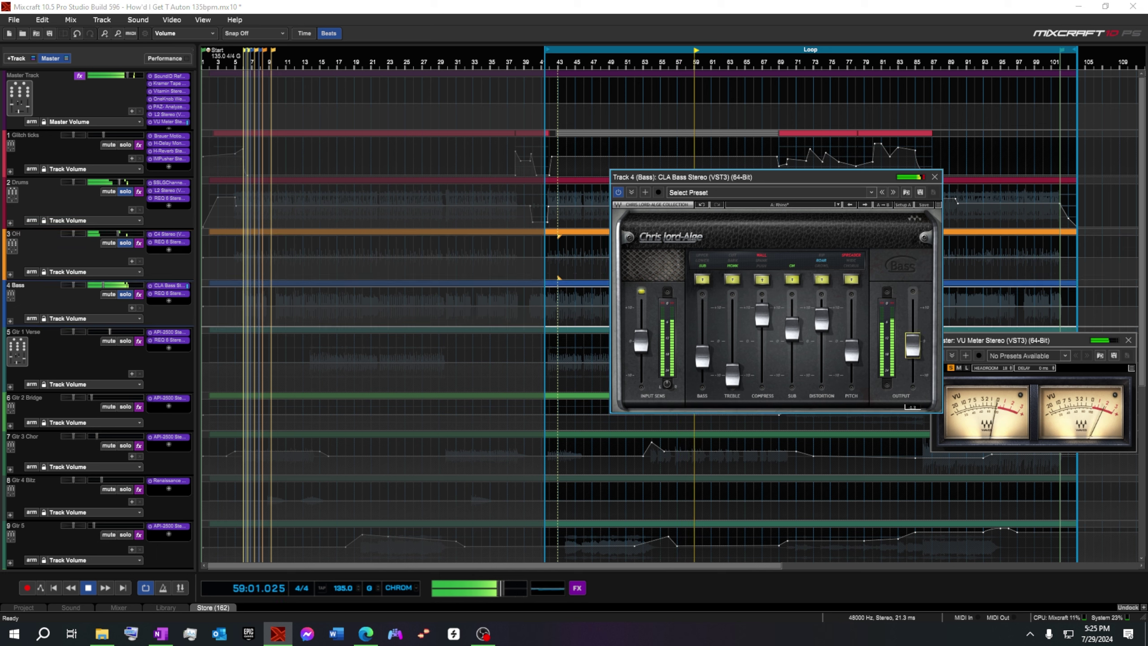
left_click_drag(915, 351, 915, 361)
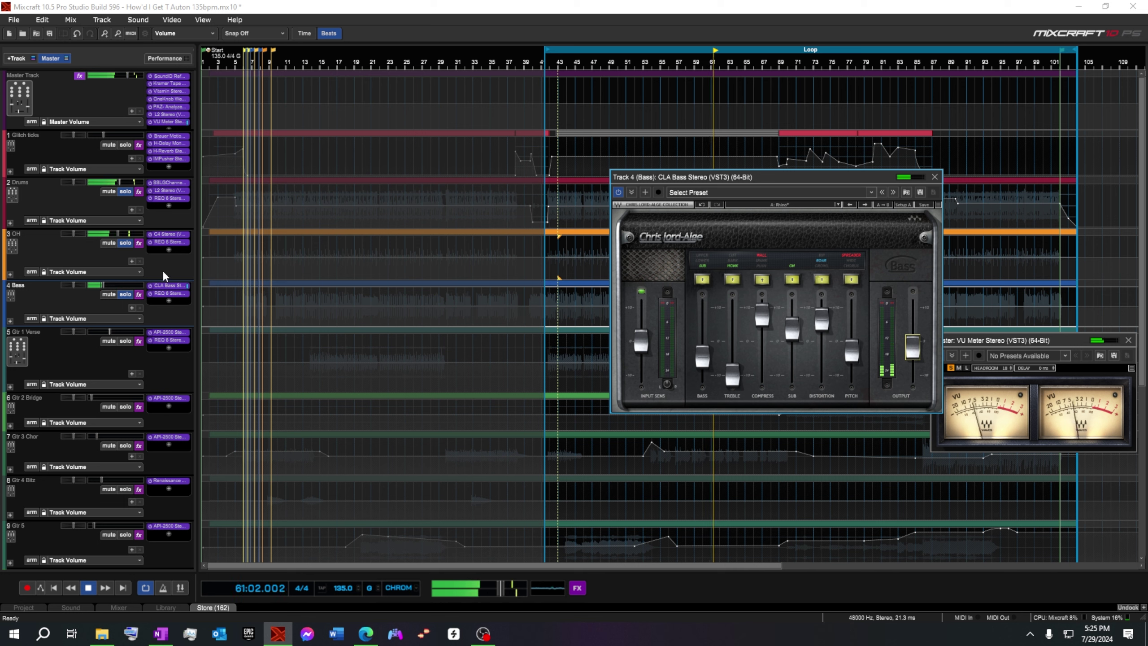
left_click(125, 294)
left_click(125, 243)
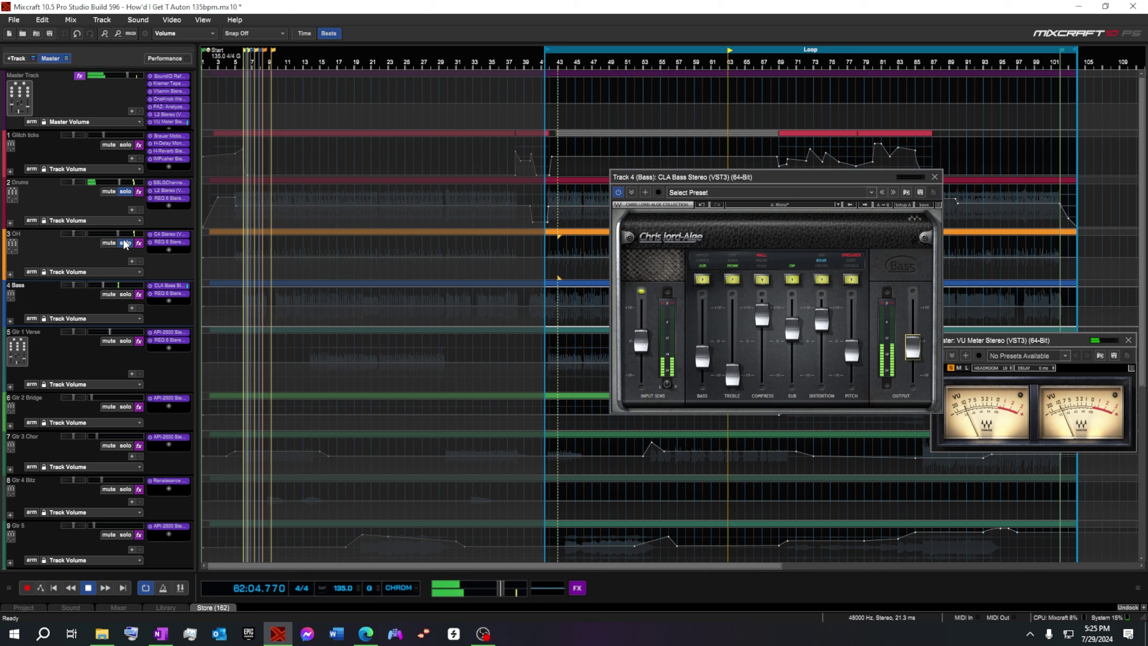
left_click(126, 191)
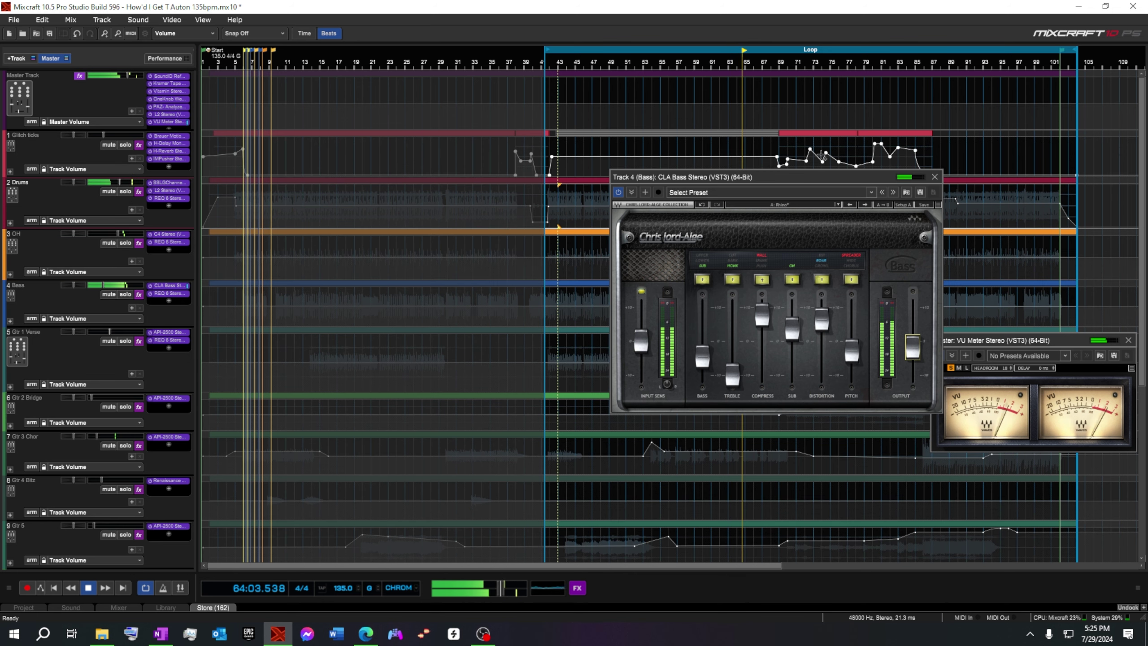
Step: Close CLA Bass and lower the Out Ceiling of the Master Track's L2 to -5.7, then close the L2
left_click(935, 176)
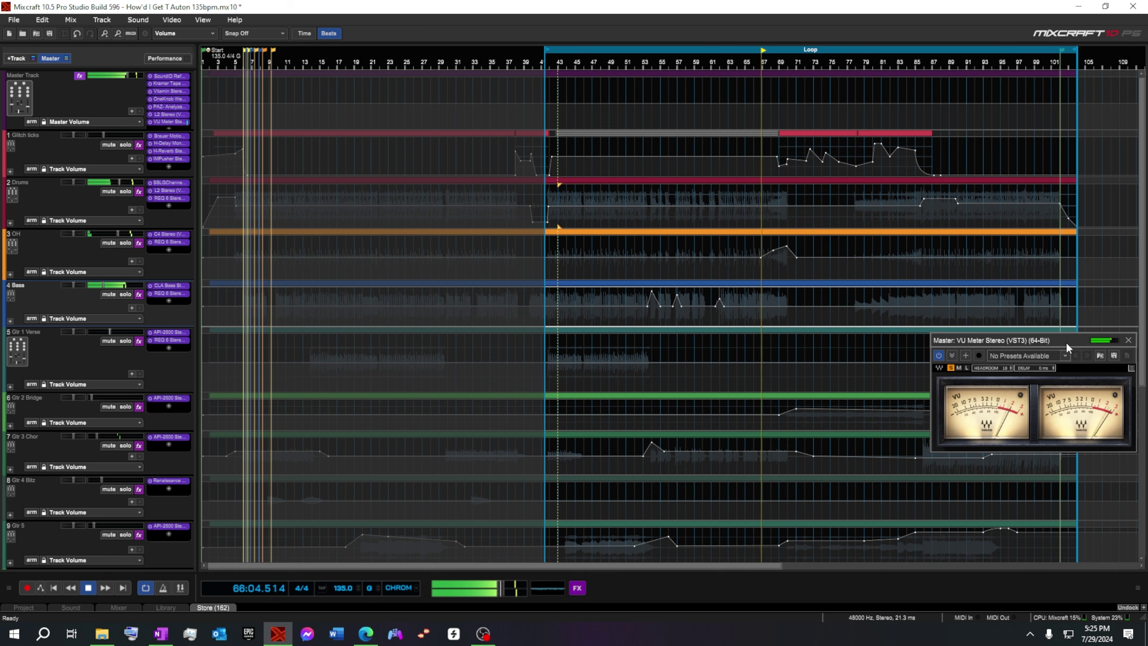
left_click(167, 115)
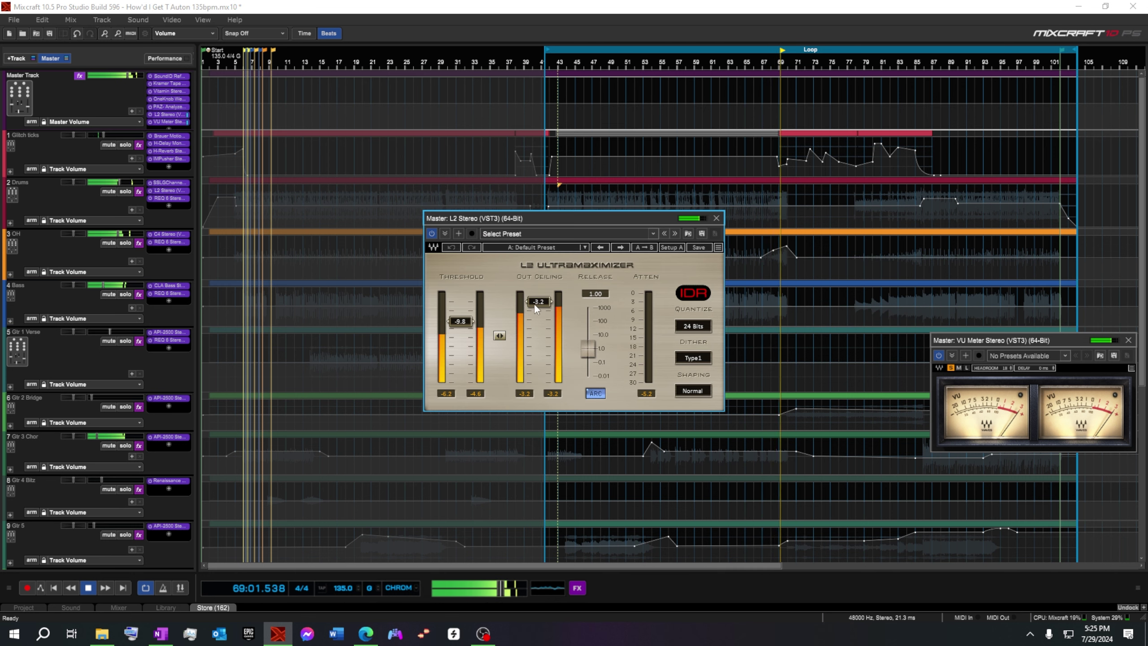
left_click_drag(539, 302, 539, 311)
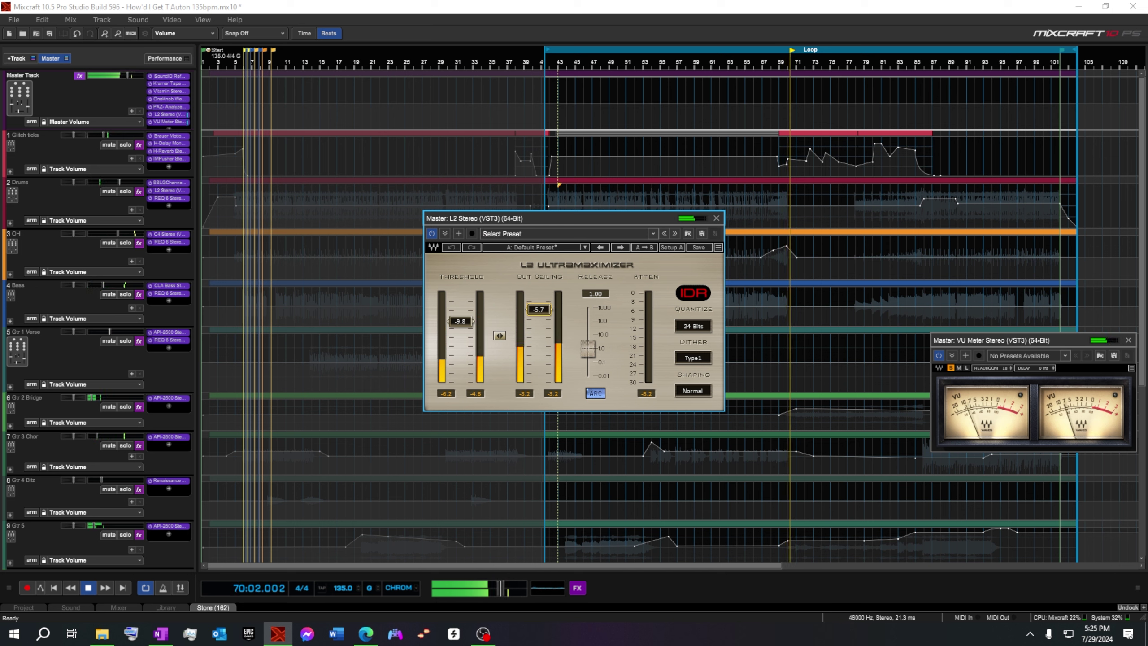
left_click(716, 218)
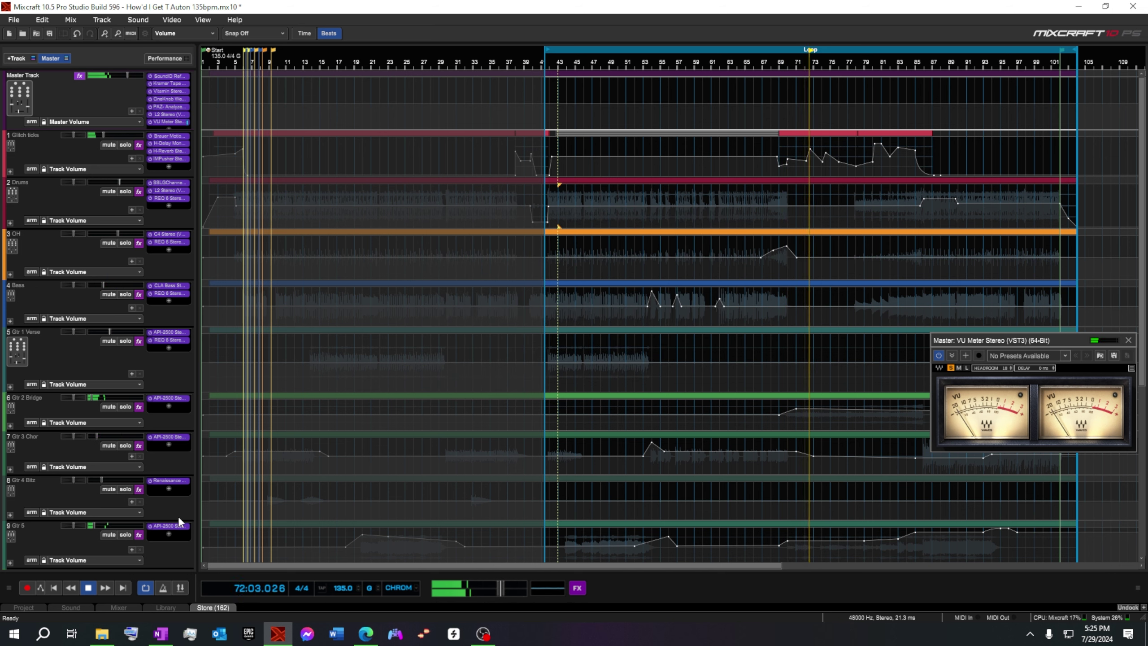
Step: Stop playback, return to the song start and open GTR Tool Rack on the GTR DI verse track inside Gtr 1 Verse
left_click(86, 587)
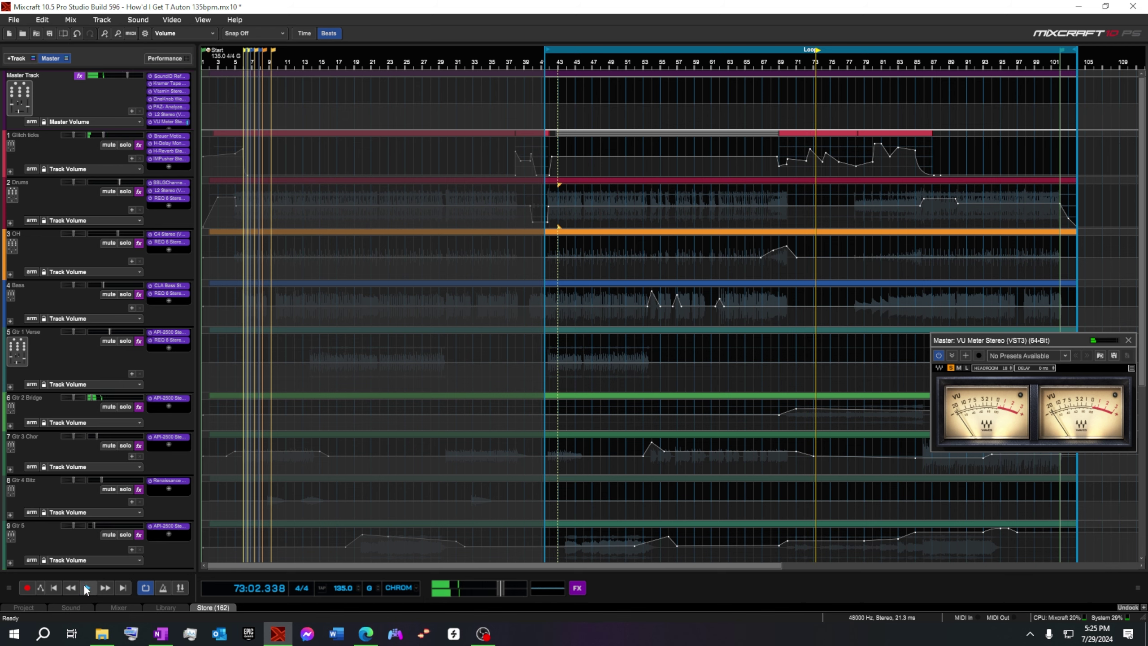
left_click(54, 587)
scroll(170, 372, "down", 1)
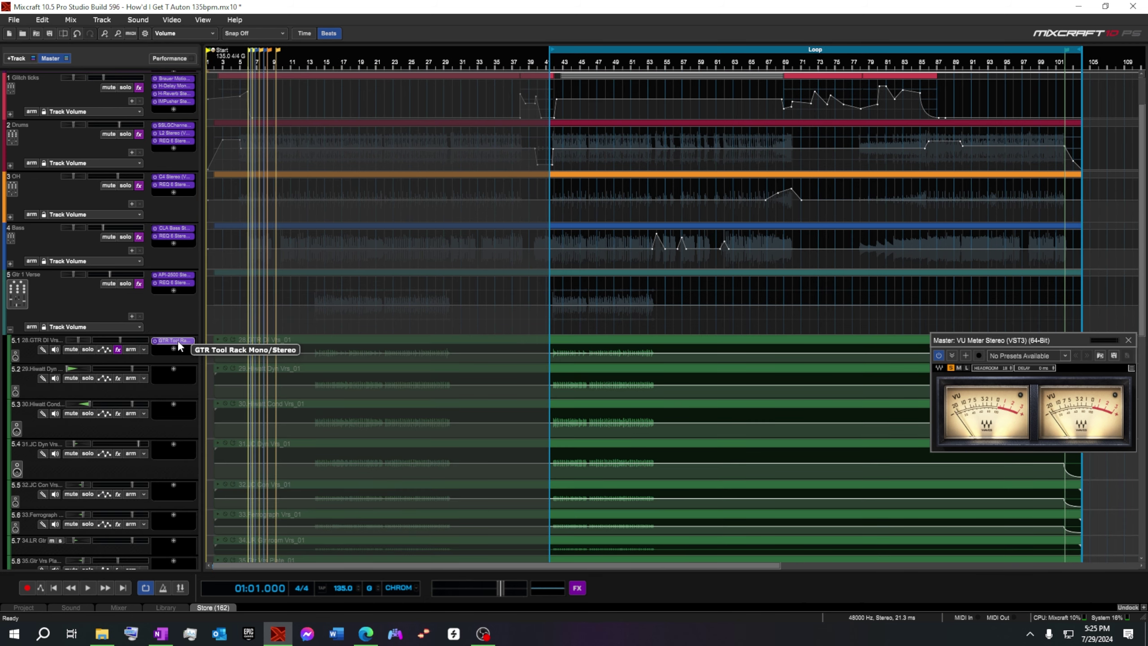
left_click(178, 342)
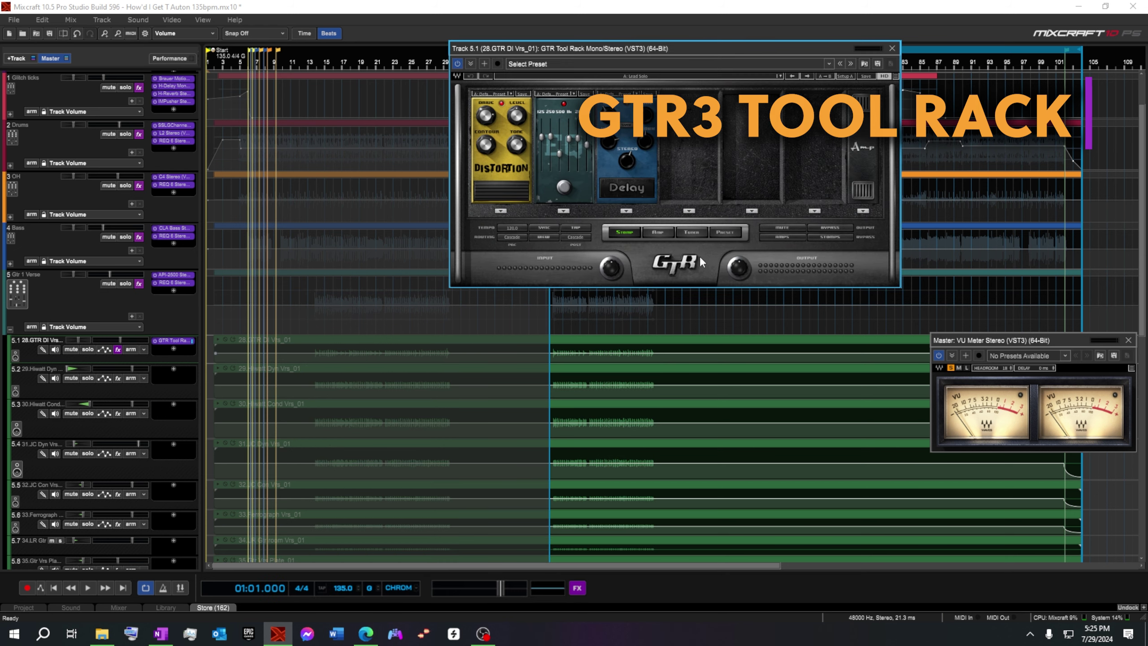
Step: Show the amp section of GTR Tool Rack, enlarge its interface to 125% and reposition the plugin window
left_click(662, 232)
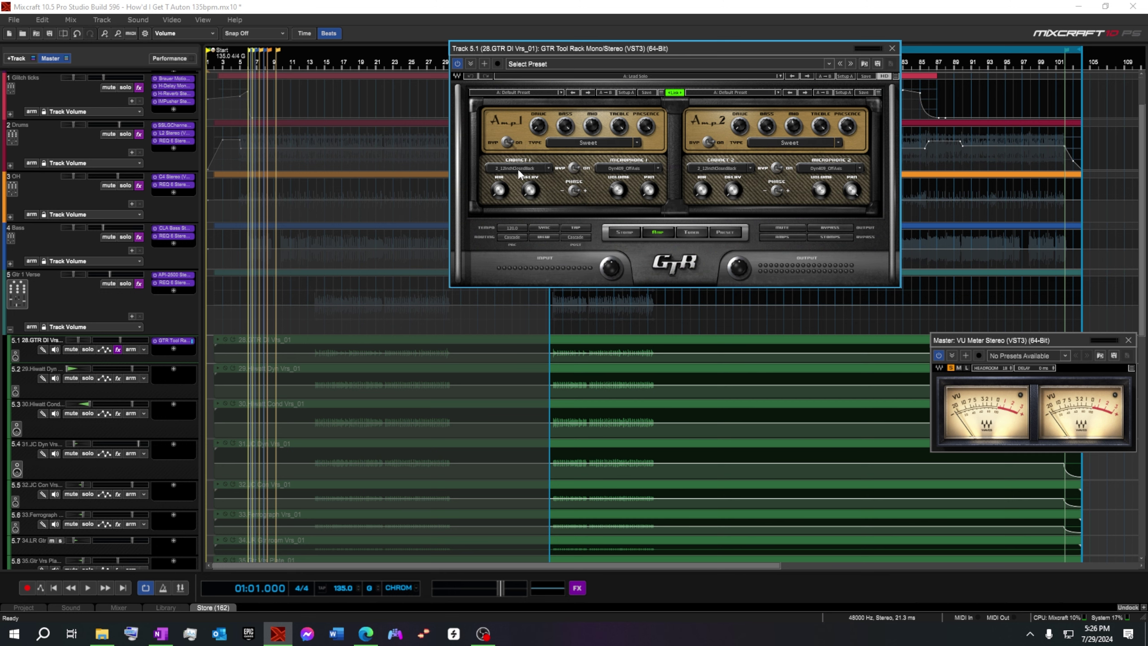
left_click(895, 75)
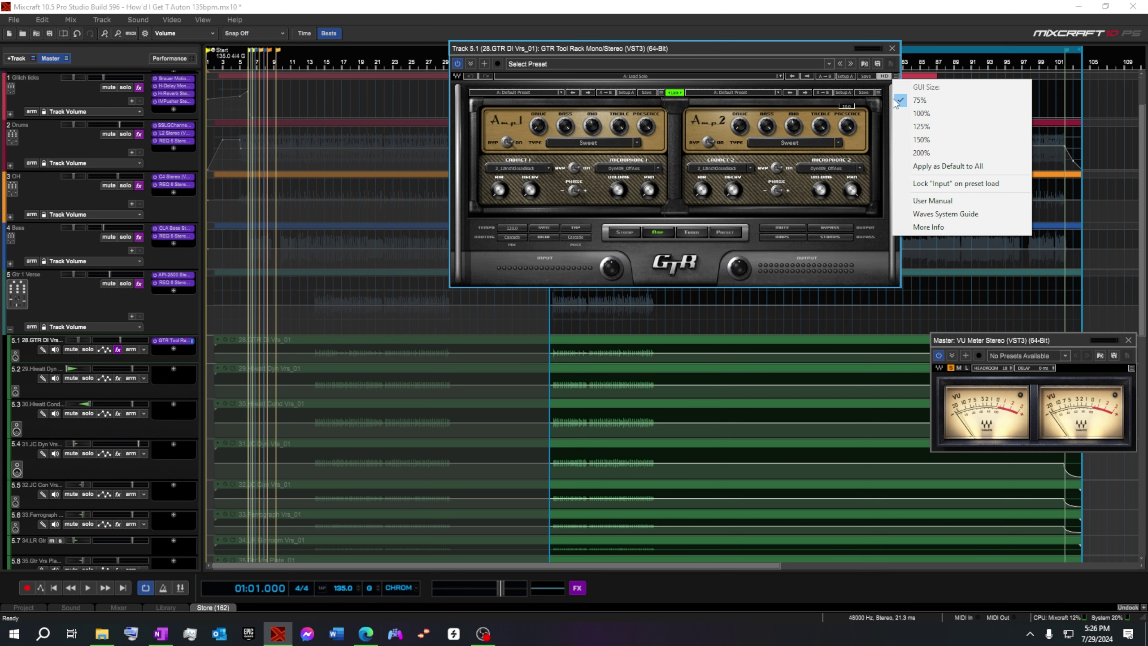
left_click(911, 128)
left_click_drag(807, 51, 542, 44)
Step: Set the linked cabinets of Amp 1 and Amp 2 to 12inchOpenBack
left_click(349, 226)
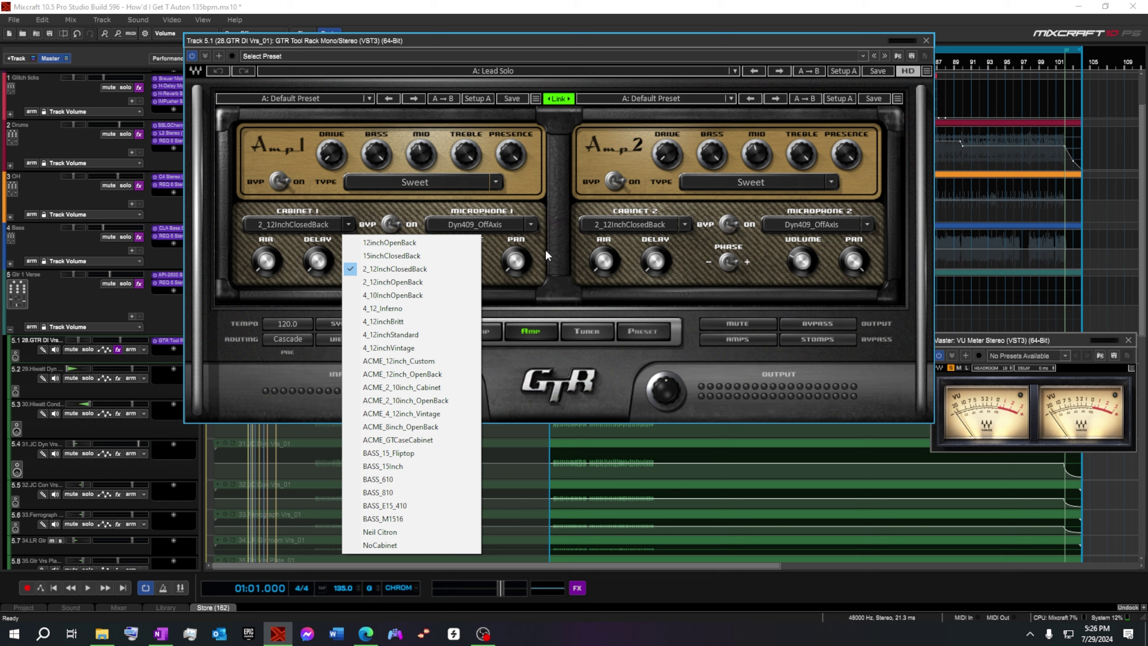
left_click(360, 244)
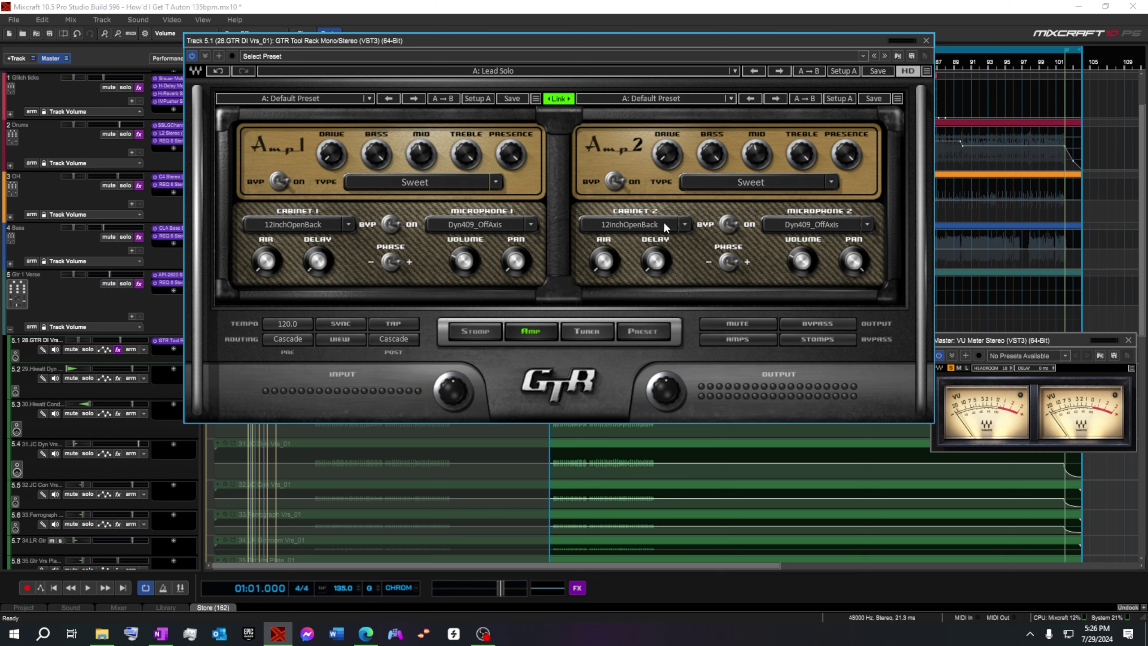
left_click(729, 224)
Step: Unlink the two amps and set both Microphone 1 and Microphone 2 to Dyn57_OffAxis
left_click(559, 99)
left_click(530, 225)
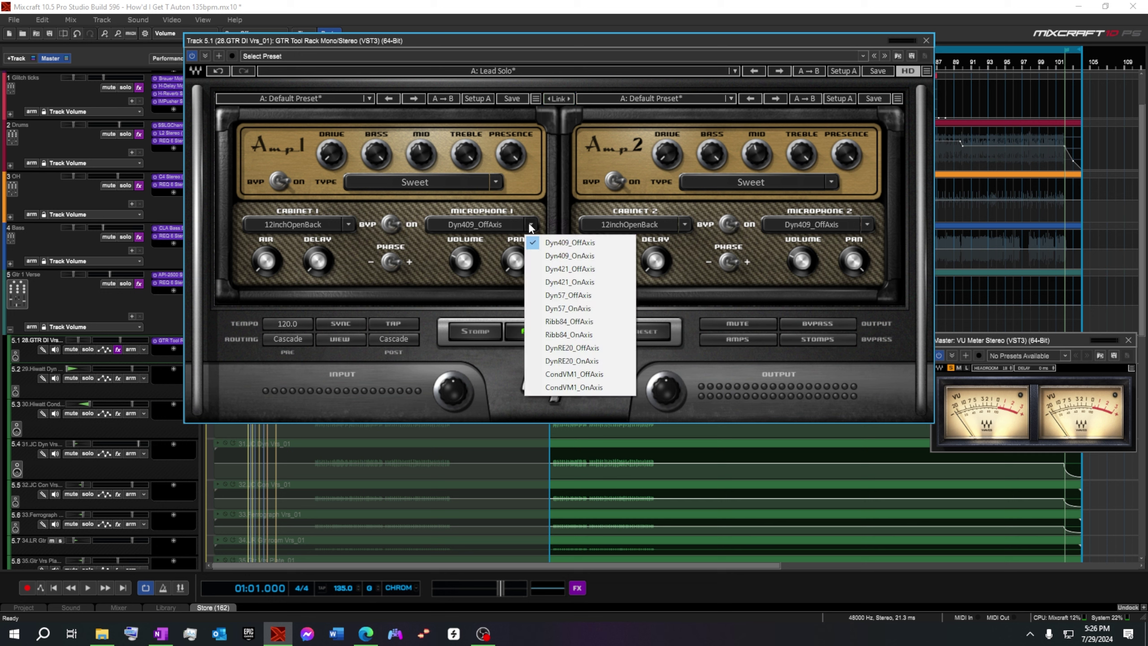
left_click(568, 294)
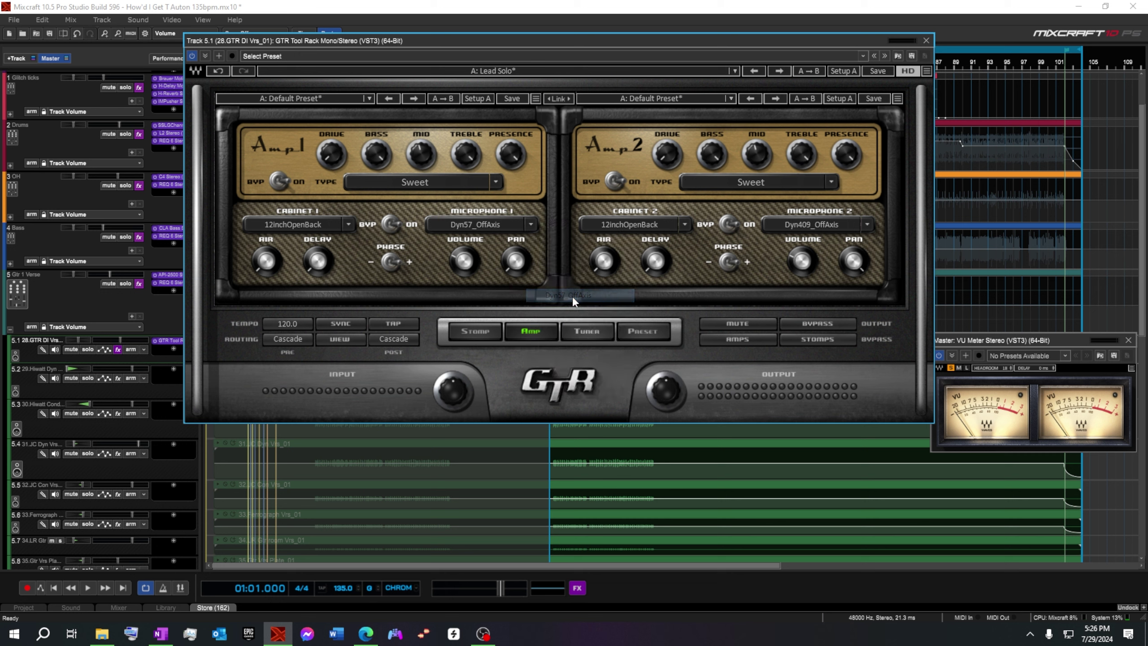
left_click(822, 225)
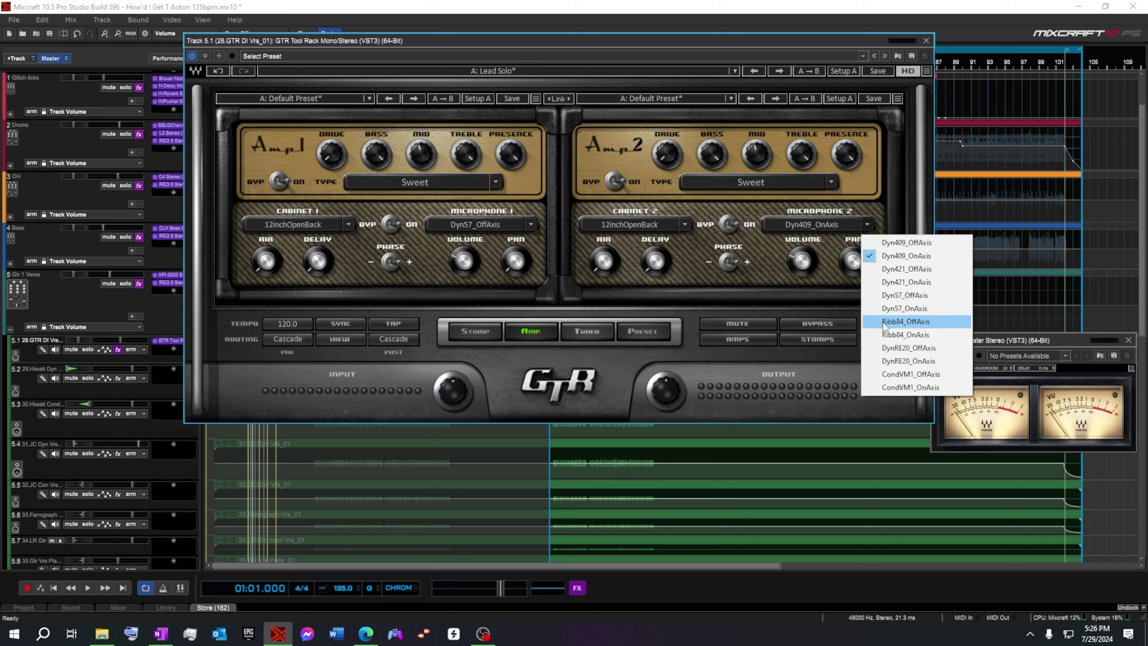
left_click(897, 296)
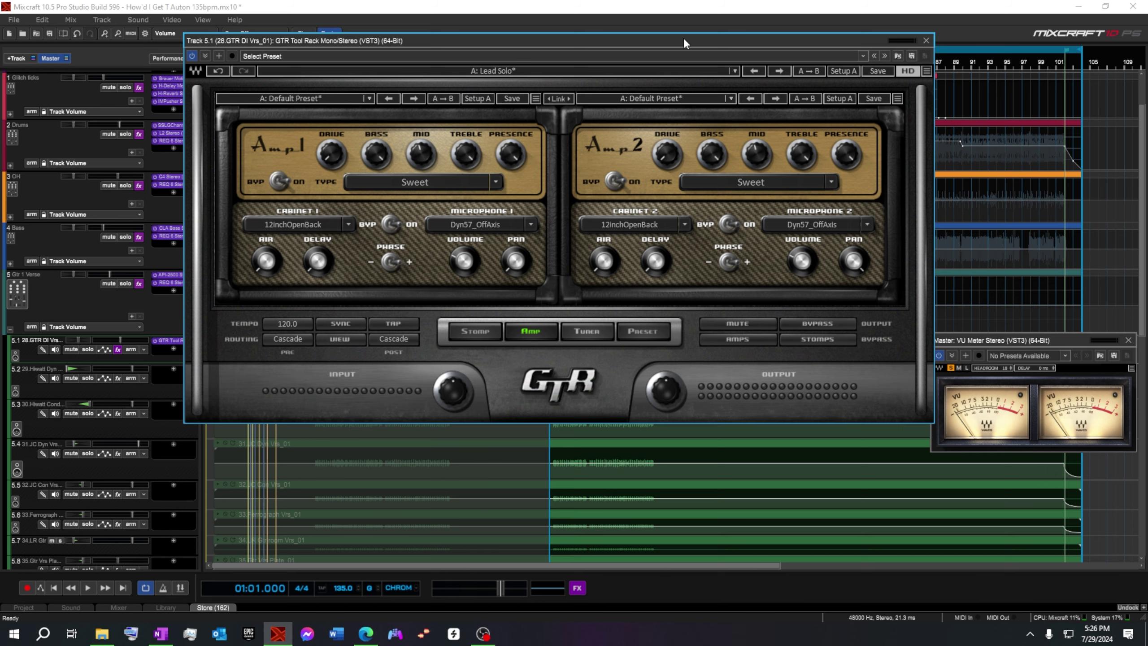
Step: Solo the GTR DI verse track during playback, raise the GTR Tool Rack output slightly and replay from about bar 44
left_click_drag(684, 39, 806, 419)
key("space")
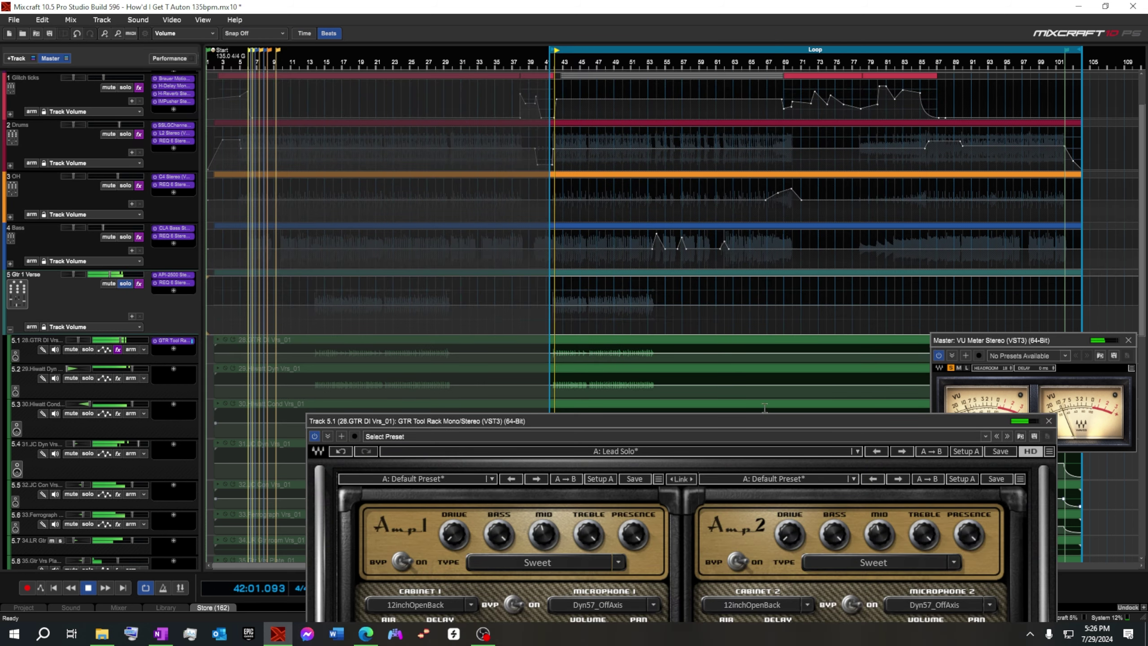
left_click(88, 349)
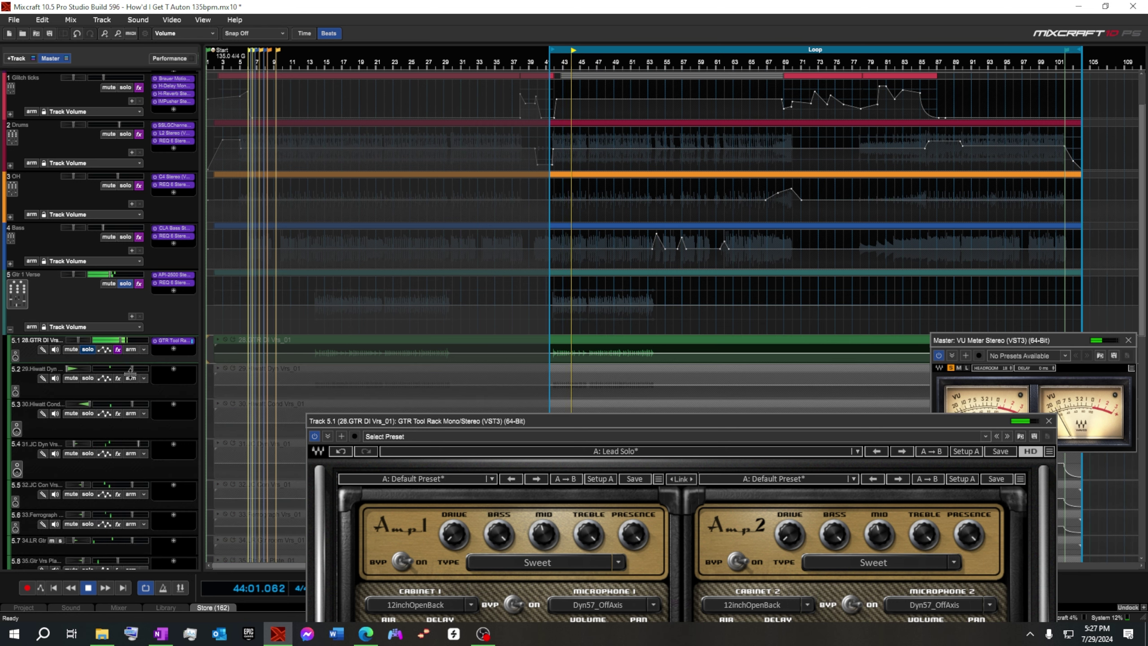
left_click_drag(630, 420, 592, 126)
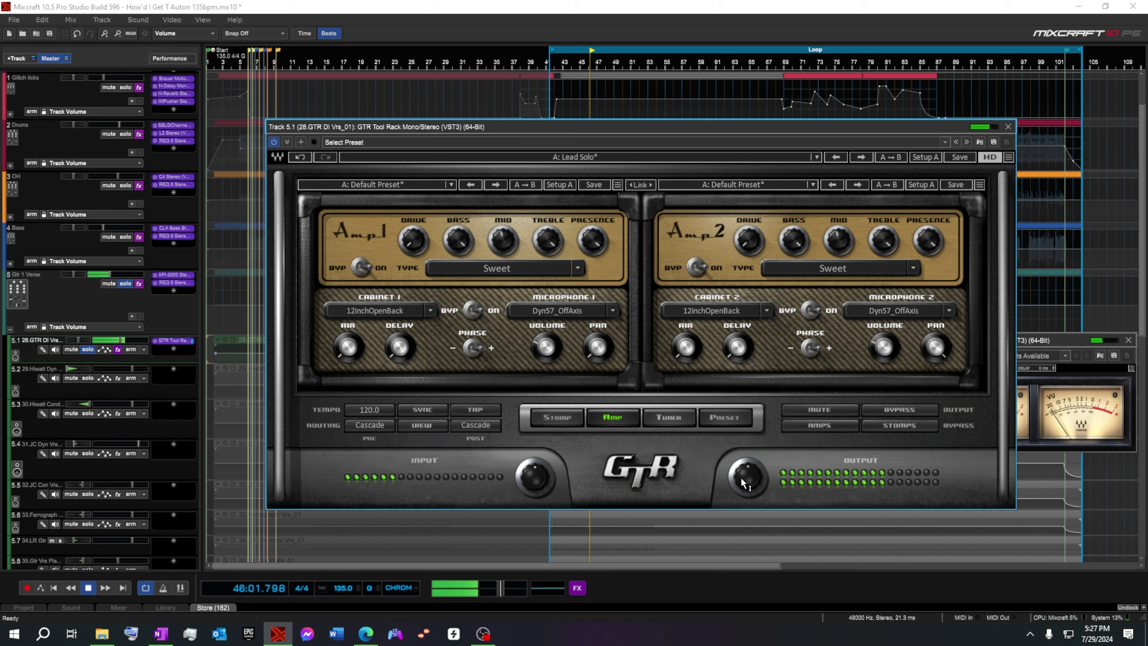
mouse_move(746, 479)
left_mouse_down()
mouse_move(746, 452)
mouse_move(746, 466)
left_mouse_up()
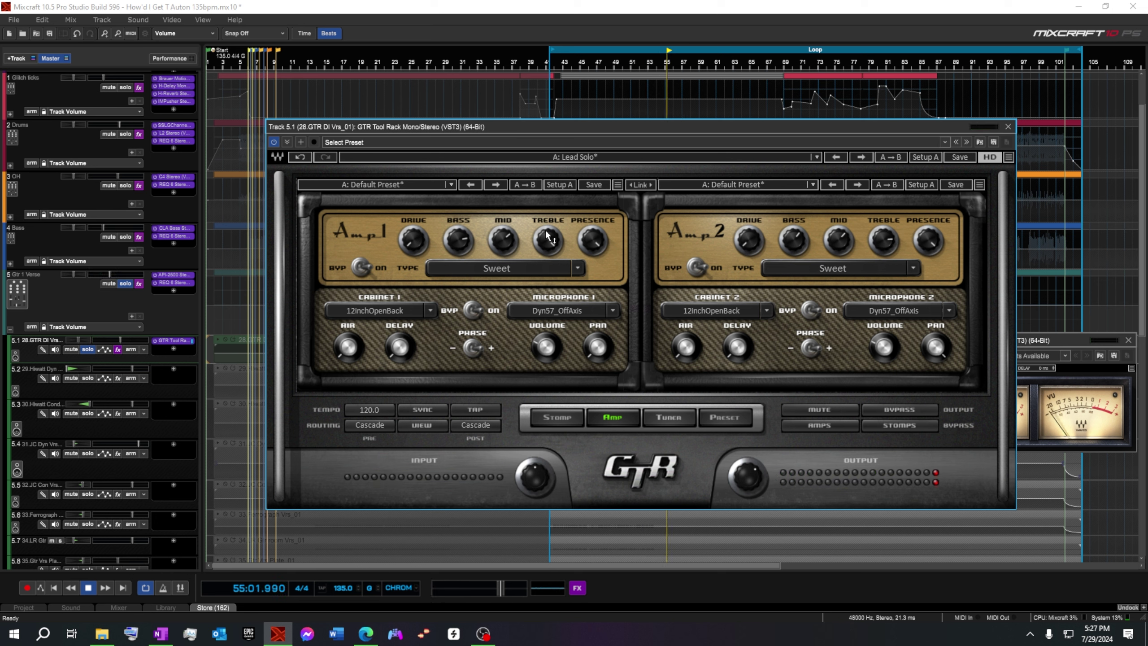
left_click(574, 64)
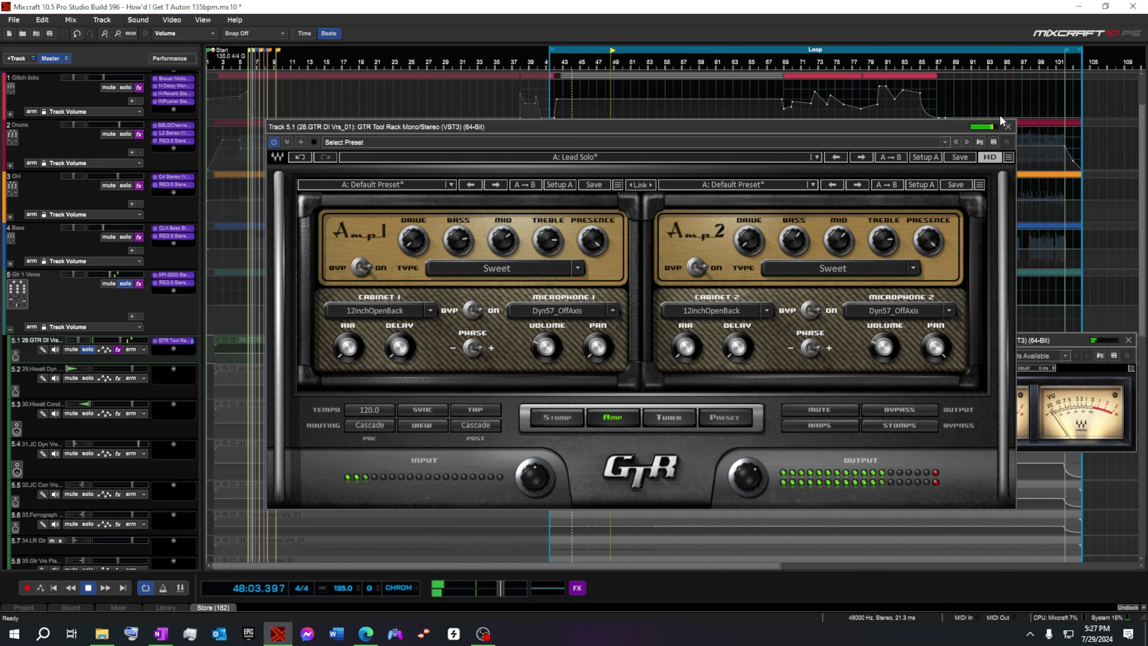
Step: Close GTR Tool Rack, add both Hiwatt tracks to the solo and lower the GTR DI track volume slightly
left_click(1009, 127)
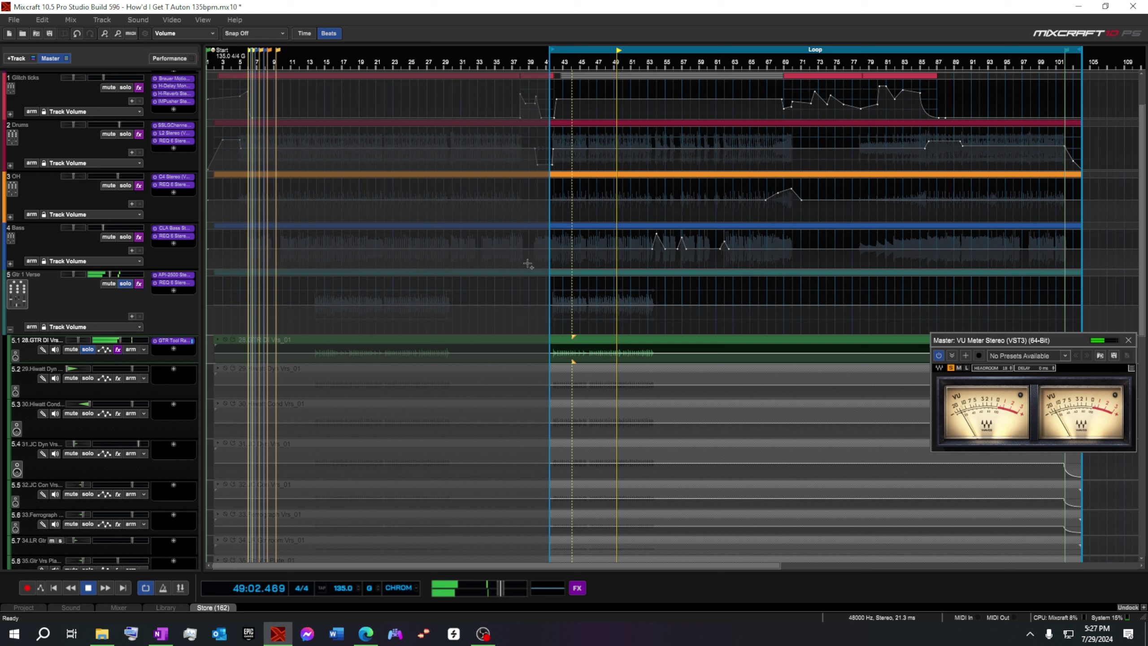
left_click(88, 379)
left_click(89, 414)
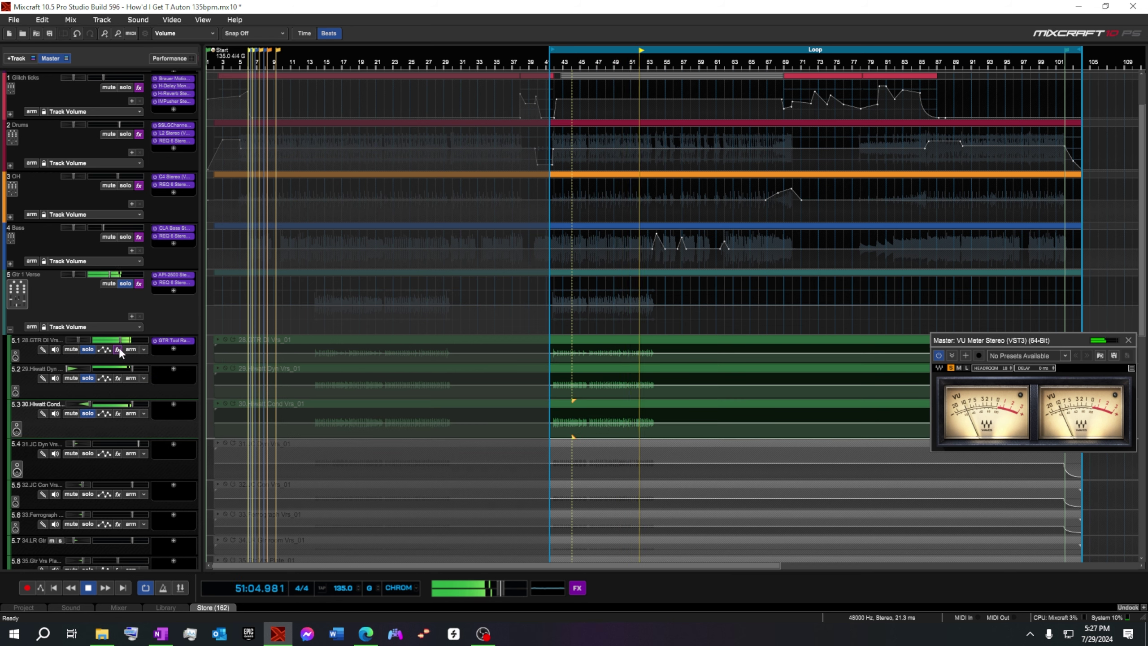
left_click_drag(121, 340, 122, 338)
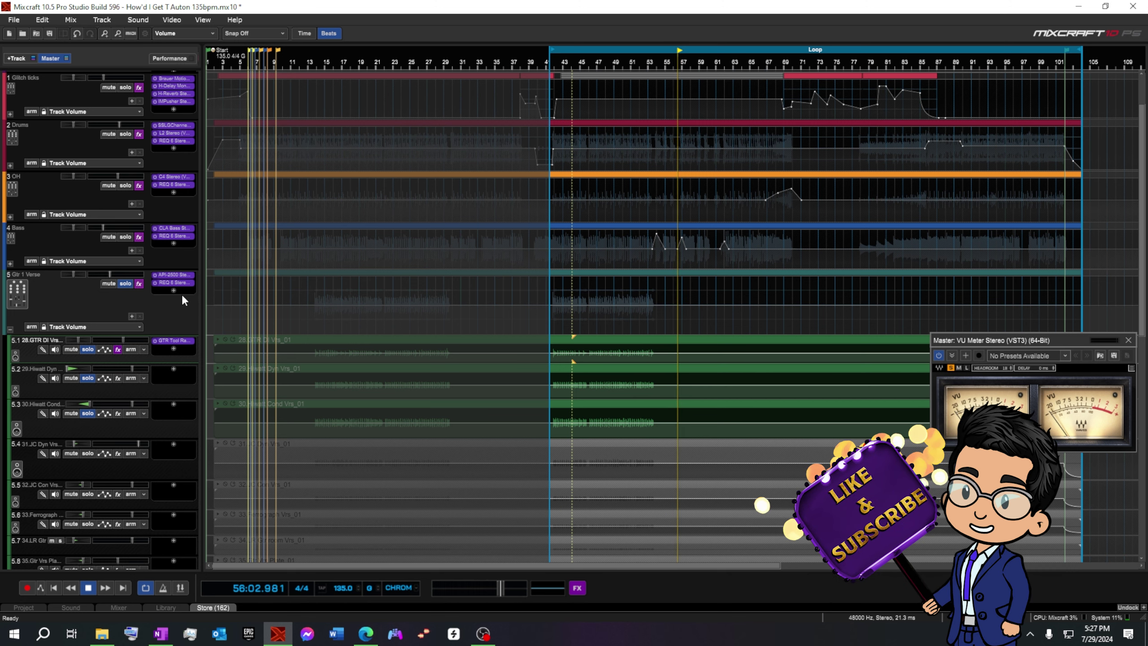
Step: Reopen GTR Tool Rack on the GTR DI track, replay the soloed guitars from about bar 43 and close the plugin
left_click(179, 342)
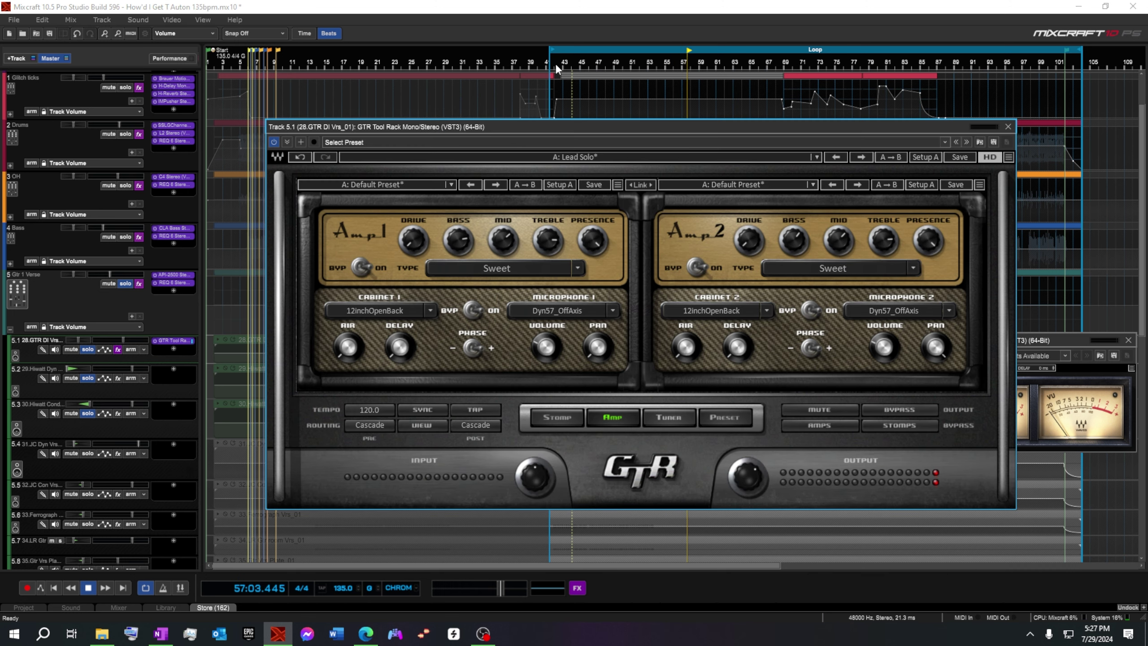
left_click(569, 61)
left_click(565, 420)
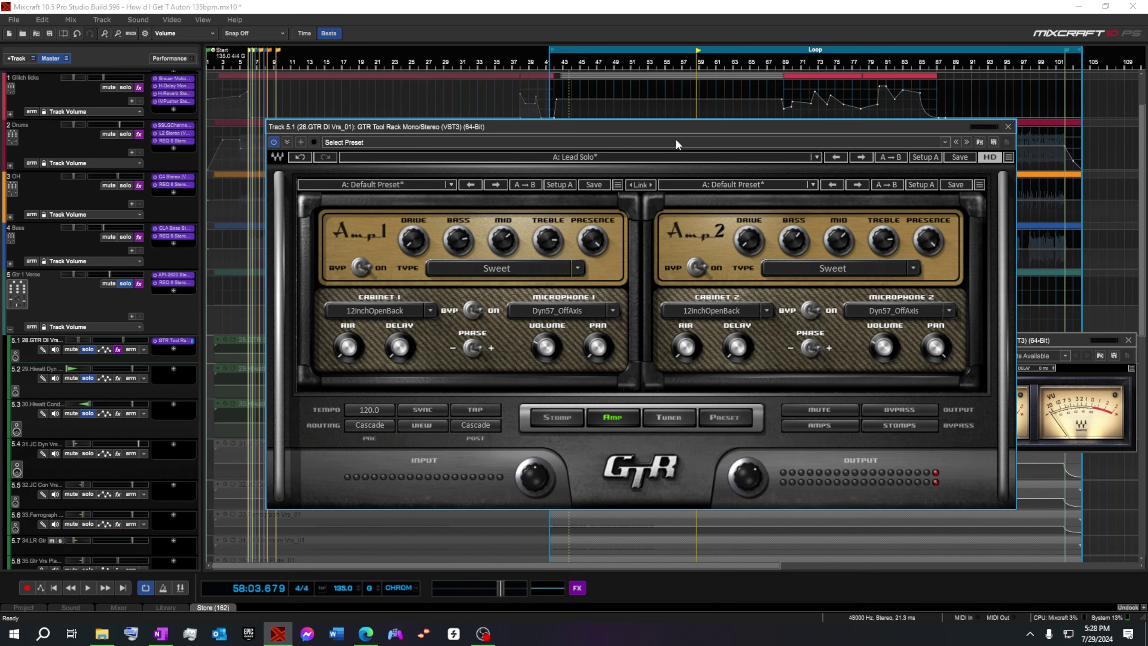
left_click_drag(683, 126, 689, 57)
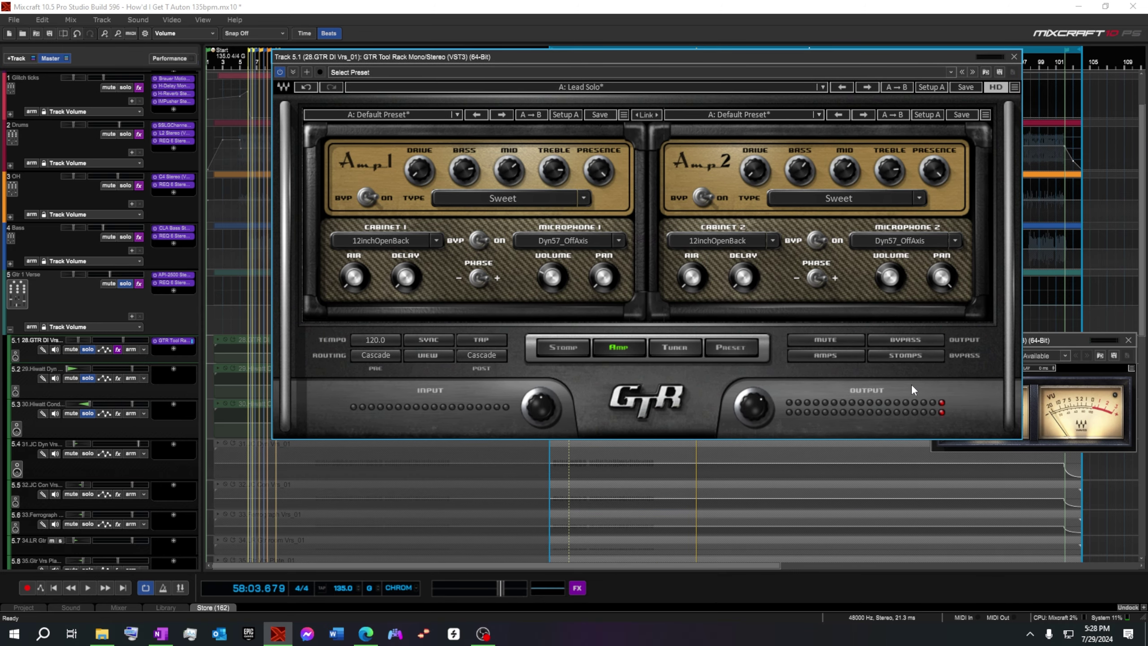
left_click(1014, 57)
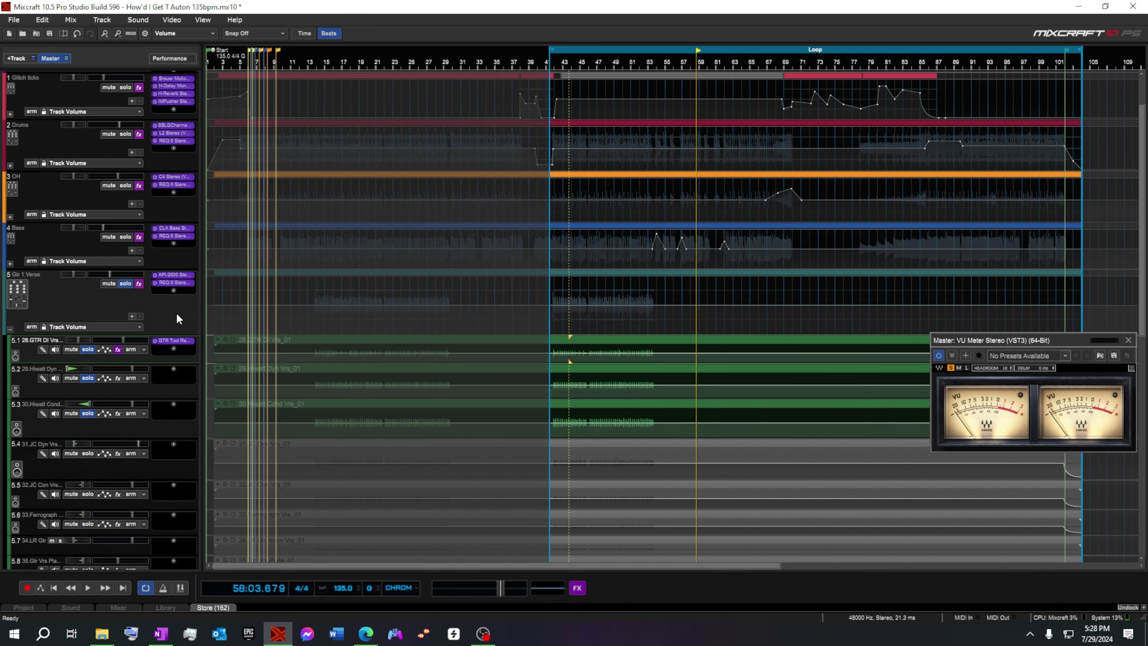
Step: Open Infected Mushroom Pusher on the Vox track, solo Vox 2, deactivate the Vox Pusher and start playback
scroll(176, 311, "up", 2)
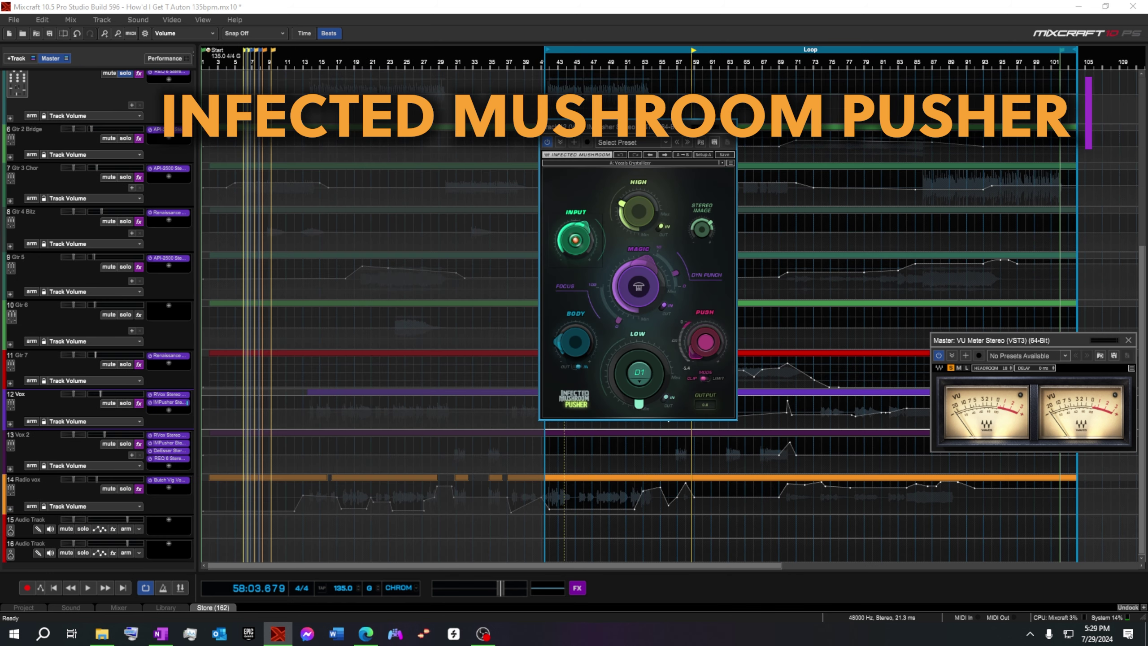
left_click_drag(638, 127, 612, 122)
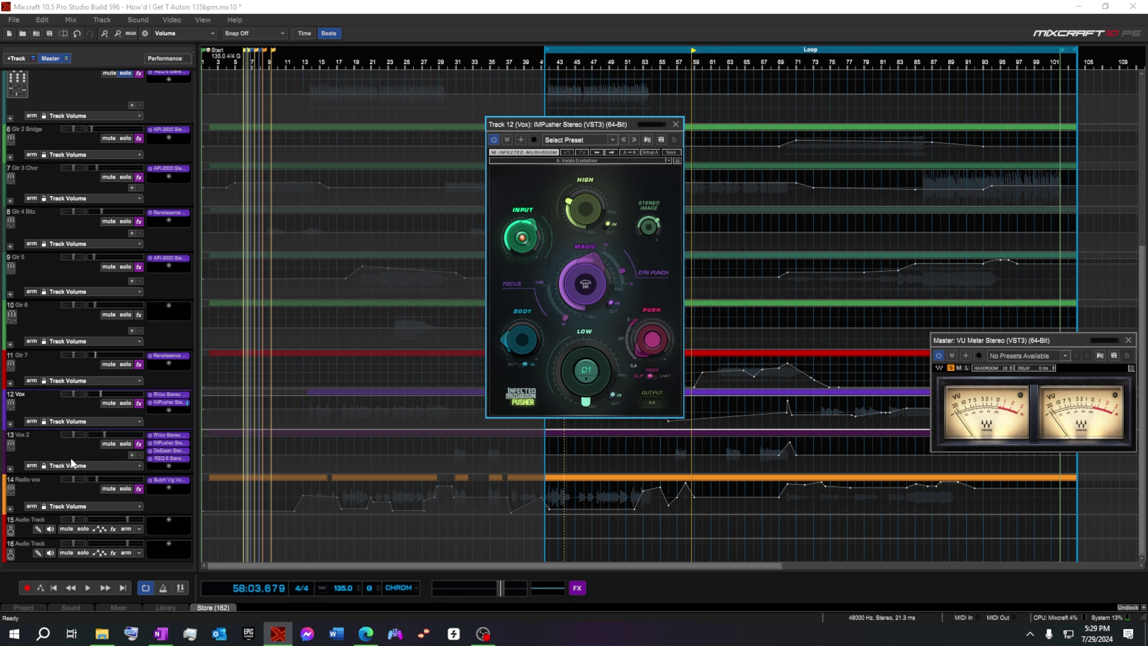
left_click(126, 444)
left_click(498, 141)
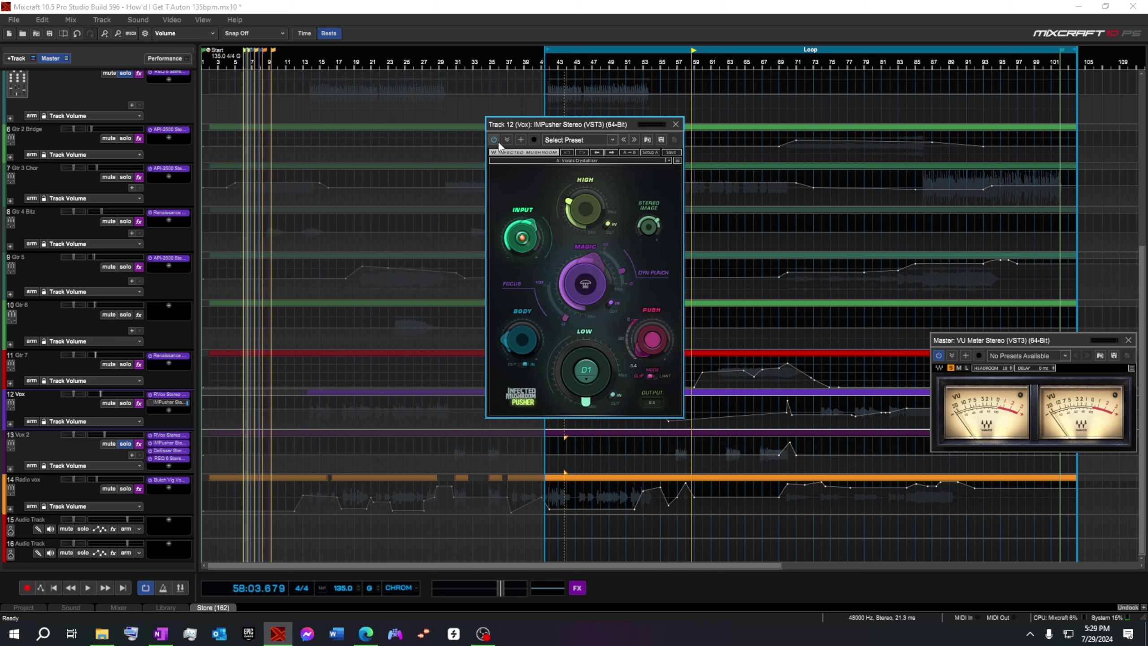
key("space")
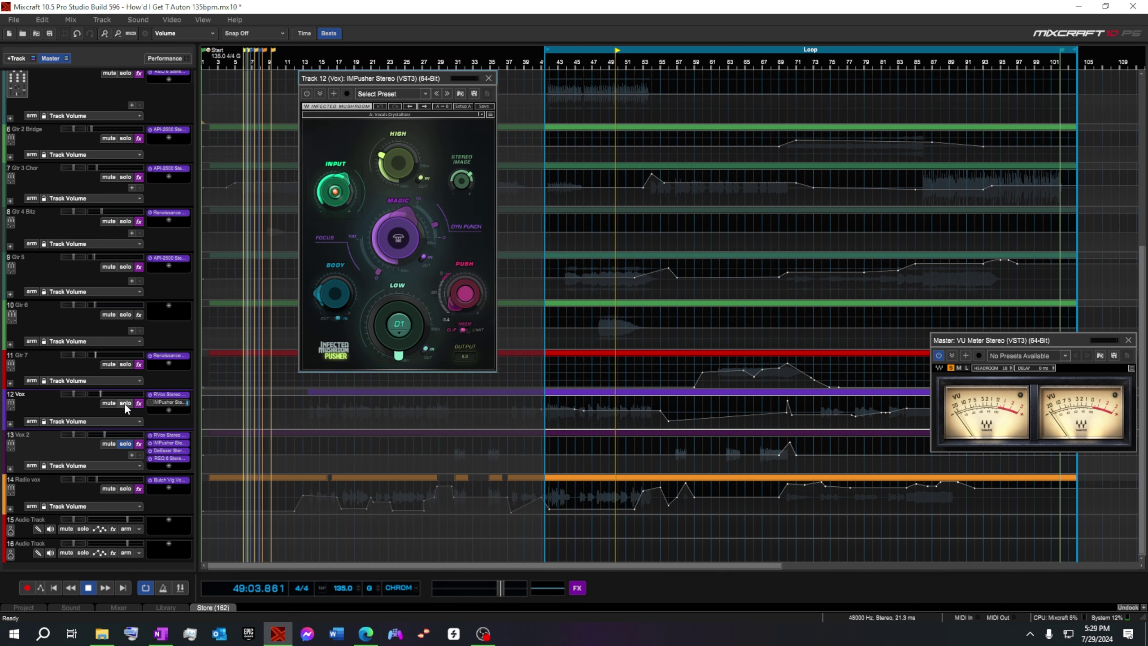
Step: Solo the Vox track, switch its Pusher on and off to compare the sound, and replay from about bar 42
left_click(124, 403)
left_click(151, 401)
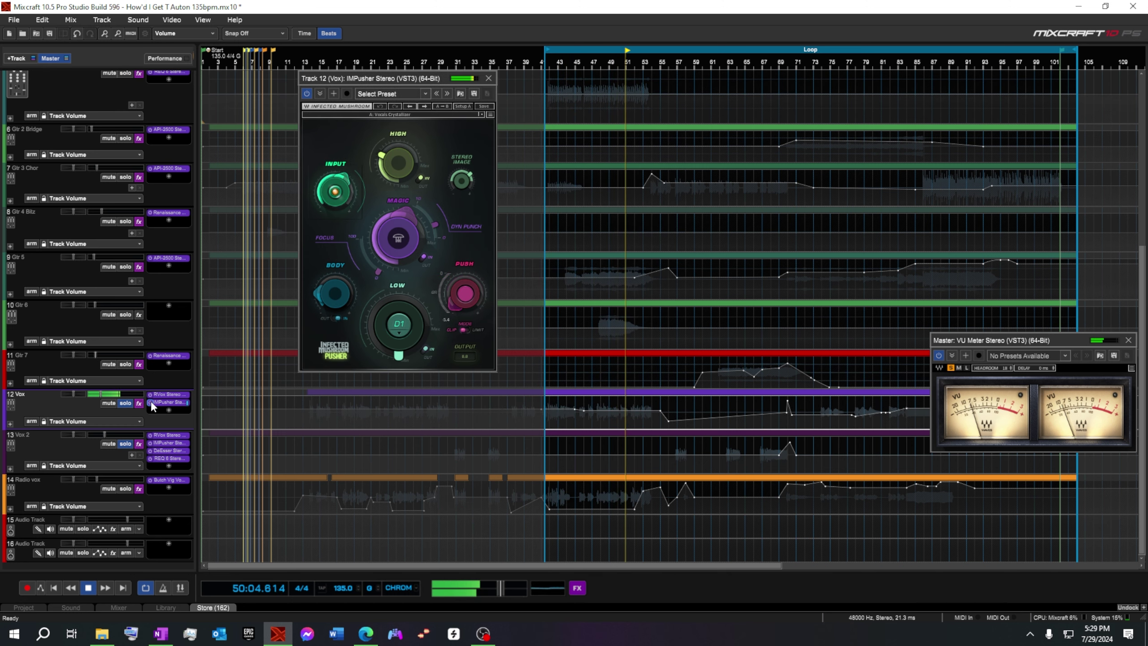
left_click(151, 401)
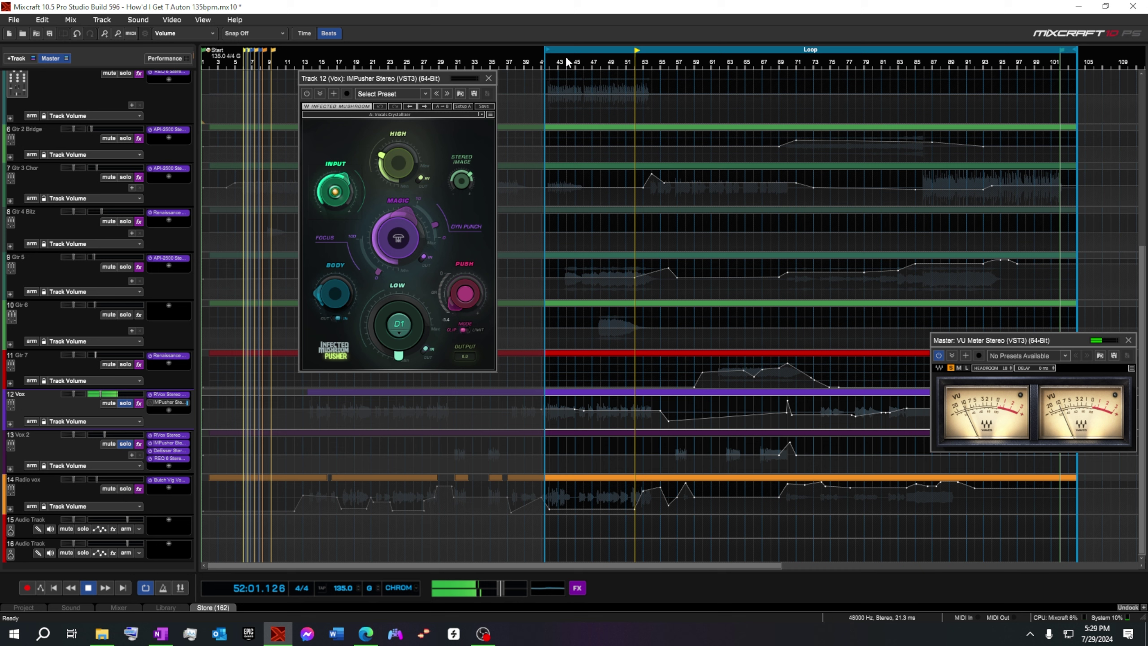
left_click(551, 63)
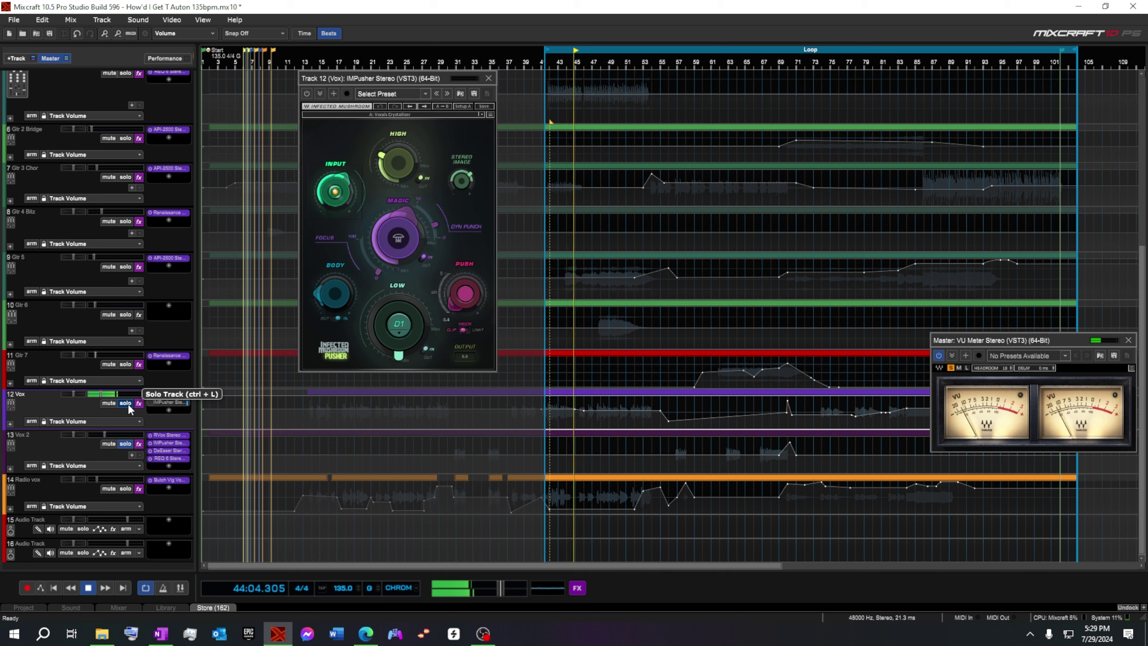
Step: Unsolo Vox 2, restart playback from the beginning of the loop and reactivate Pusher on the Vox track
left_click(125, 444)
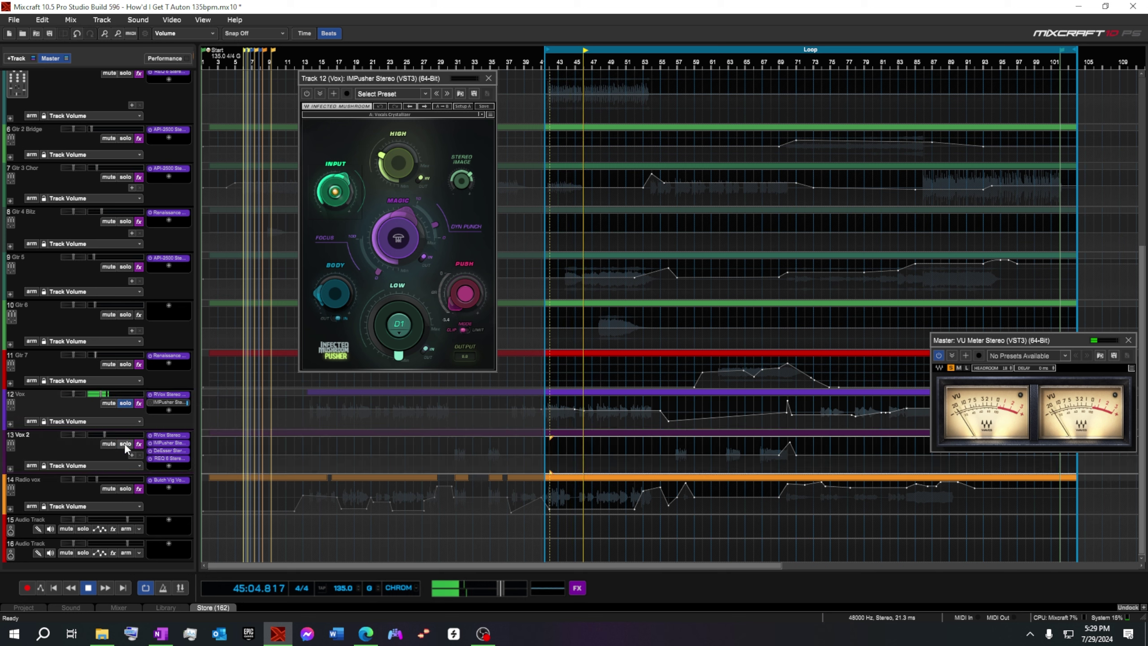
left_click(88, 589)
left_click(53, 588)
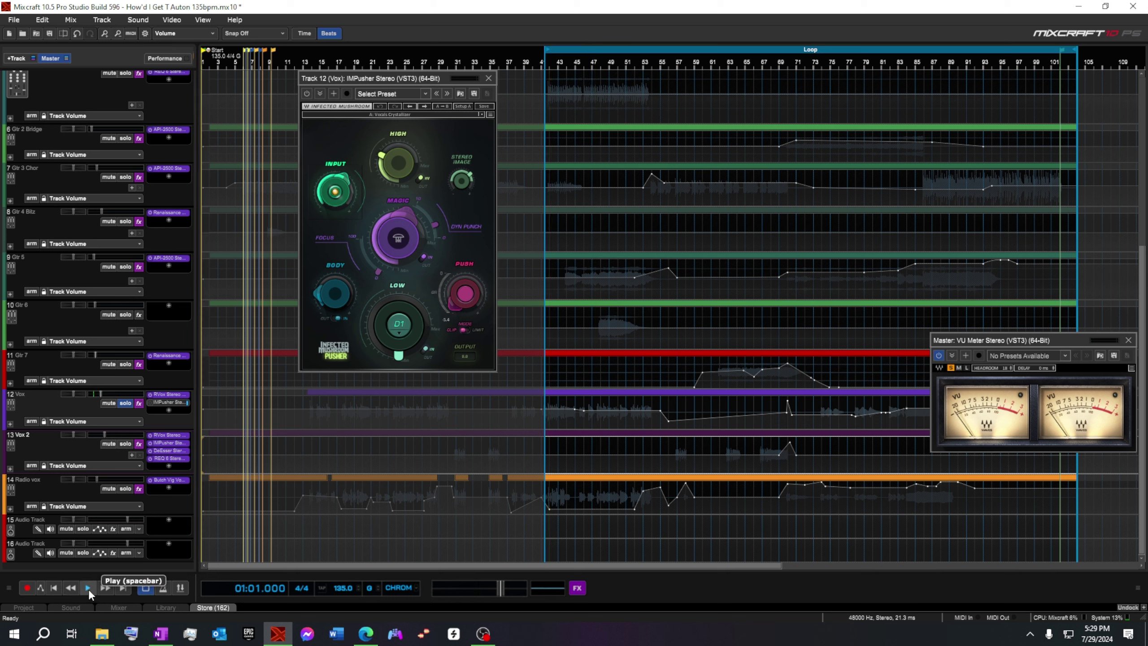
left_click(88, 589)
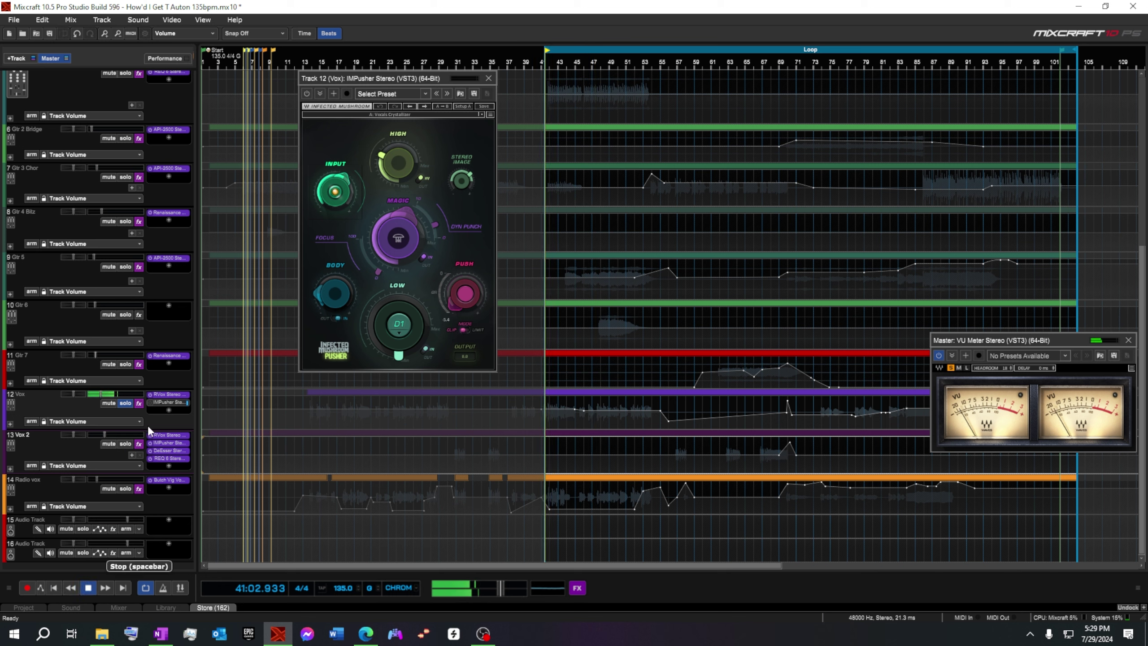
left_click(150, 402)
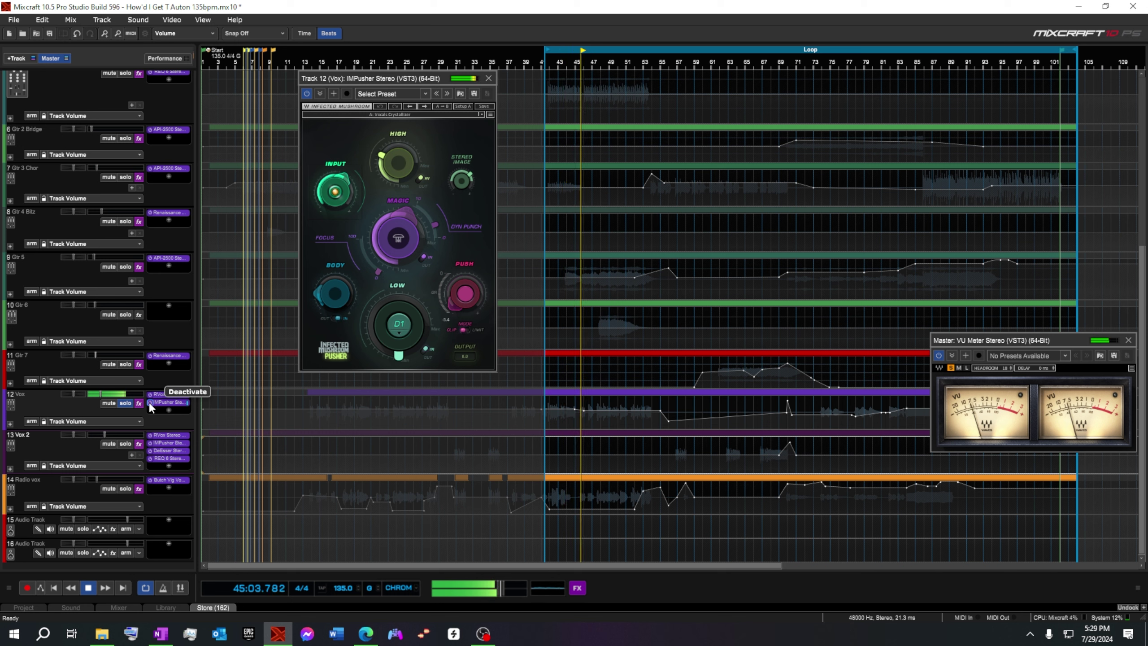
Step: On the Vox track's Pusher, raise Push and Low, replay from about bar 42 and adjust the Body amount
left_click_drag(455, 307, 455, 292)
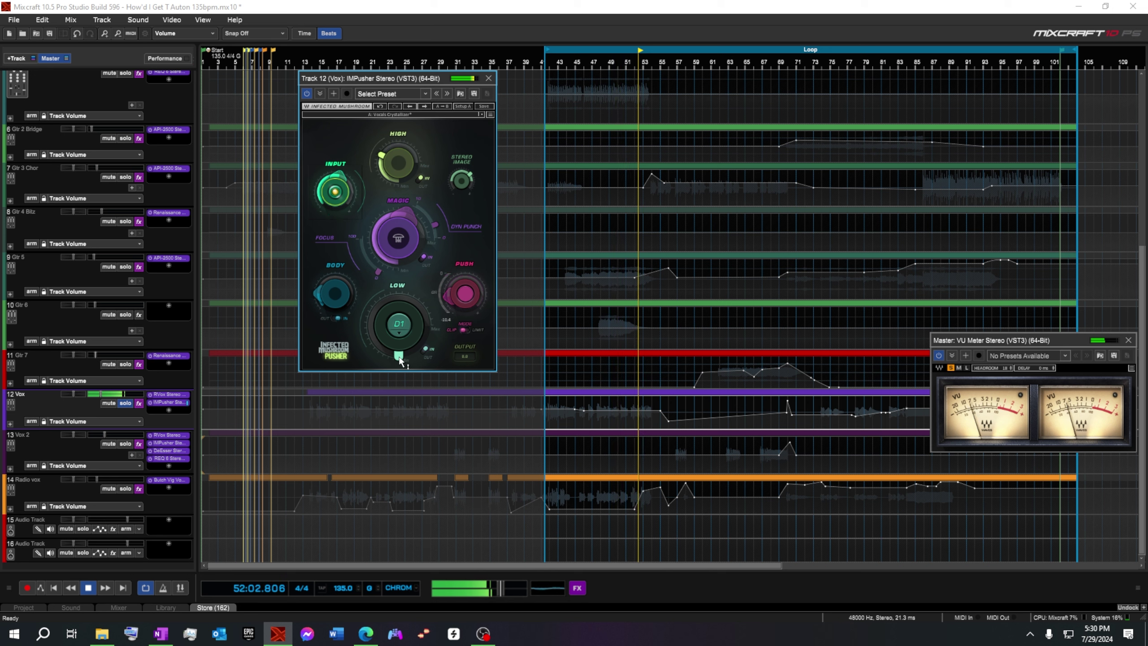
mouse_move(399, 308)
left_mouse_down()
mouse_move(398, 278)
mouse_move(398, 312)
left_mouse_up()
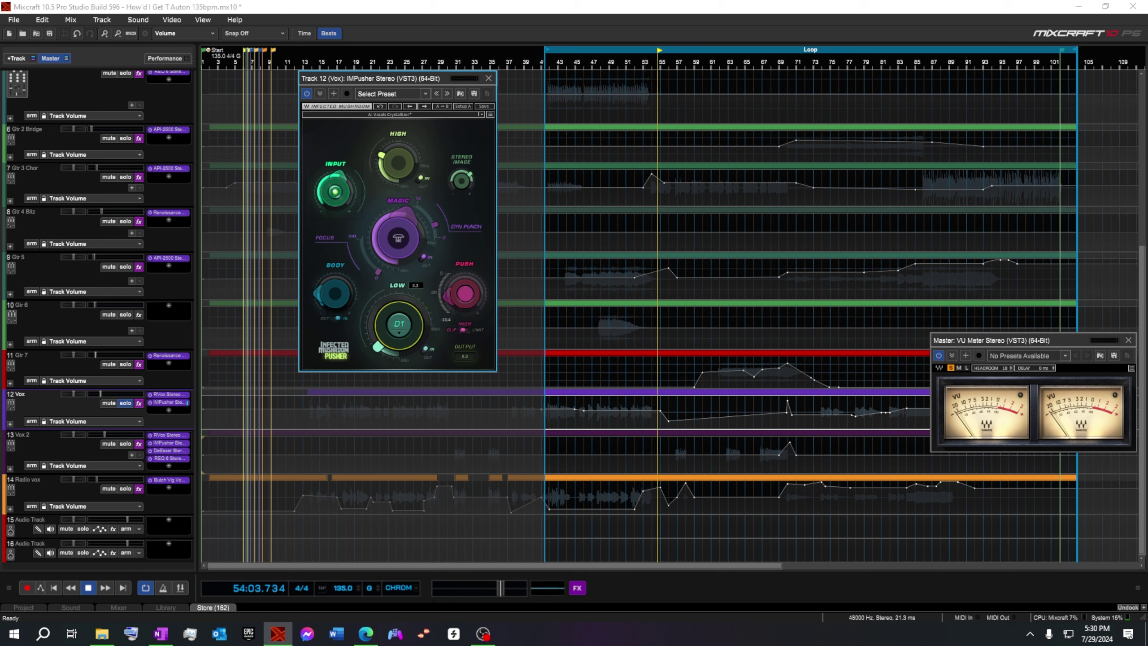
left_click(550, 64)
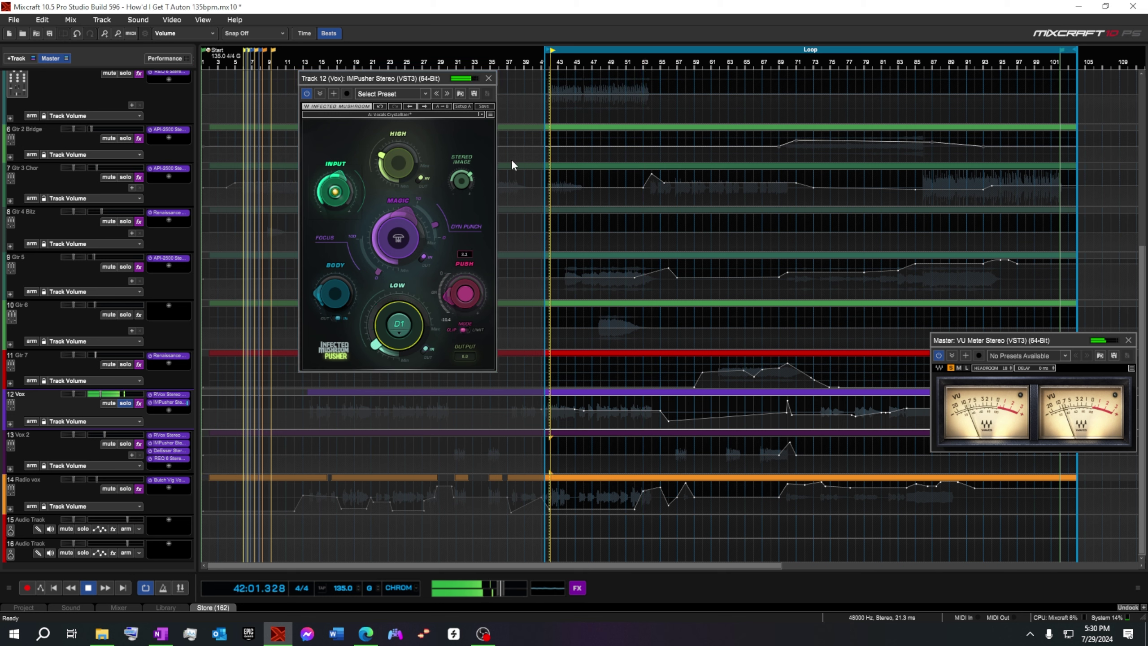
left_click(322, 295)
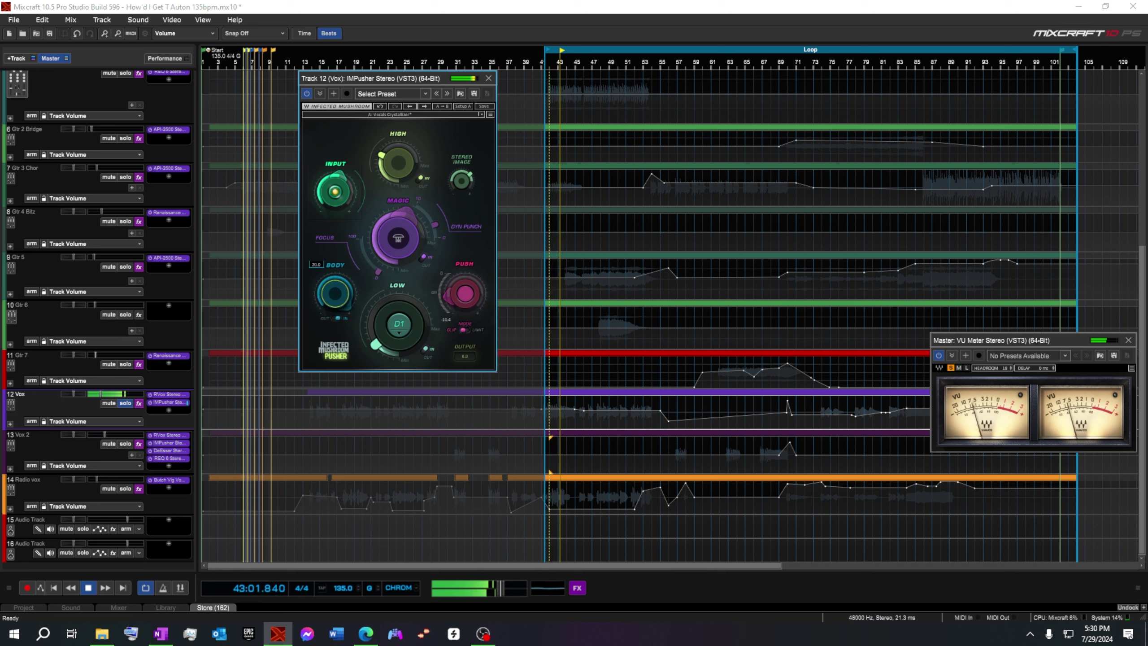
left_click_drag(322, 297, 322, 315)
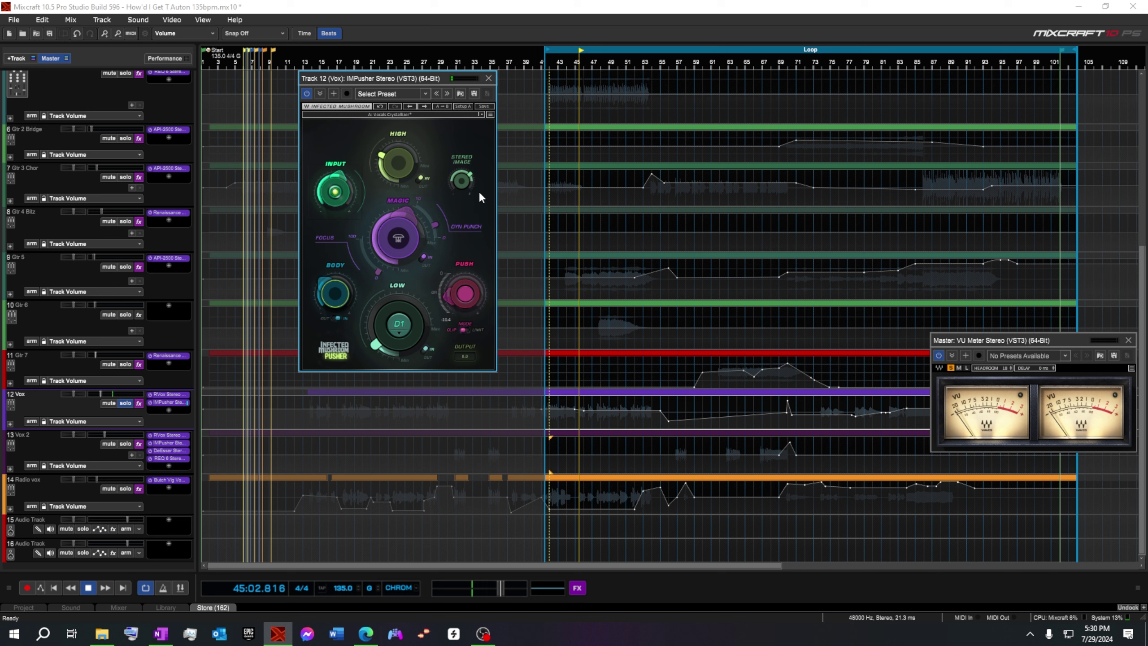
Step: Set the Vox Pusher's Stereo Image to about 14.1, adjust its Magic amount and close the plugin
left_click(459, 180)
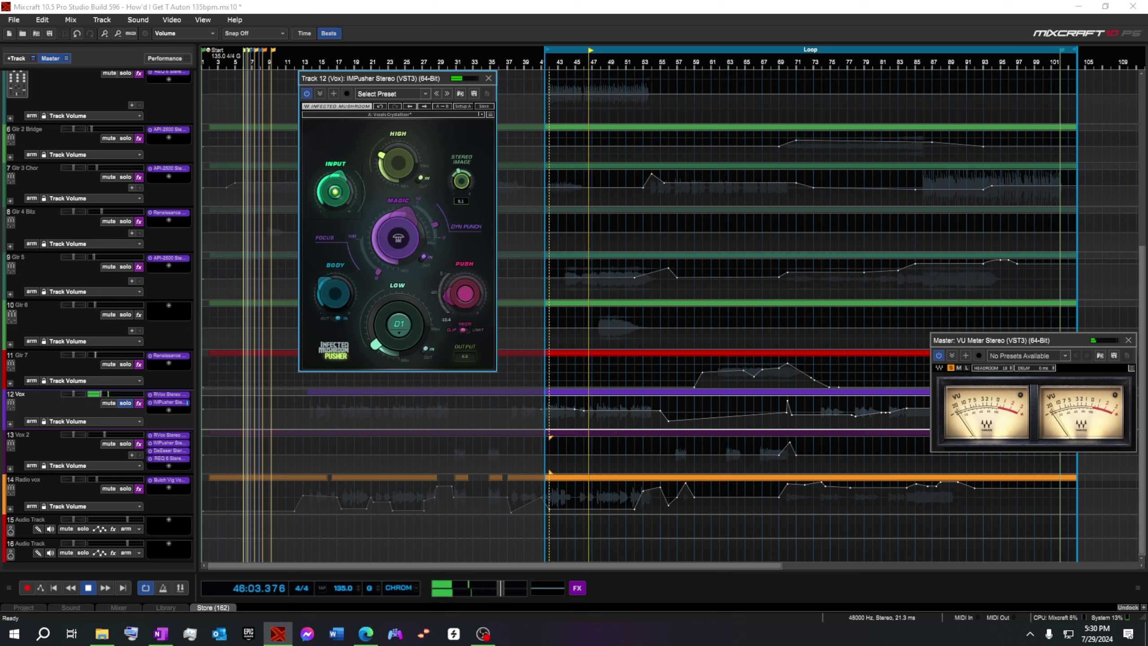
left_click_drag(459, 183, 459, 171)
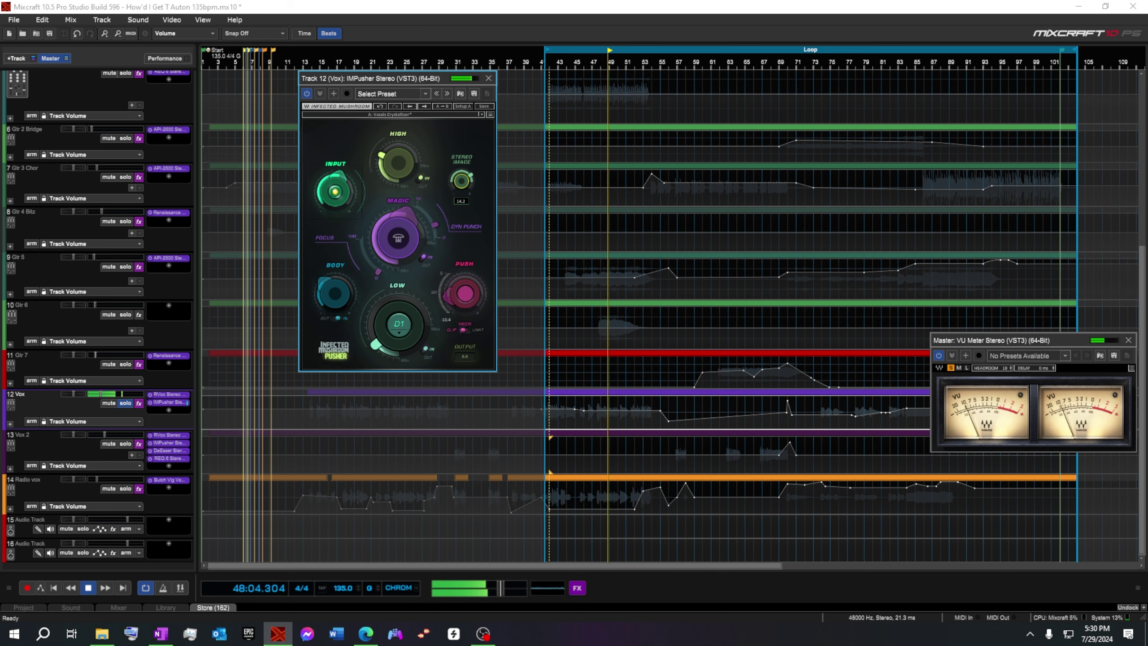
left_click_drag(437, 227, 406, 214)
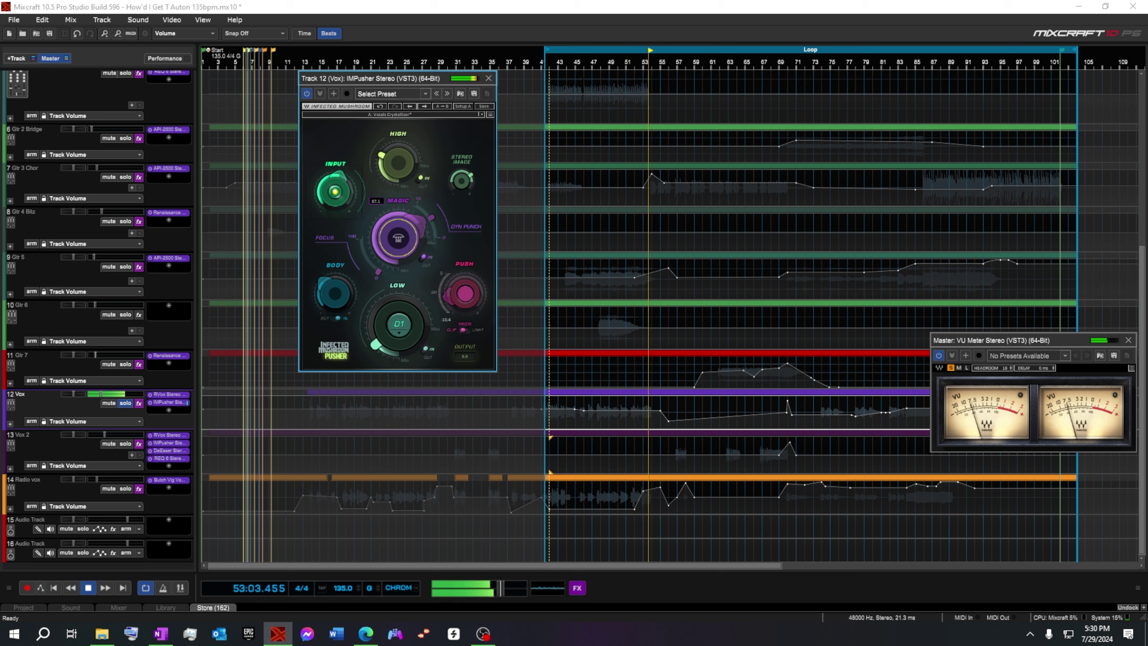
left_click(490, 79)
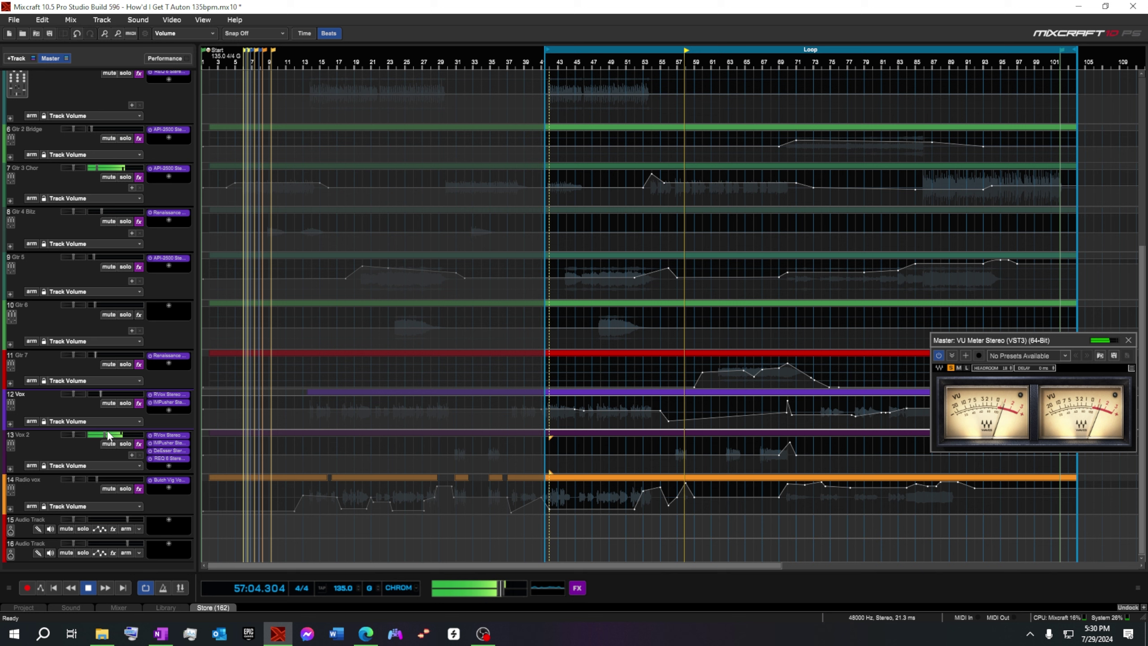
Step: Open Infected Mushroom Pusher on the Vox 2 track, raise its High to about 4.7 and close the plugin
left_click(166, 441)
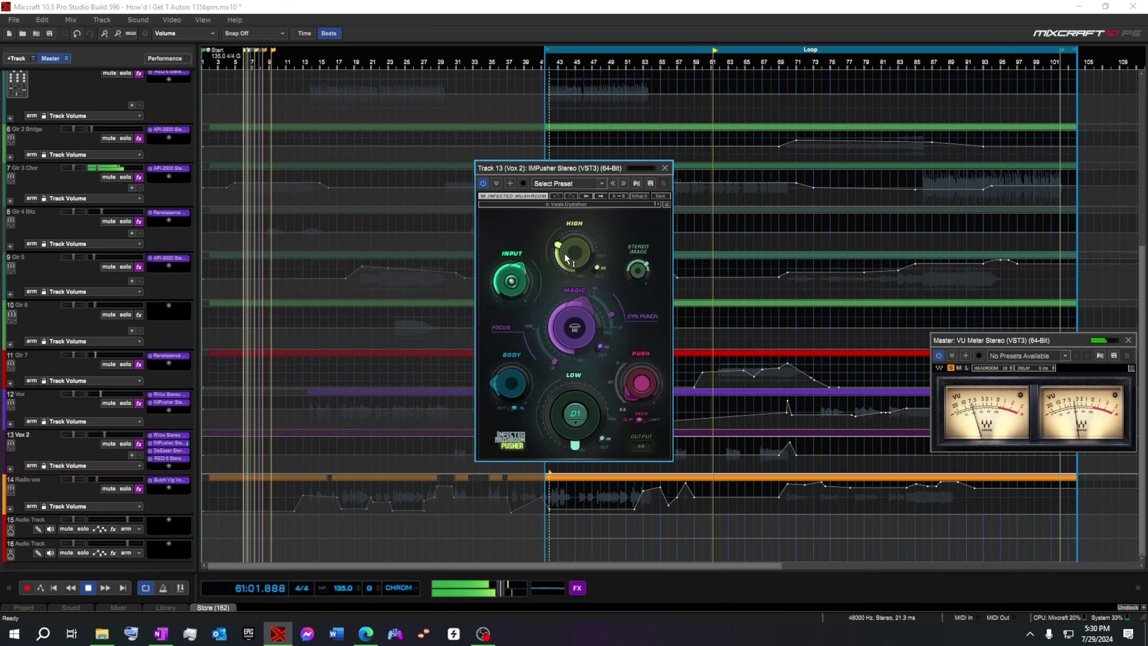
left_click_drag(565, 259, 566, 253)
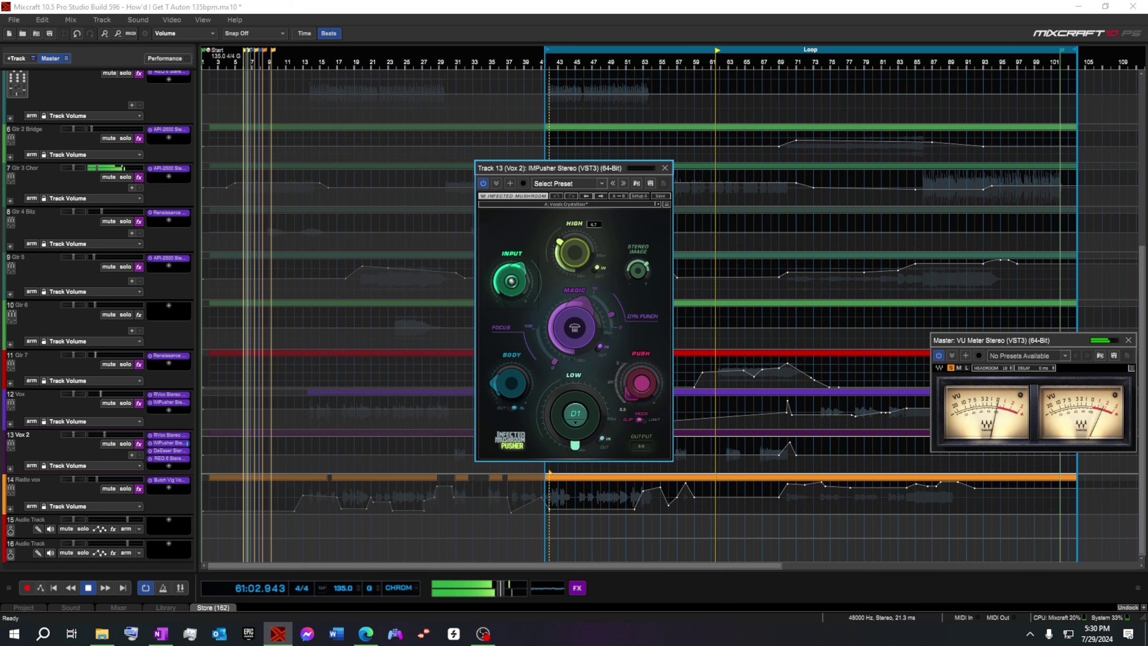
left_click(666, 171)
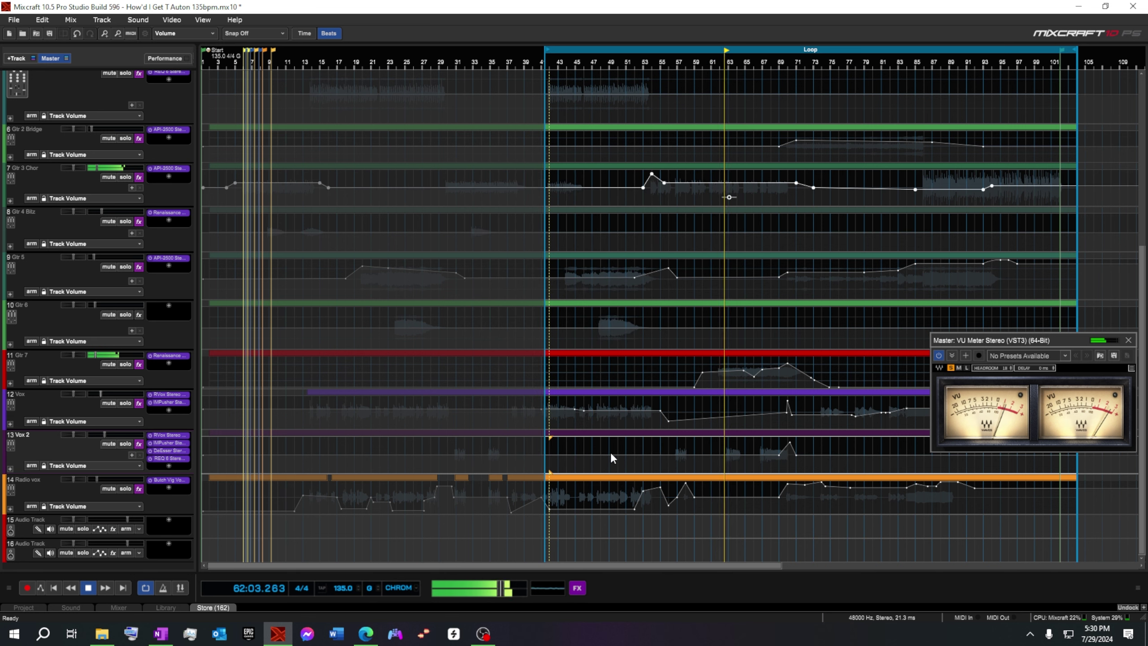
Step: Reopen the Vox 2 Pusher during playback, raise High further, check the Magic control and close the plugin
left_click(175, 442)
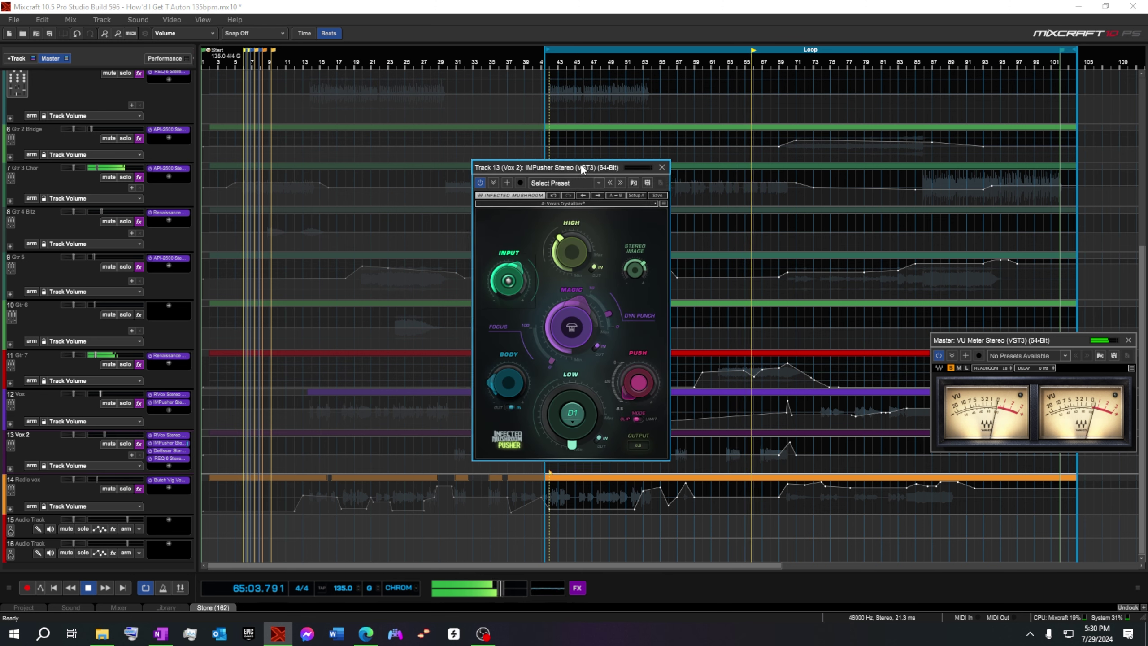
left_click_drag(582, 168, 477, 129)
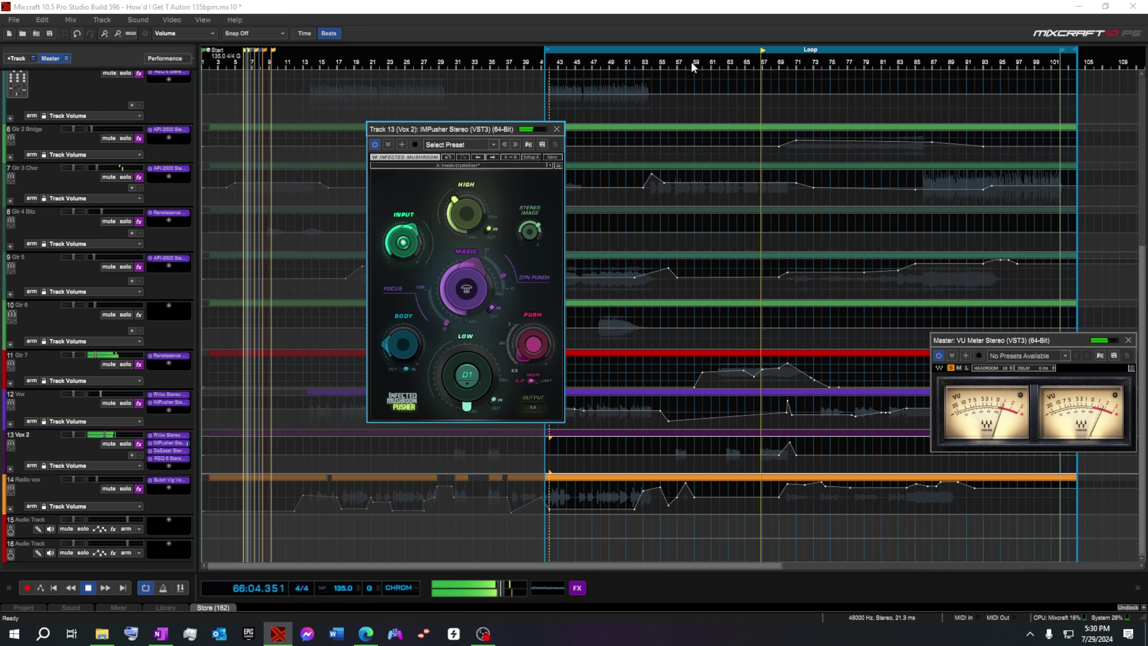
mouse_move(458, 219)
left_mouse_down()
mouse_move(459, 205)
mouse_move(458, 220)
left_mouse_up()
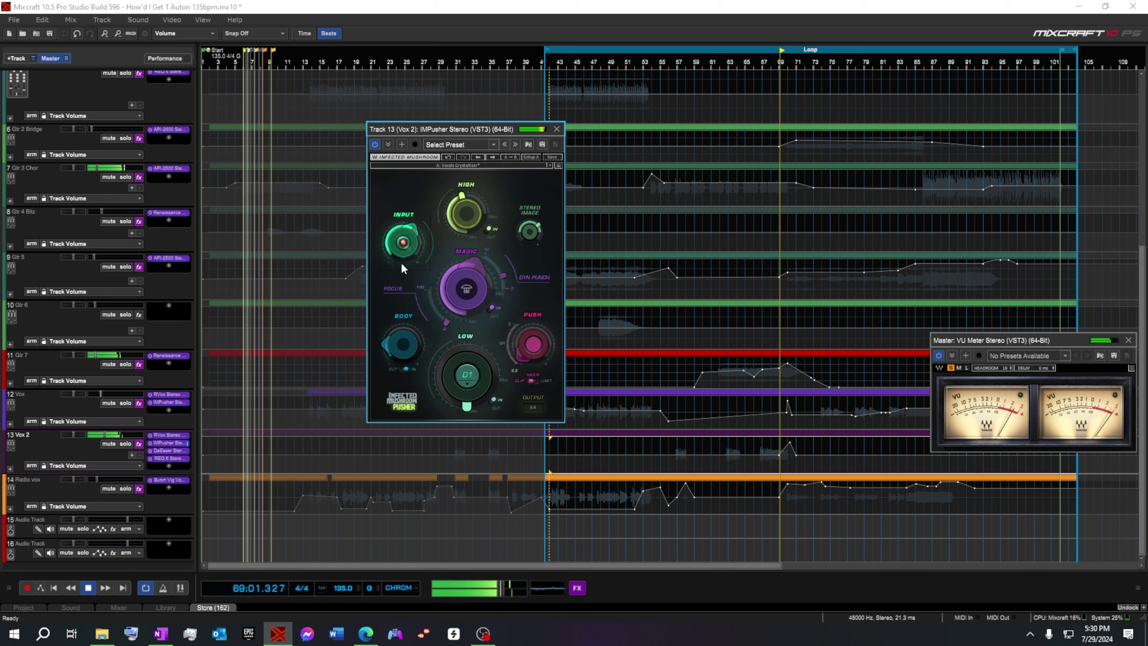
left_click_drag(466, 288, 466, 288)
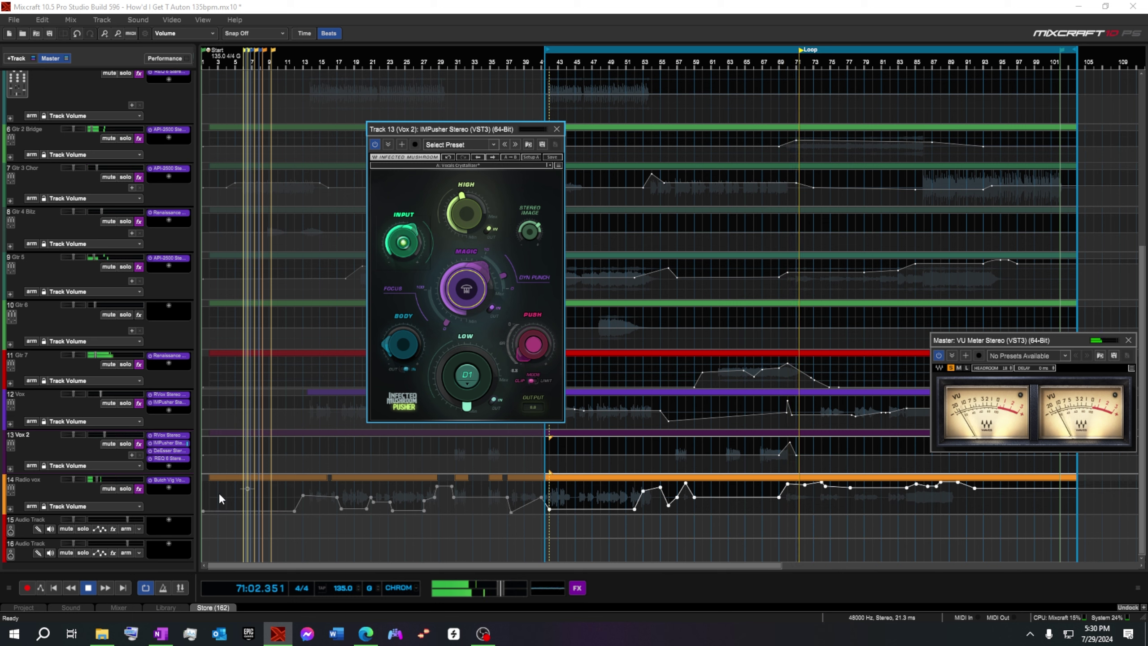
left_click(556, 129)
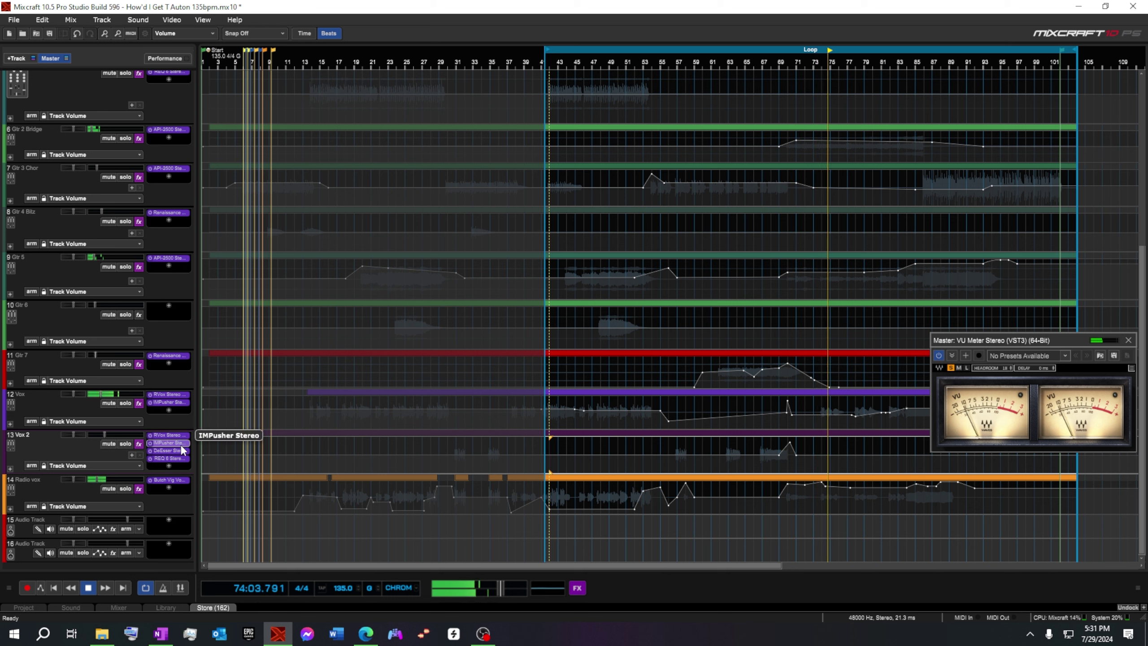
Step: Copy the Pusher effect from Vox 2 to the Radio vox track and raise the Radio vox volume slightly
left_click_drag(180, 444, 173, 491)
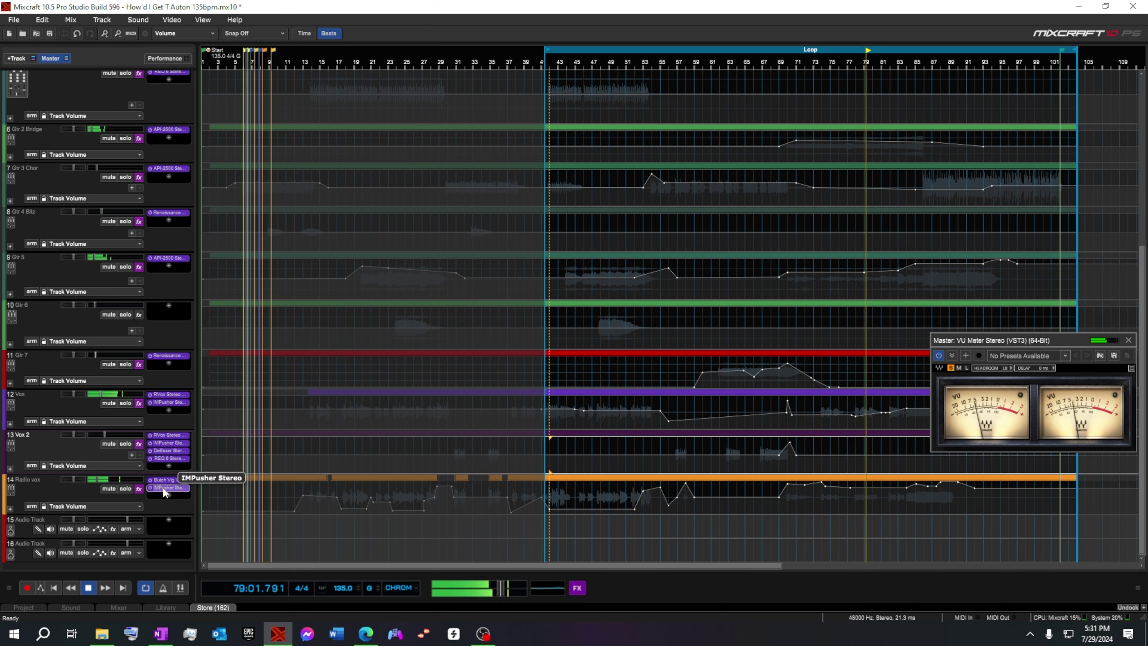
left_click(99, 480)
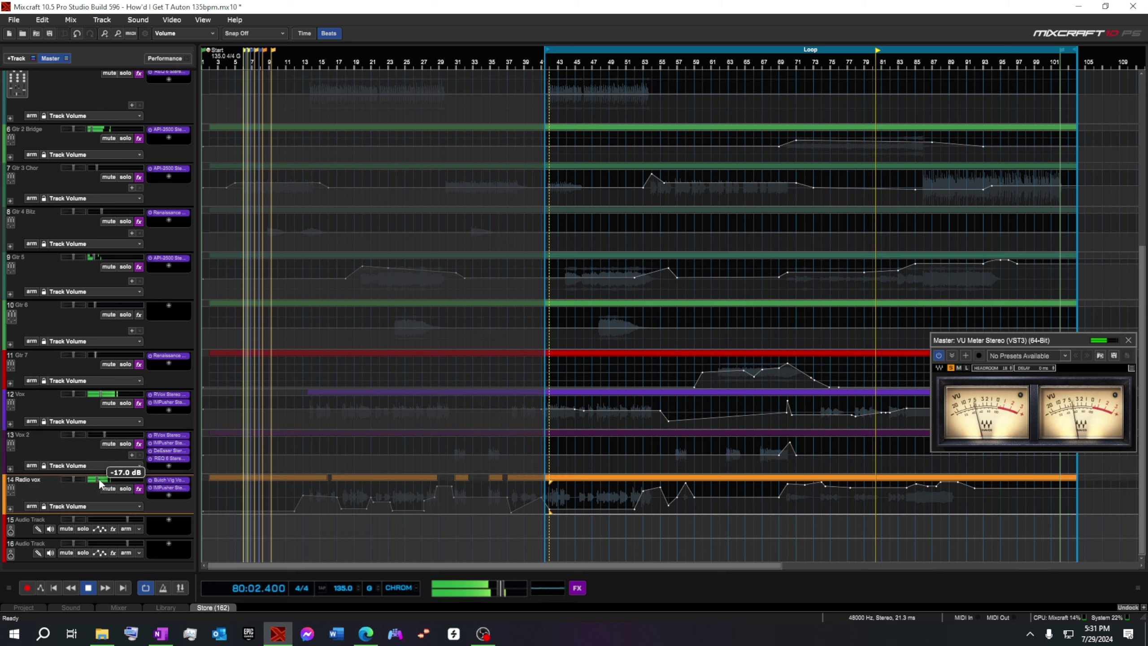
left_click_drag(100, 483, 103, 479)
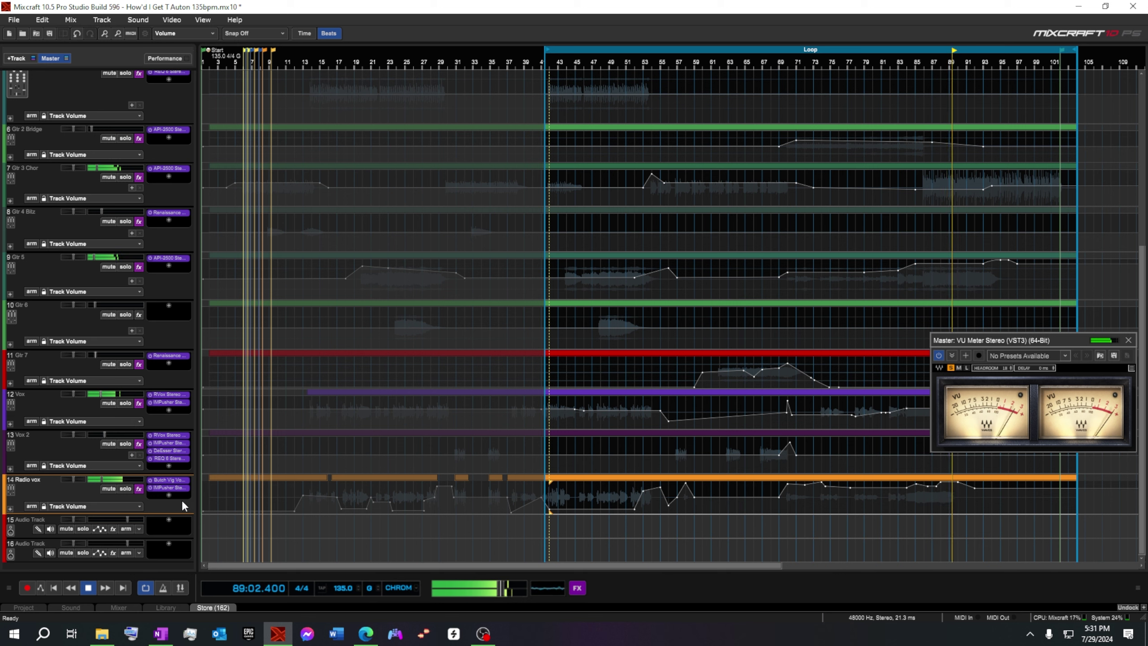
Step: Move the VU Meter window below the Vox tracks' clips, stop playback and return to the song's beginning
left_click(1067, 339)
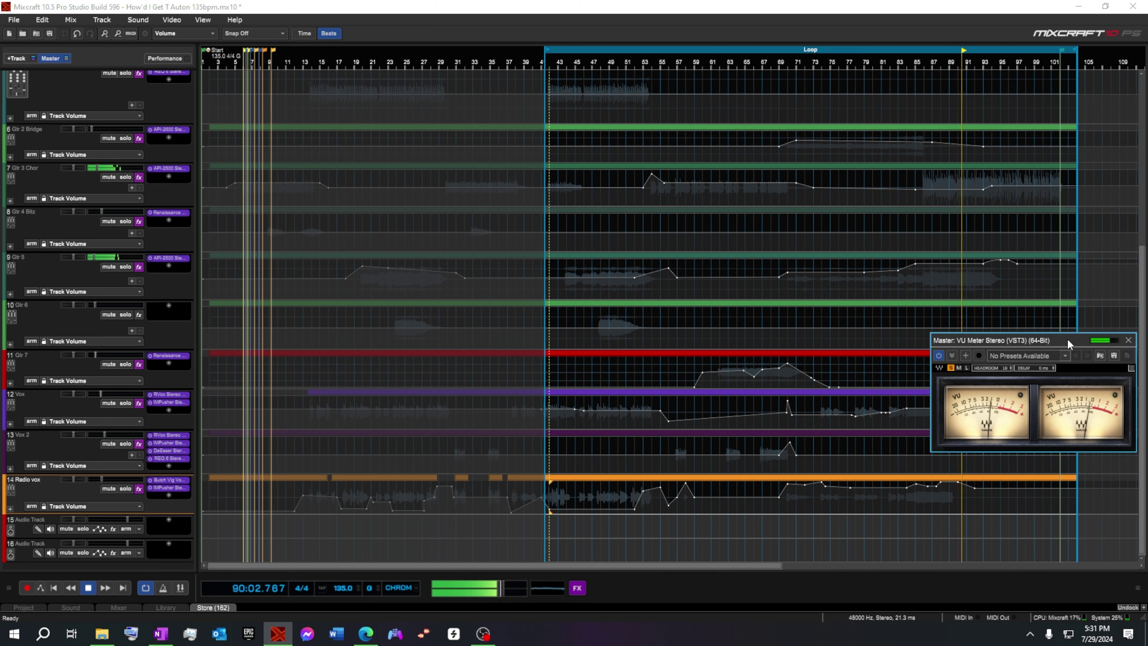
left_click_drag(1067, 340, 1064, 419)
left_click_drag(1069, 456, 1071, 455)
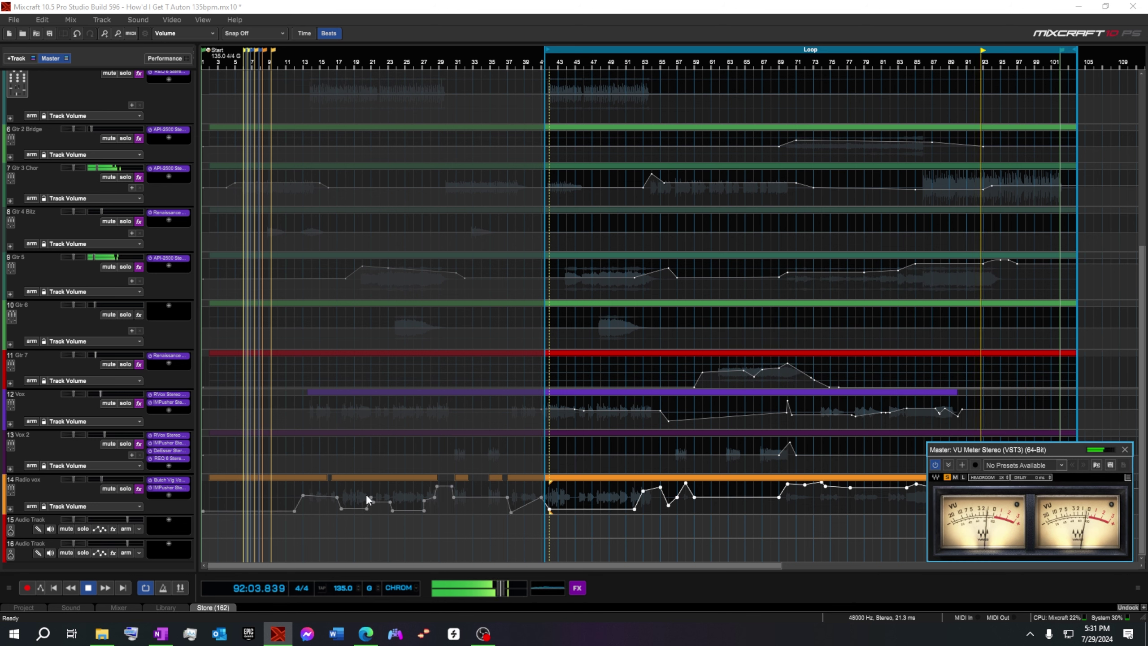
left_click(89, 588)
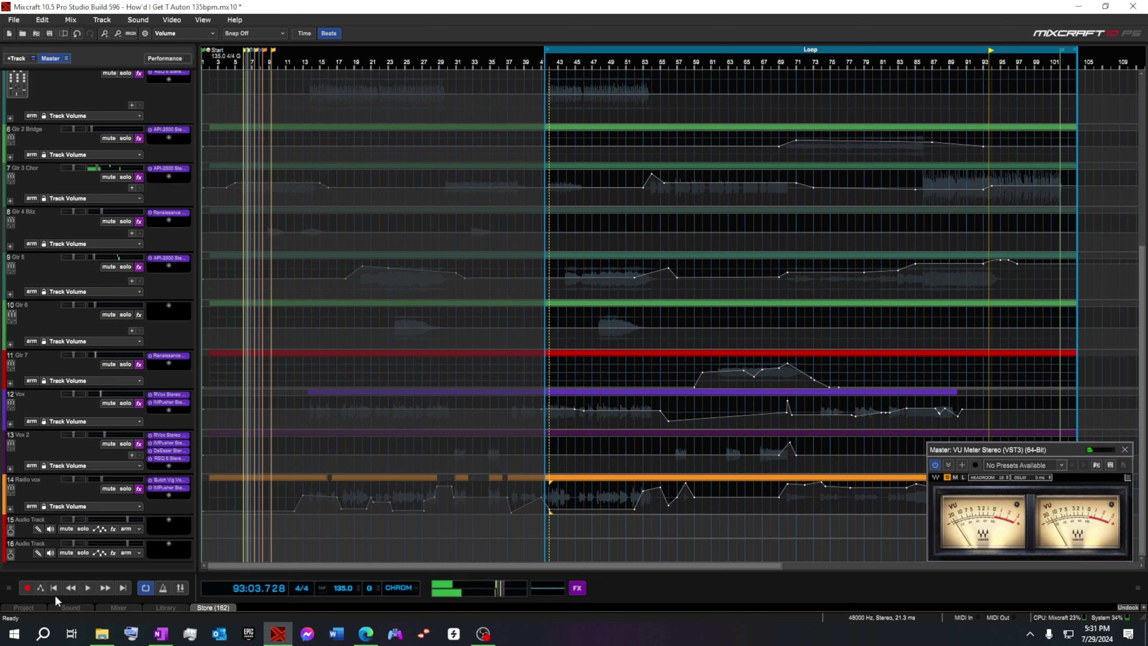
left_click(54, 588)
Step: Open the Pusher on the Radio vox track, review its settings and close the plugin
left_click(168, 487)
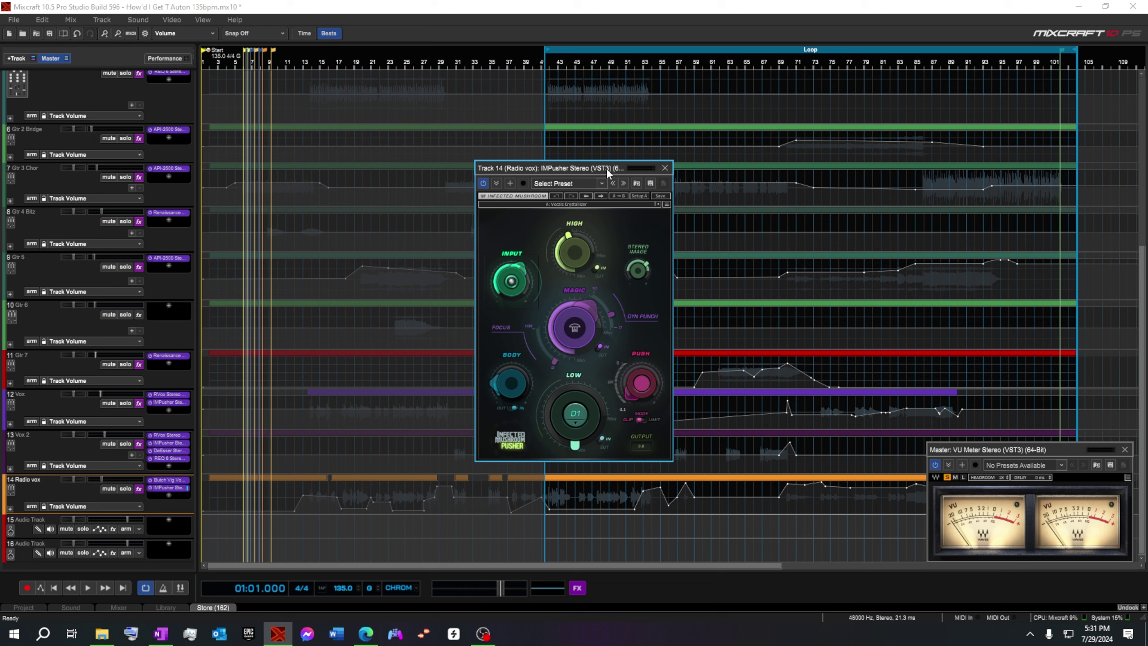
left_click_drag(607, 169, 526, 152)
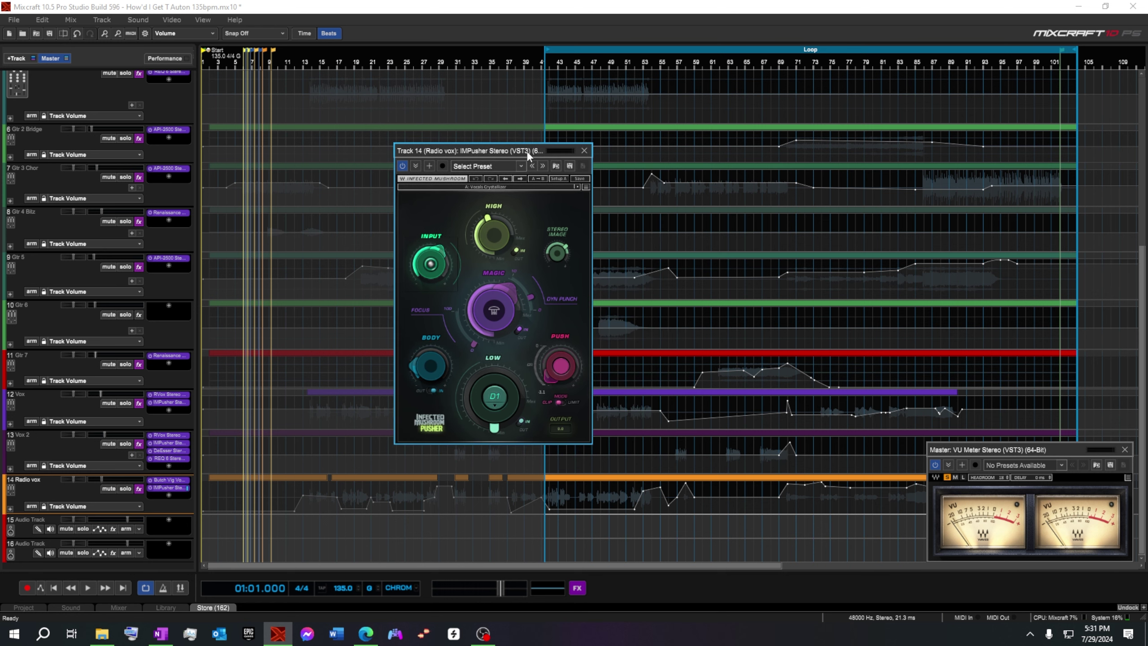
left_click(585, 152)
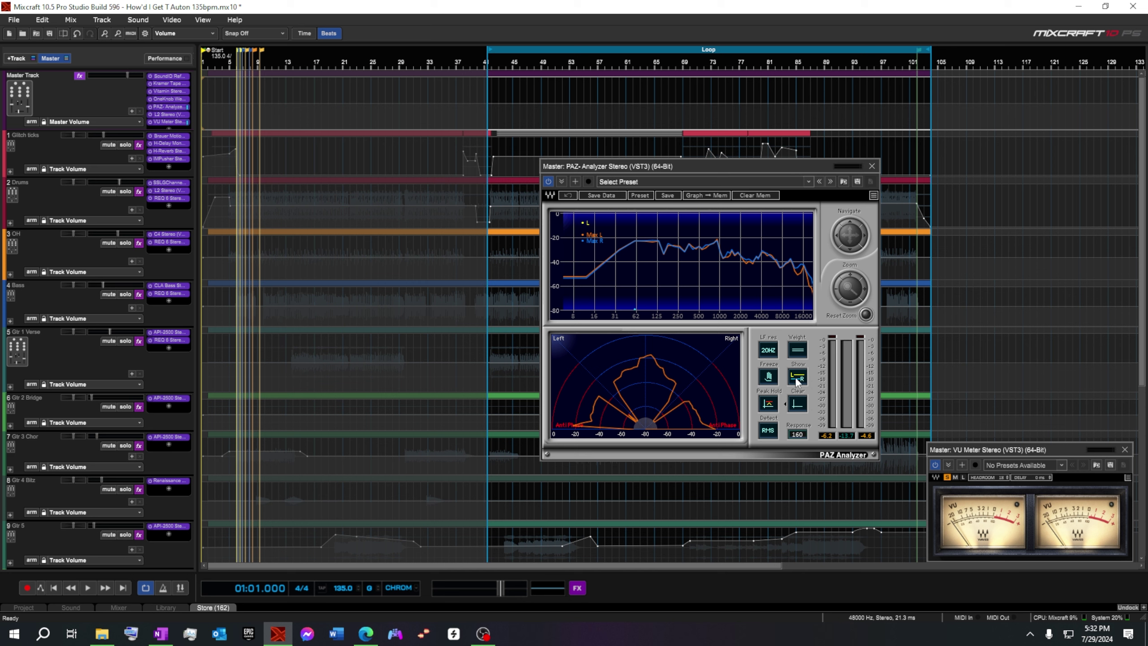
Step: Clear the PAZ Analyzer's held peaks, play the mix and move PAZ Analyzer after VU Meter in the master effects chain
left_click(798, 404)
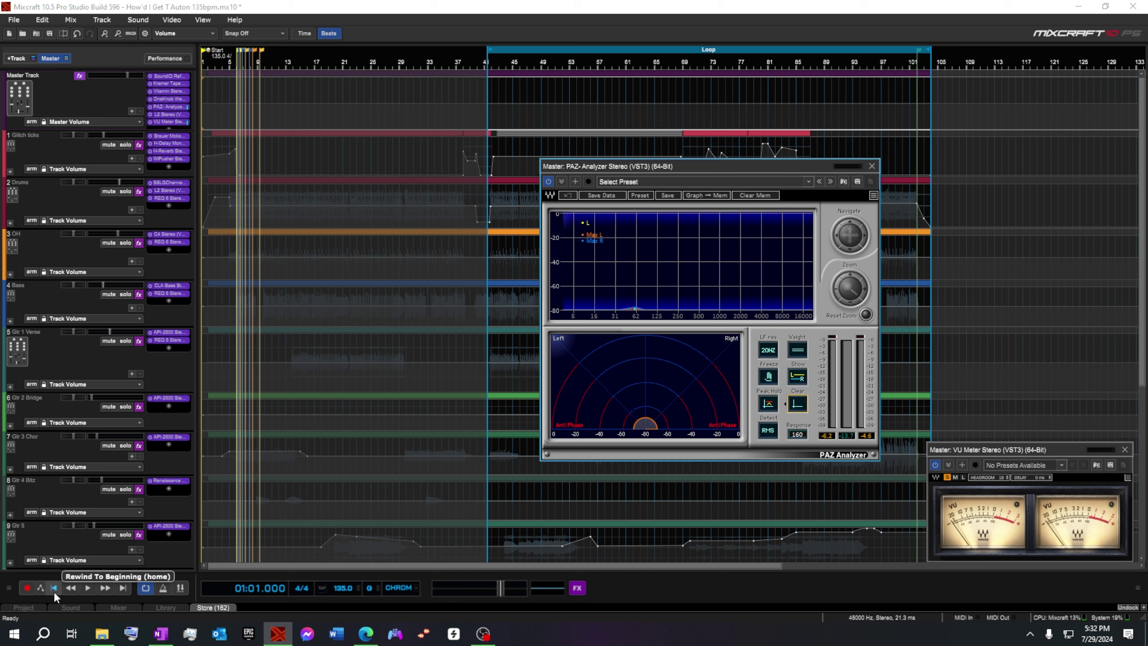
left_click(88, 588)
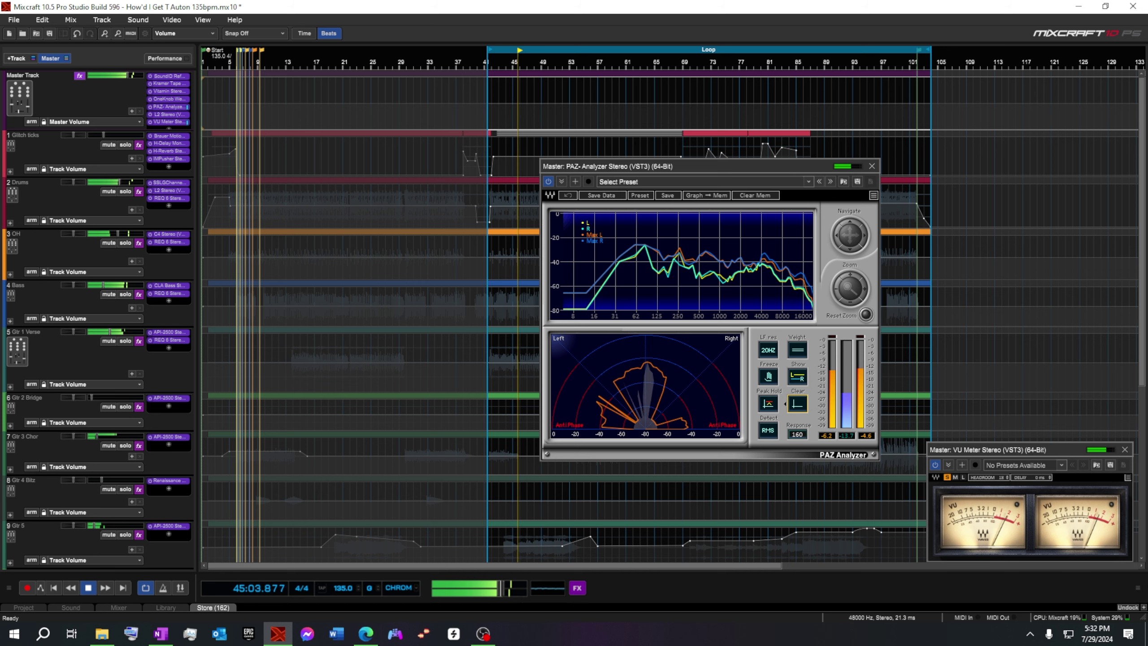
left_click_drag(164, 104, 162, 121)
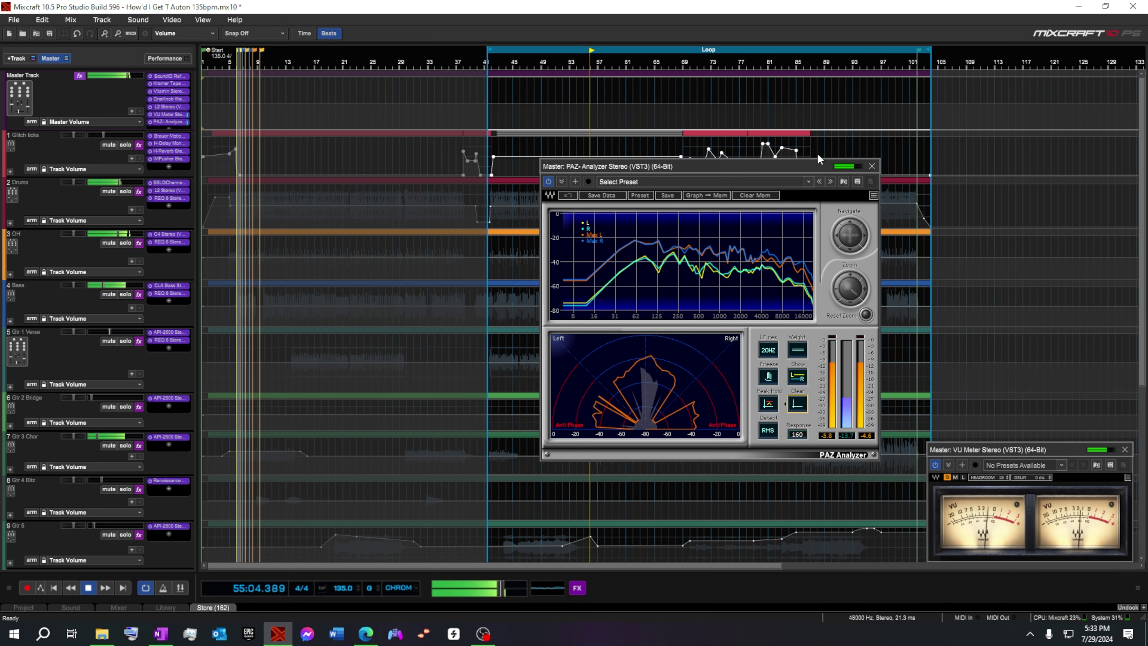
left_click_drag(805, 165, 855, 95)
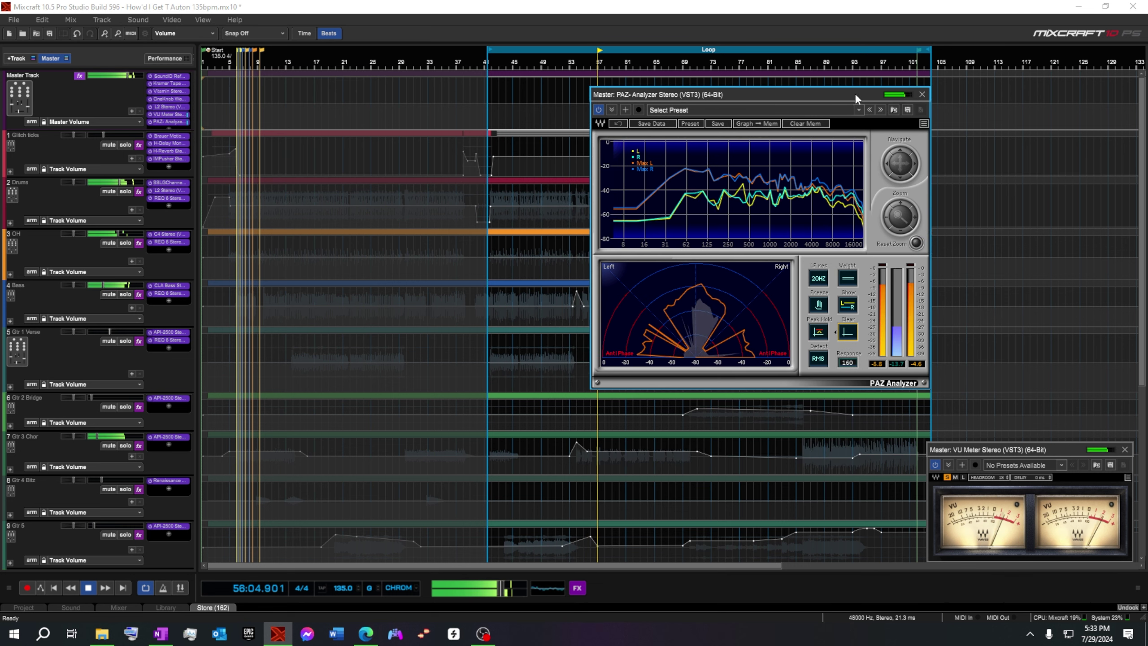
Step: Stop playback, examine the PAZ Analyzer's peak curves and close the plugin
left_click(92, 588)
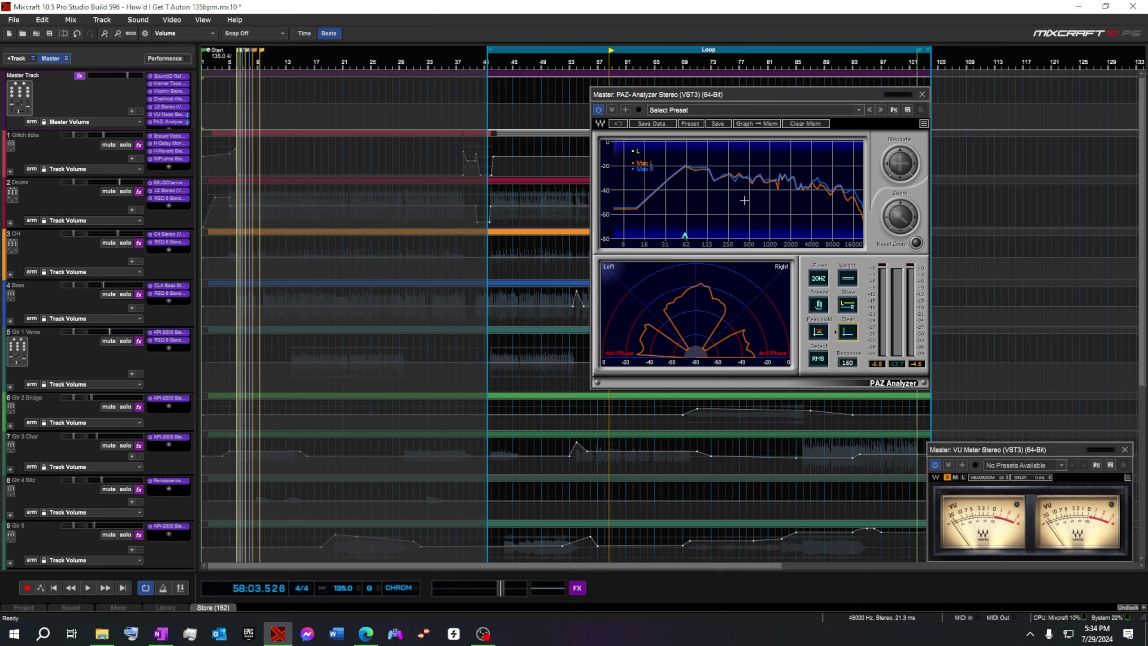
left_click_drag(869, 96, 757, 101)
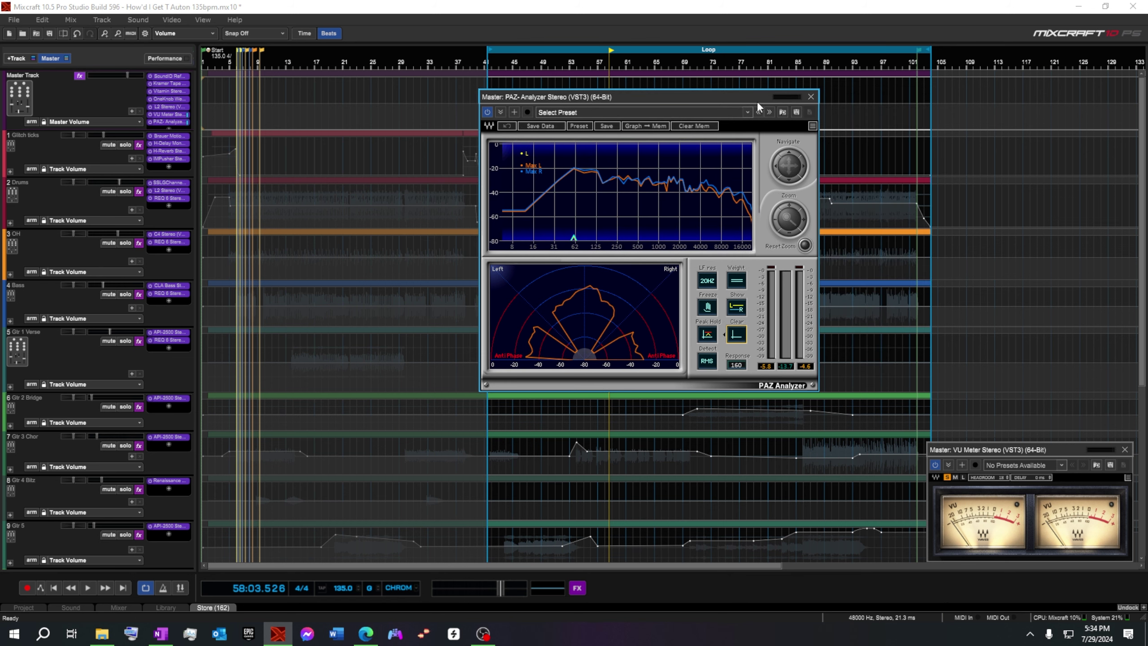
left_click(809, 98)
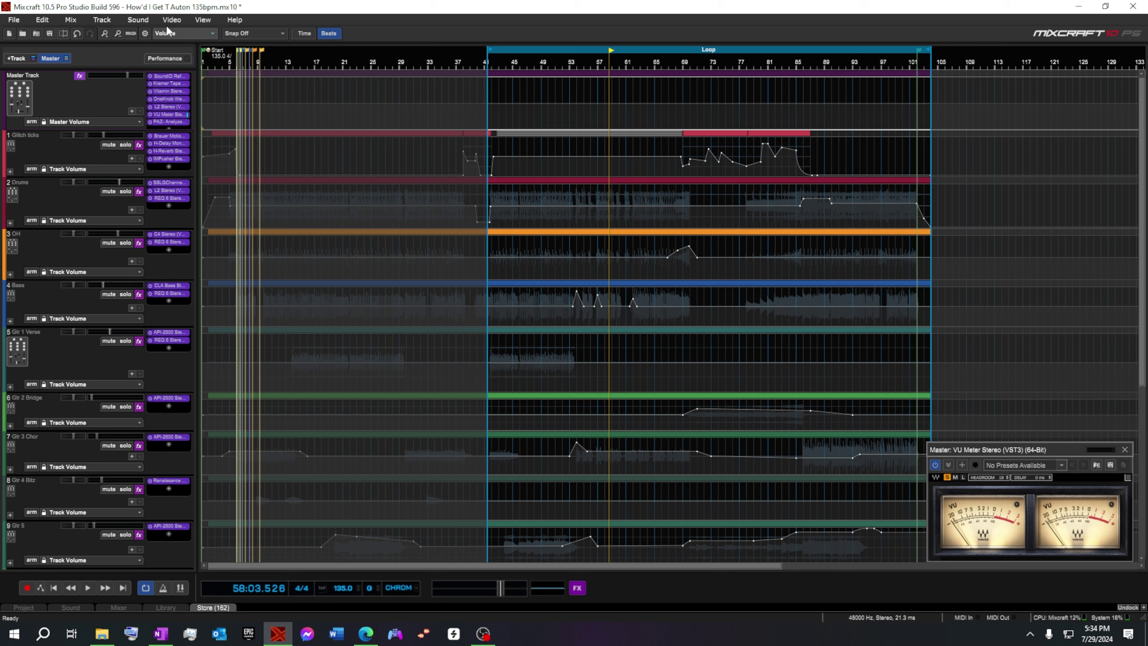
Step: Open Kramer Tape on the master track, review its settings and close the plugin
left_click(167, 83)
left_click_drag(840, 298, 640, 87)
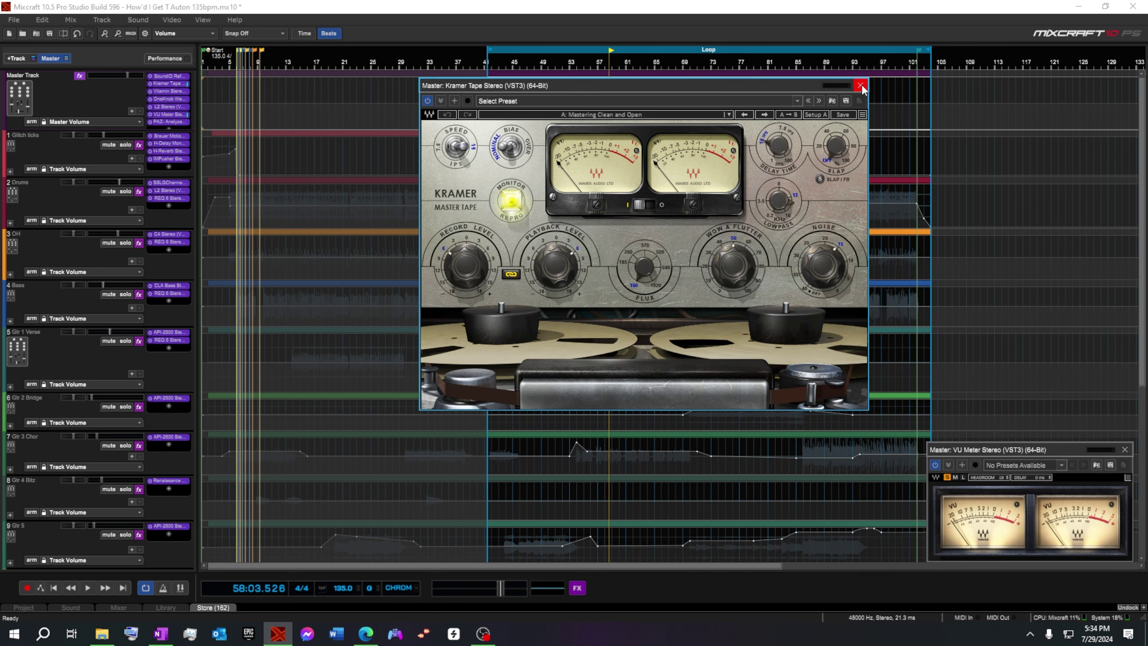
left_click(861, 85)
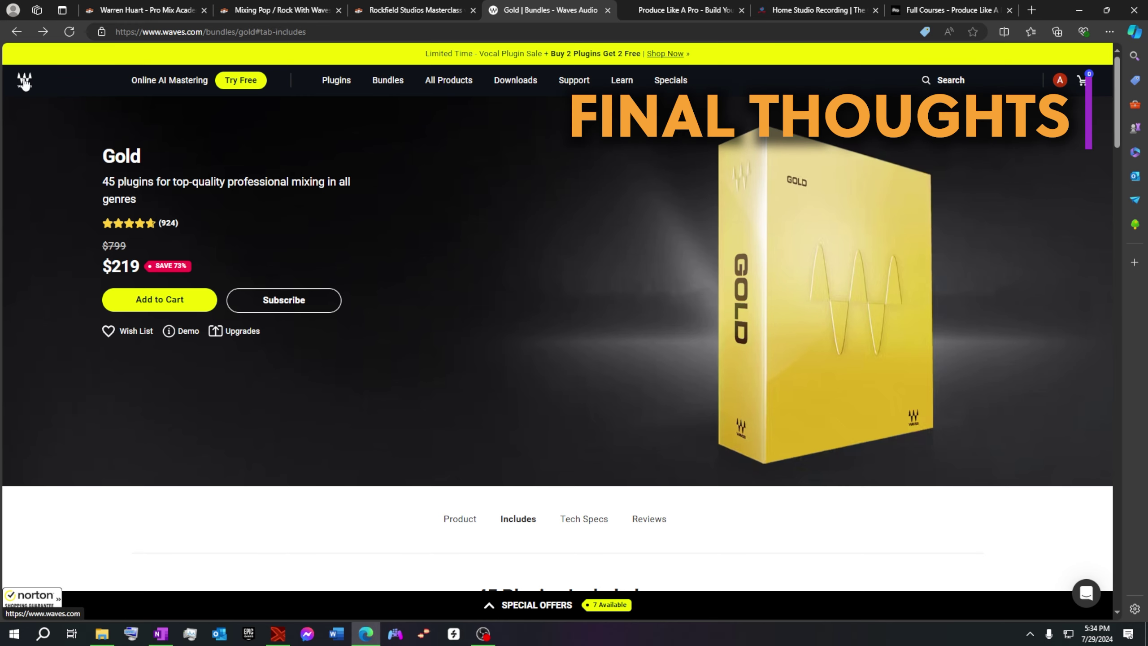
Step: Open the Waves homepage, look through its plugin, bundle and subscription sections, and return to the Mixcraft project
left_click(24, 82)
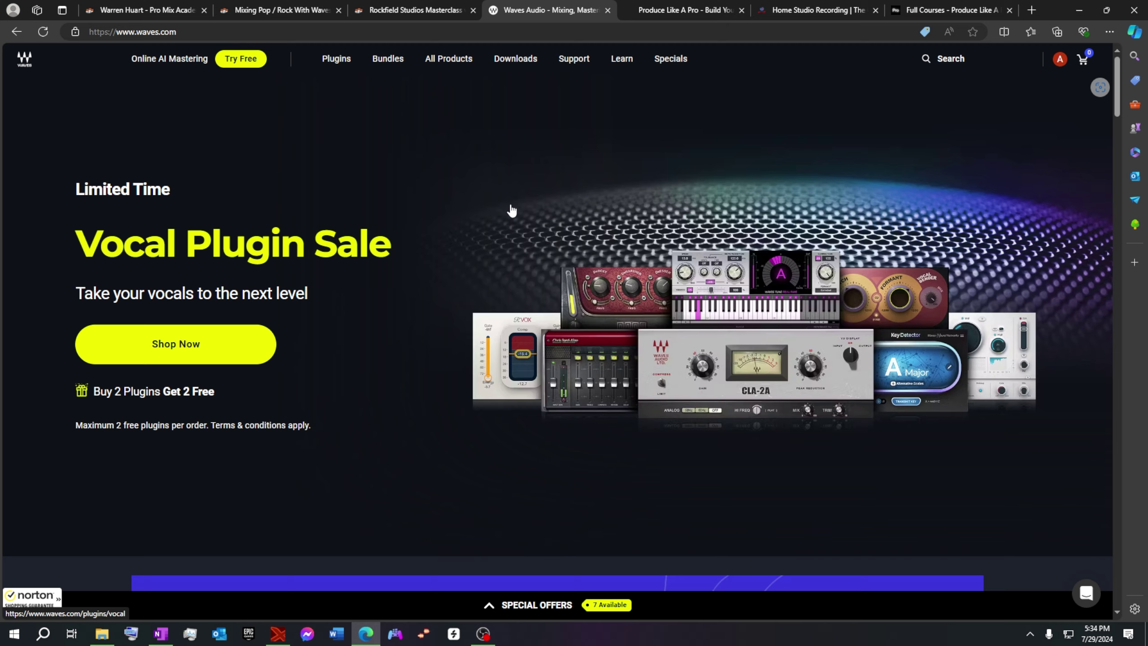
scroll(511, 215, "down", 8)
scroll(489, 310, "down", 10)
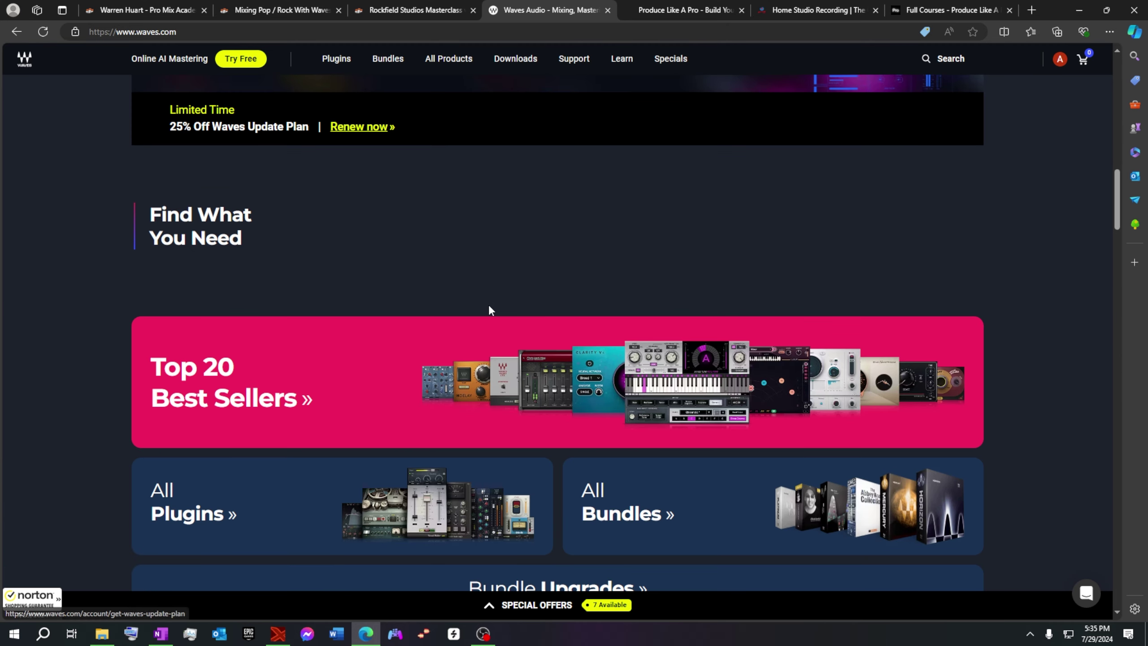
scroll(475, 322, "down", 4)
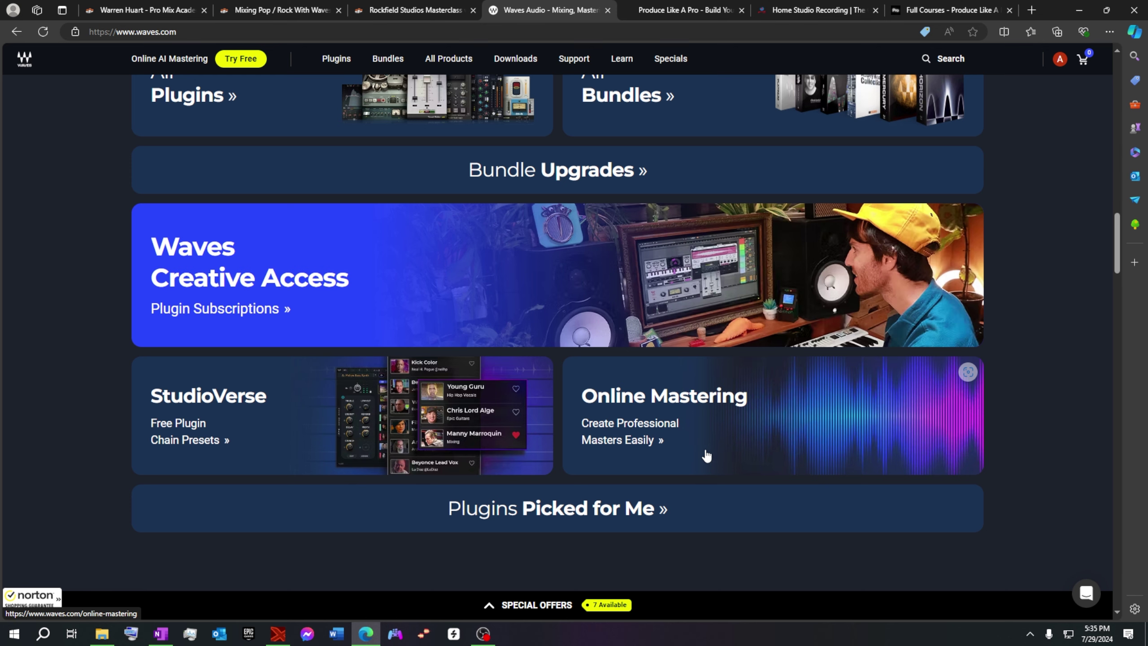
scroll(113, 332, "up", 15)
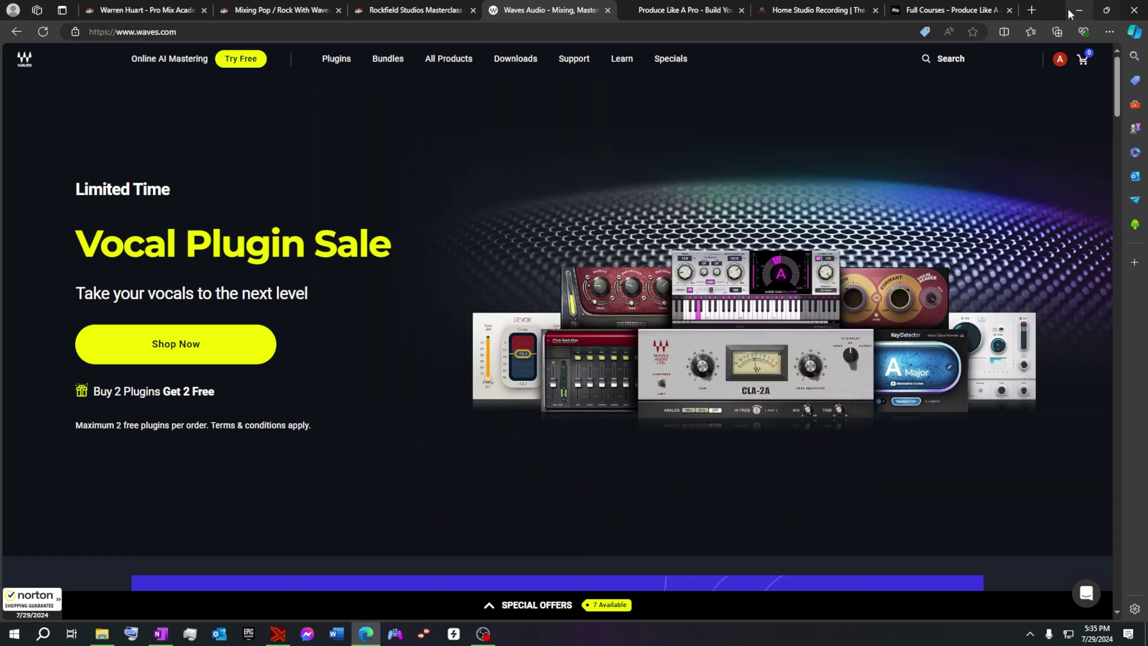
left_click(1080, 10)
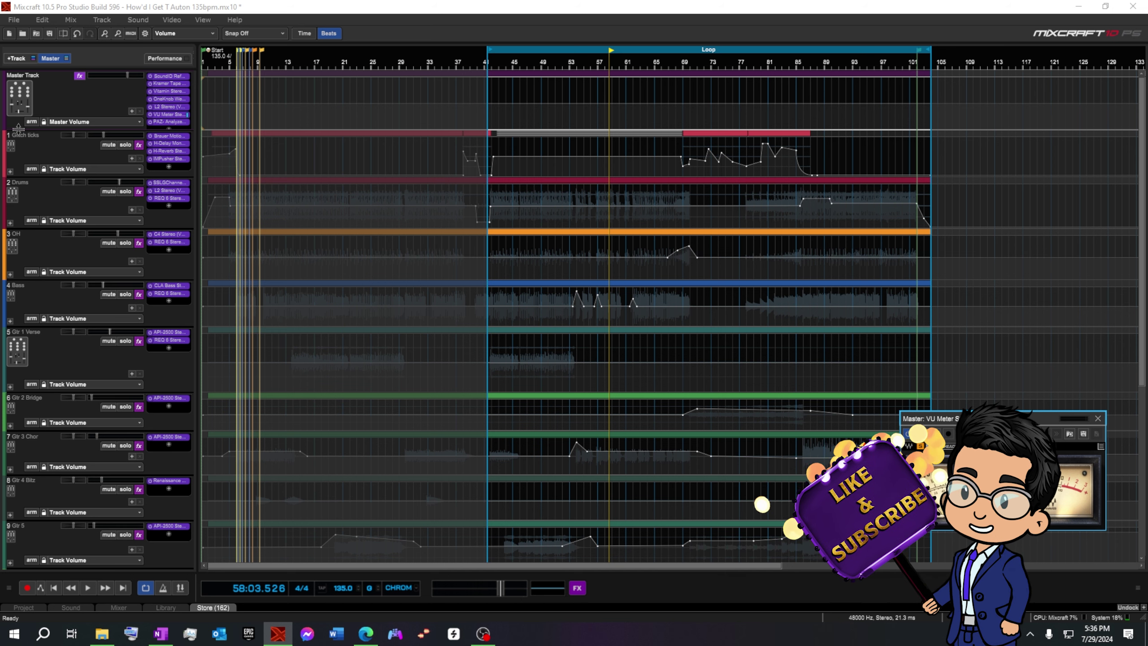
Step: Hide the master track and expand the Glitch ticks and Drums submixes to show their child tracks
left_click(51, 58)
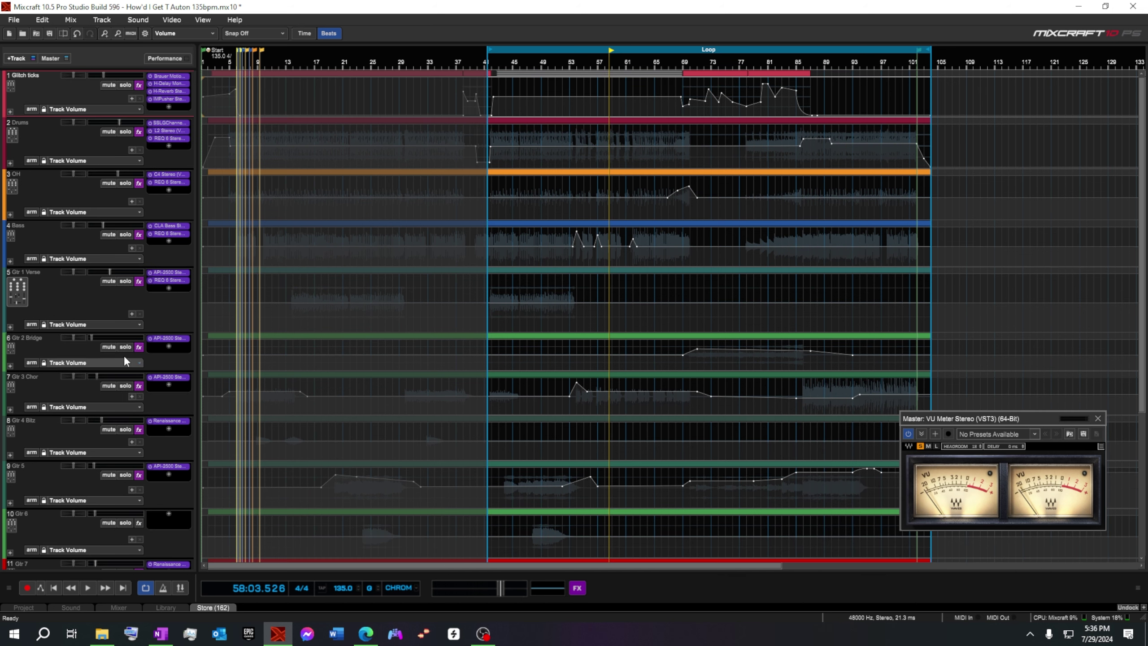
left_click(10, 111)
left_click(10, 191)
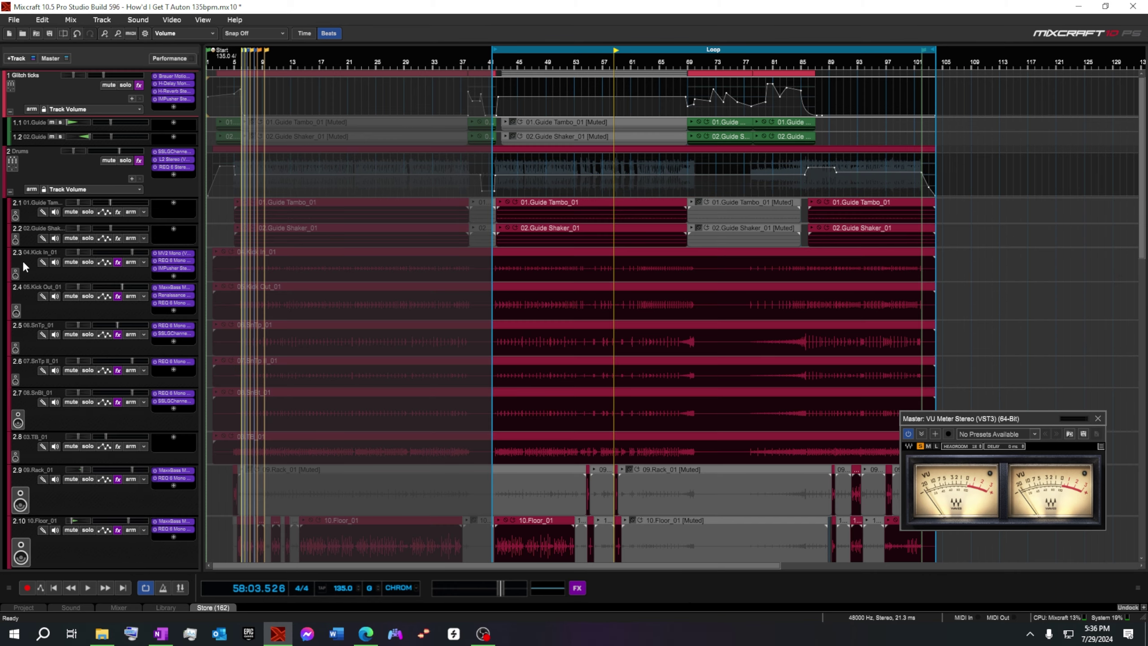
Step: Look through the Drums child tracks, then briefly expand the Gtr 2 Bridge submix and collapse it again
scroll(88, 354, "down", 5)
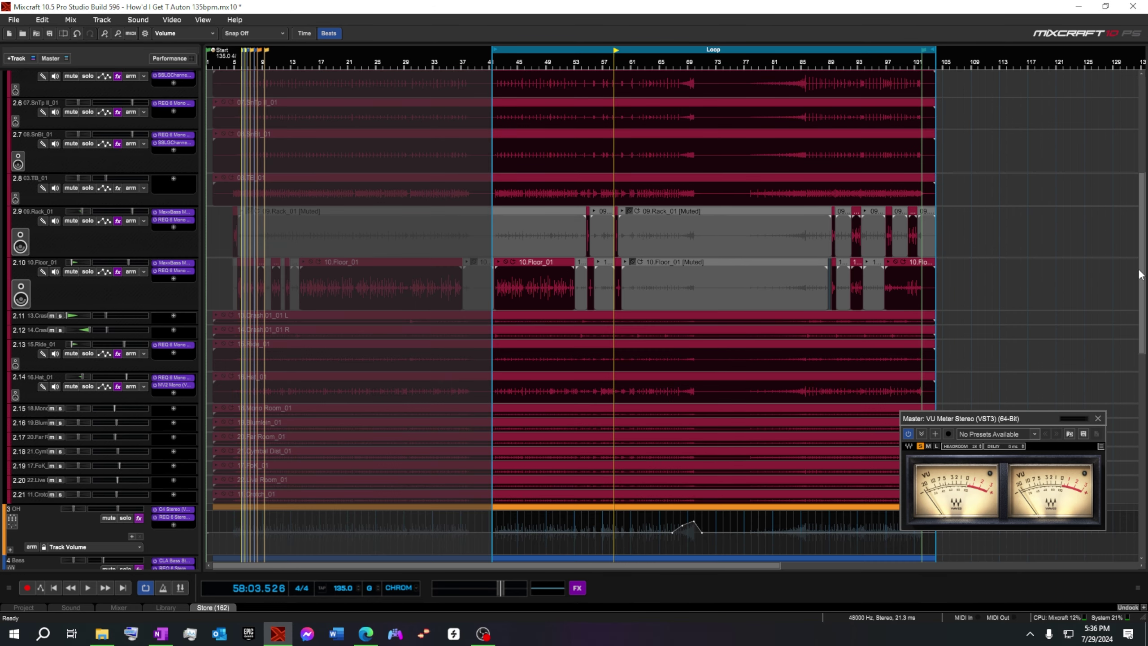
scroll(1140, 274, "down", 12)
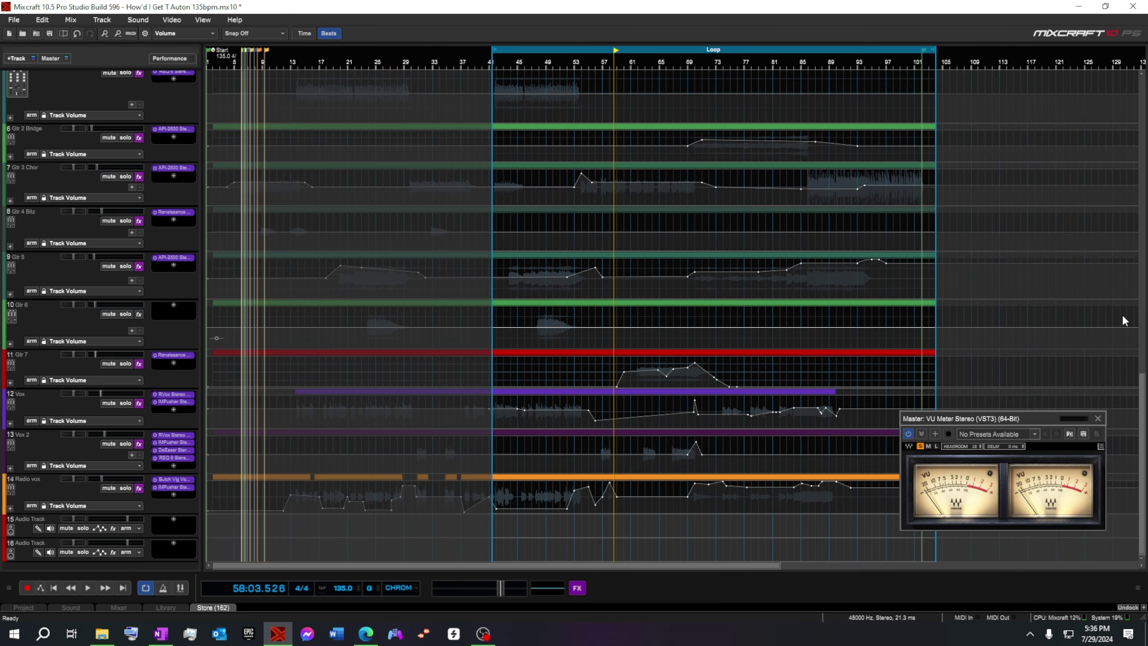
left_click(10, 157)
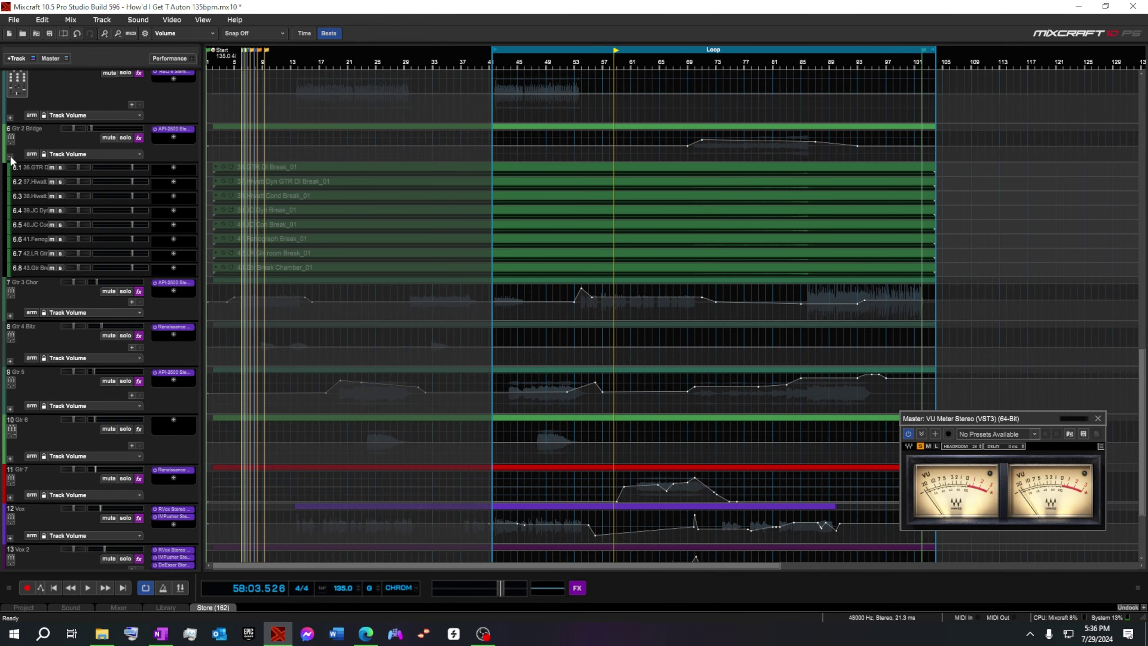
left_click(10, 157)
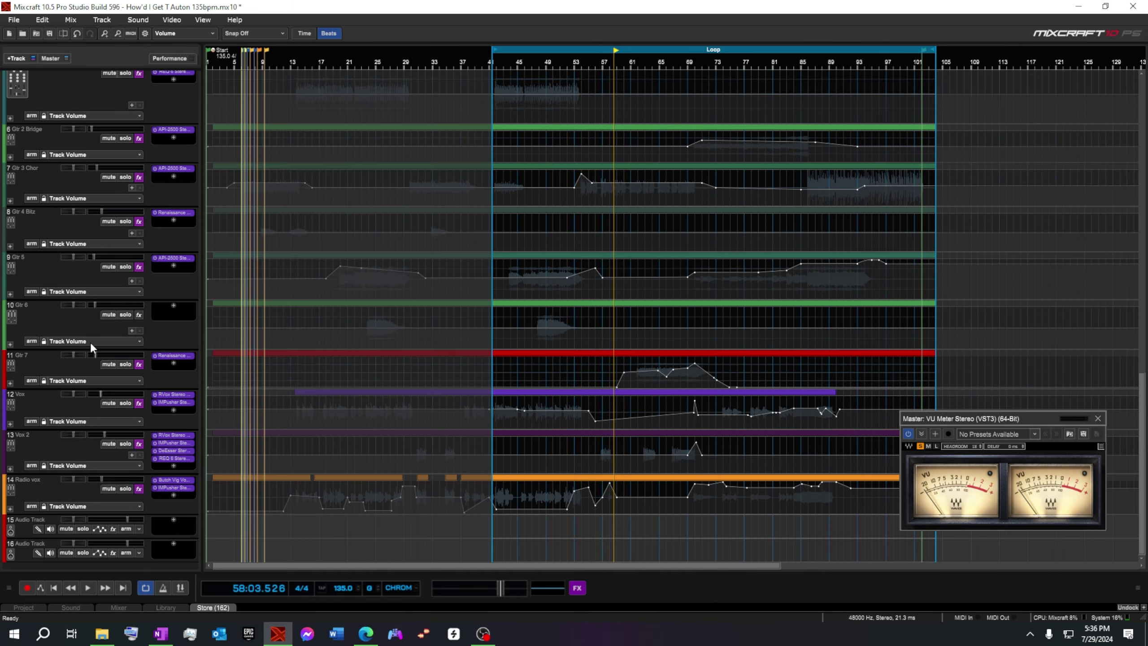
Step: Expand the Vox and Vox 2 submixes and move the VU Meter window up, clear of the Radio vox track
left_click(10, 424)
scroll(125, 466, "down", 3)
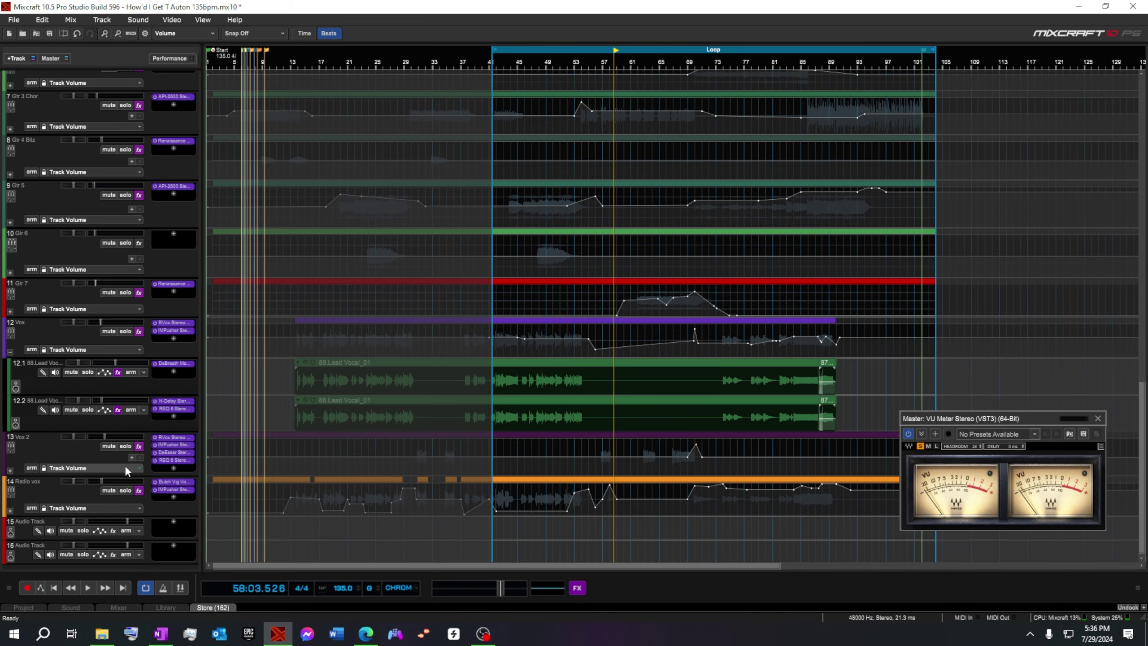
left_click(10, 469)
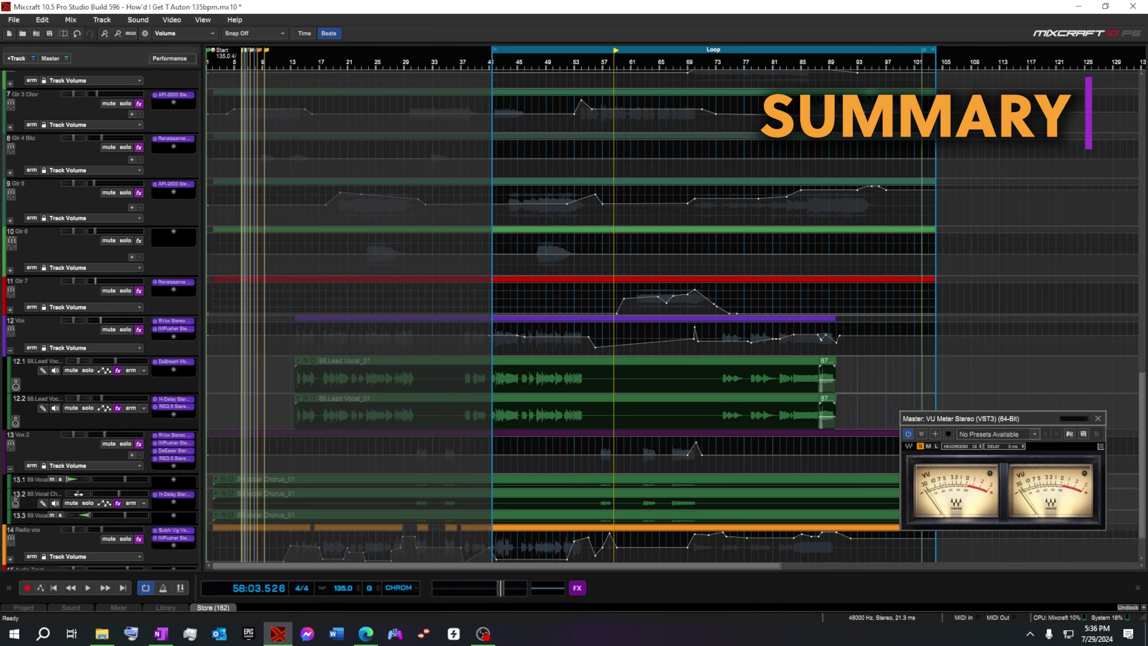
scroll(87, 498, "down", 2)
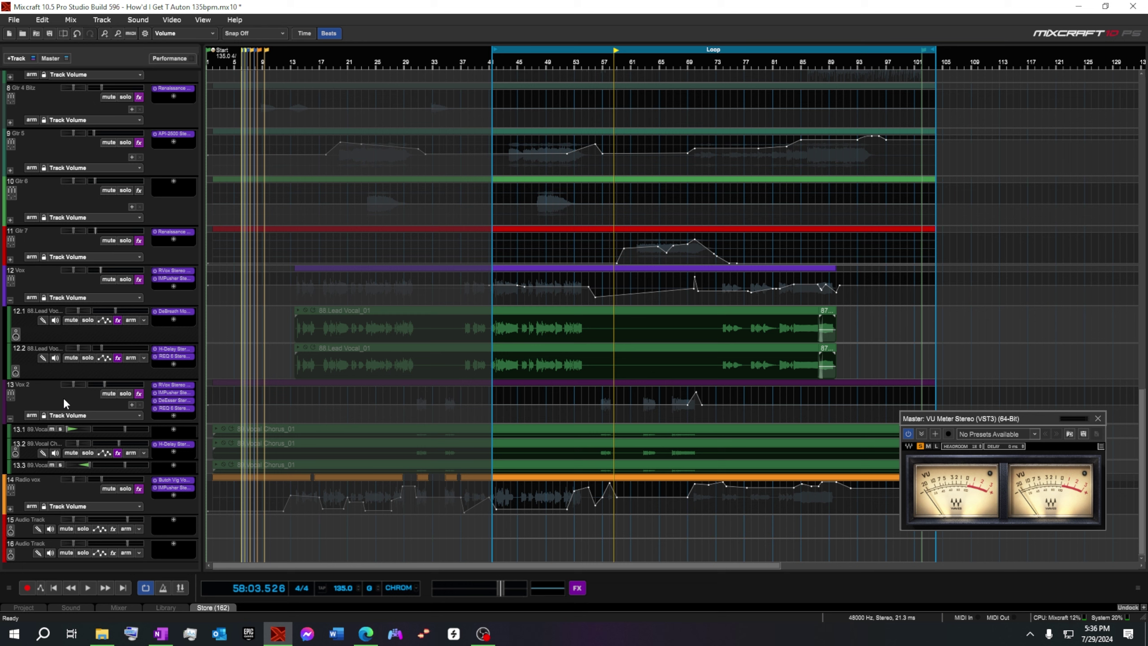
left_click_drag(1029, 415, 937, 203)
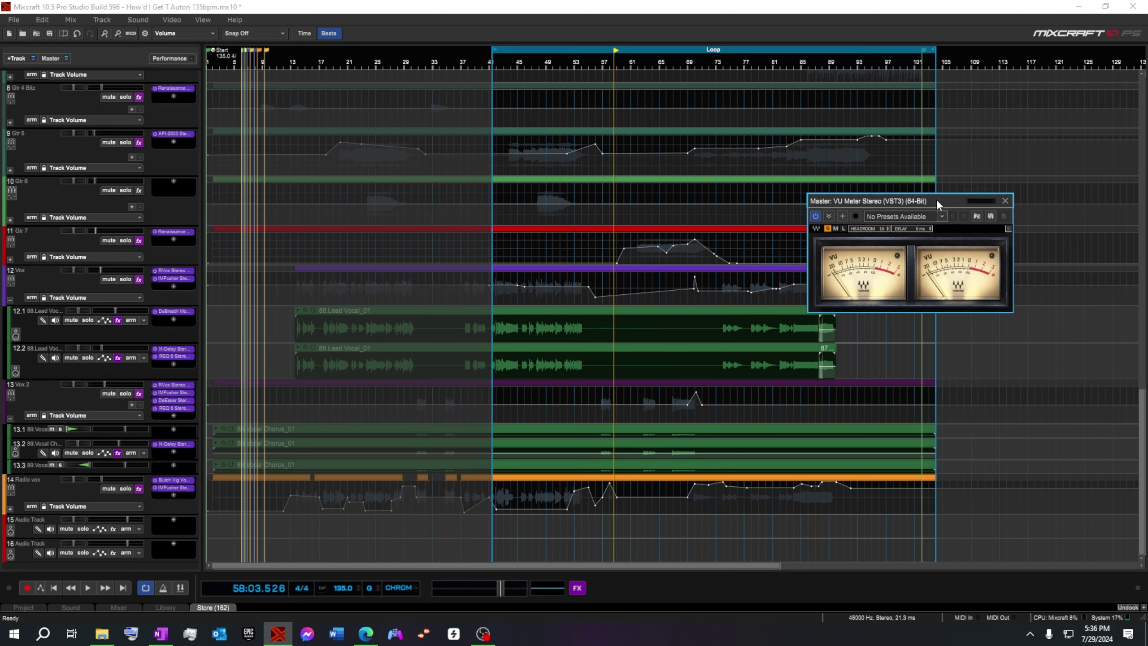